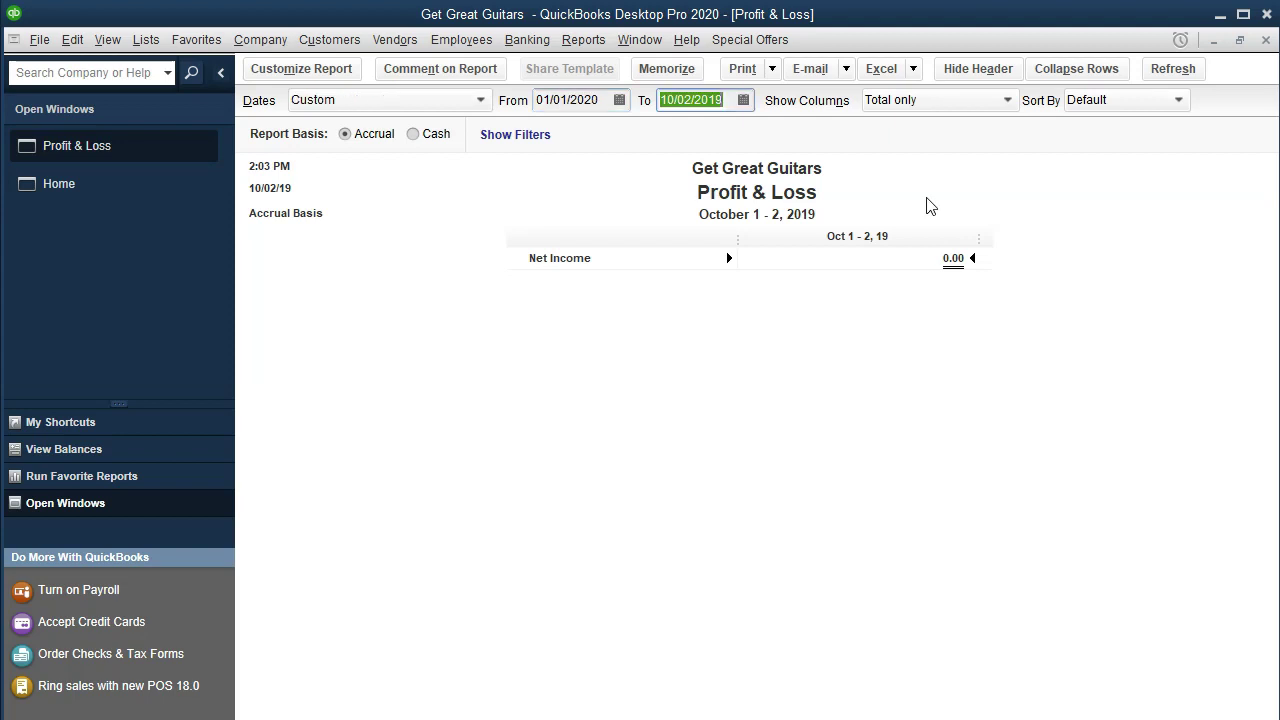
# - Set the Profit & Loss report's date range from 01/01/2020 to 02/29/2020
pyautogui.press('Tab')
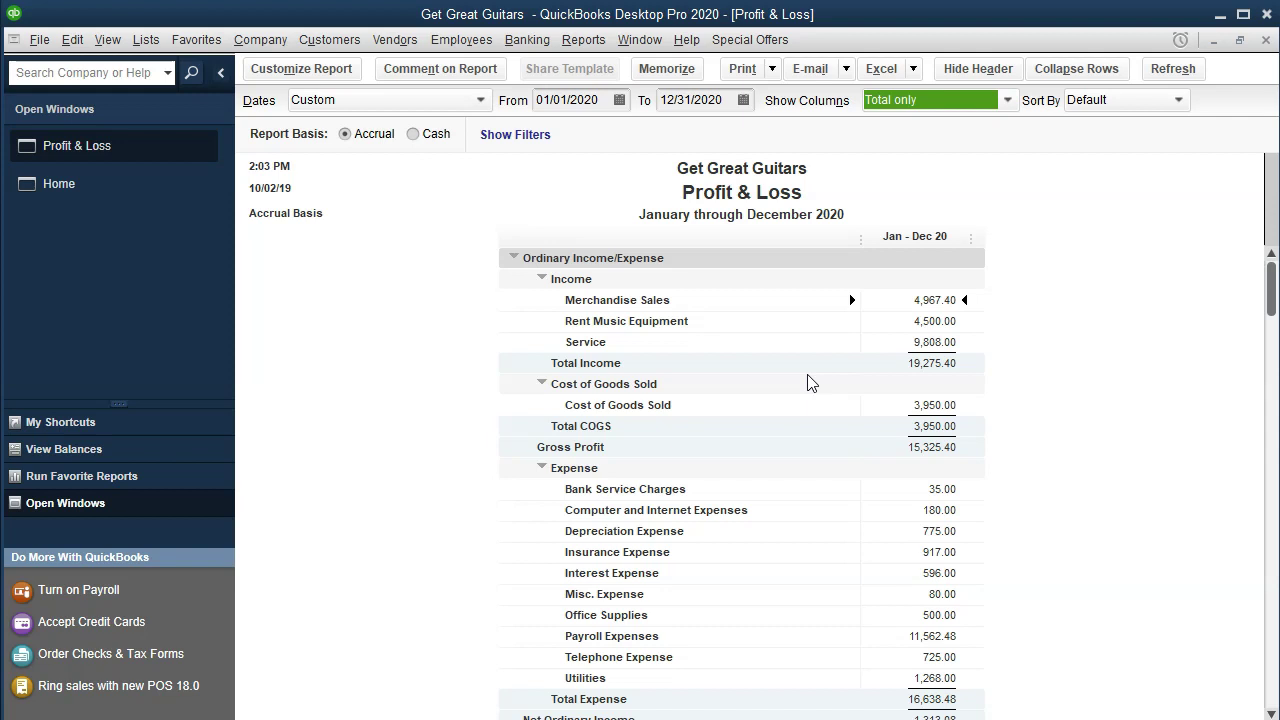
pyautogui.click(485, 270)
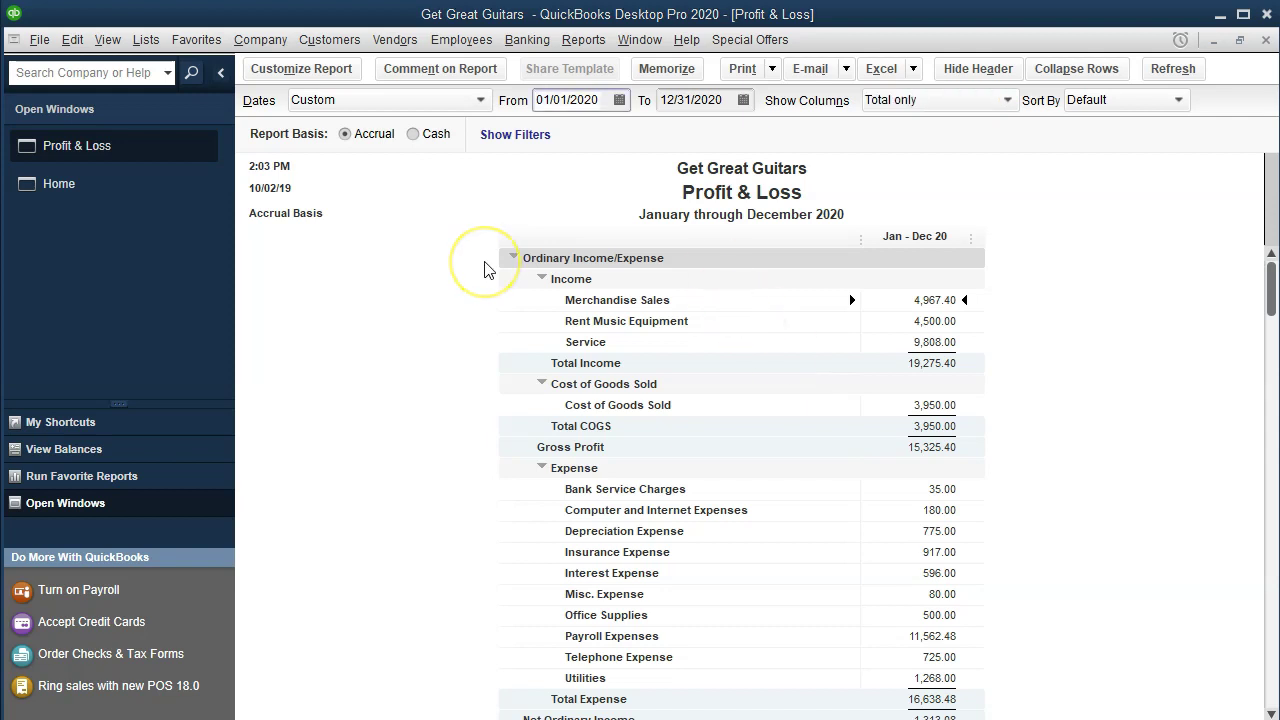
pyautogui.click(604, 101)
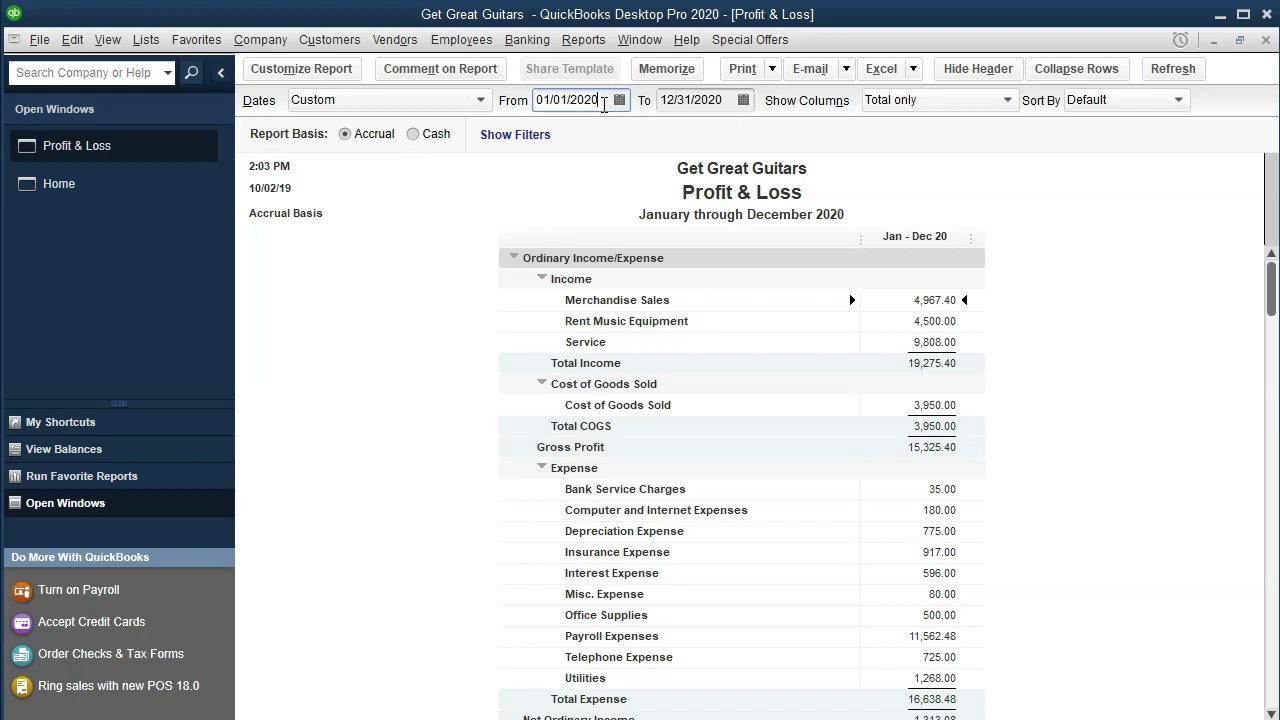
pyautogui.press('Tab')
pyautogui.write('022920')
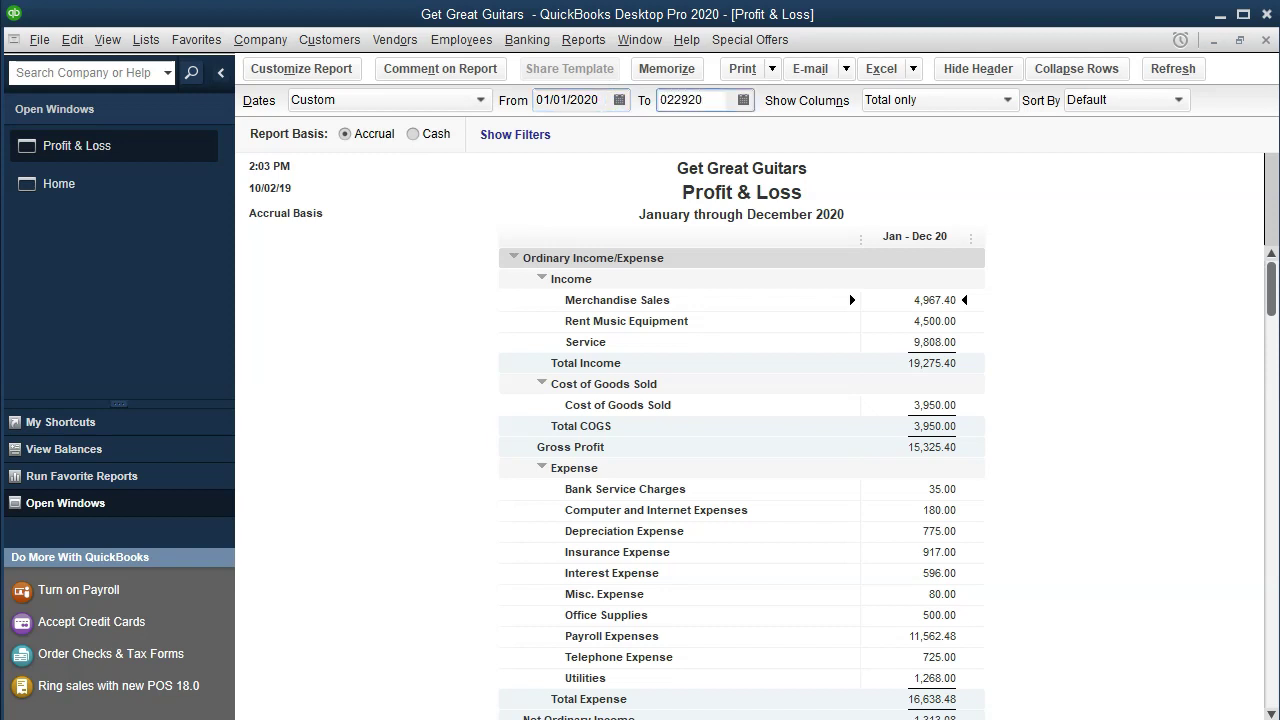
pyautogui.press('Tab')
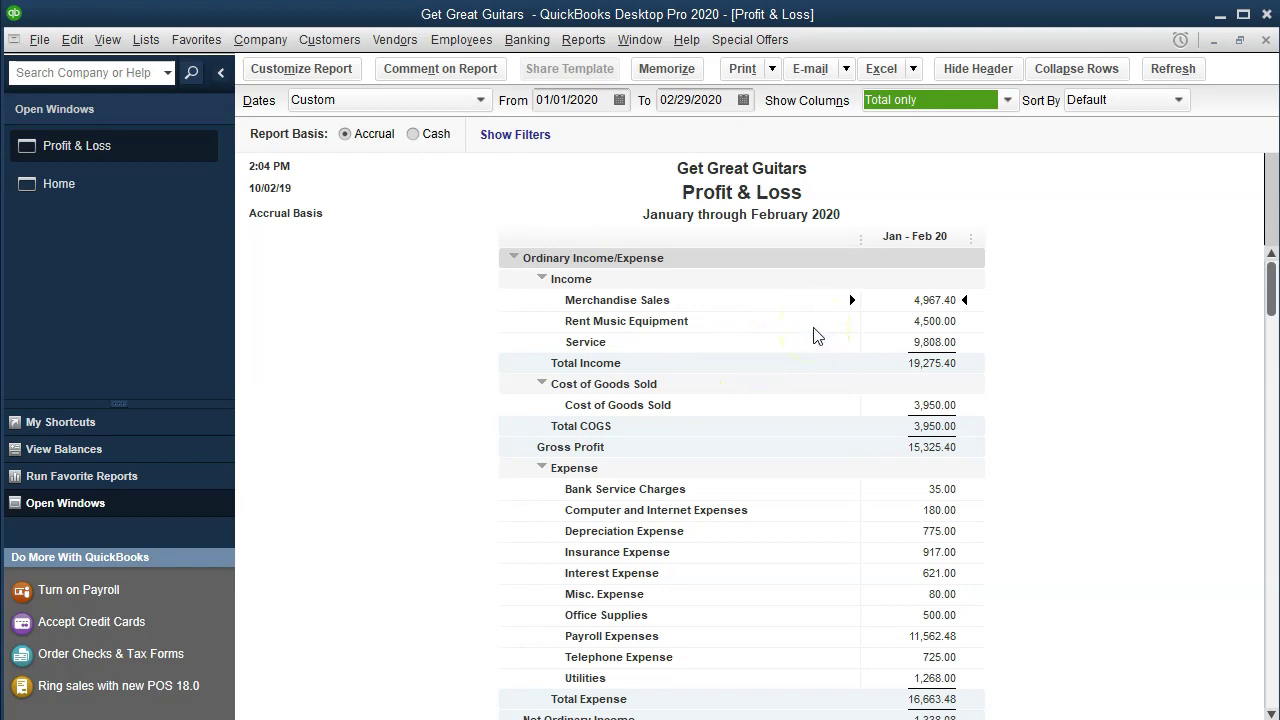
# - Show the Profit & Loss columns by Month and compare the January, February and total amounts for Merchandise Sales
pyautogui.scroll(-3, 950, 510)
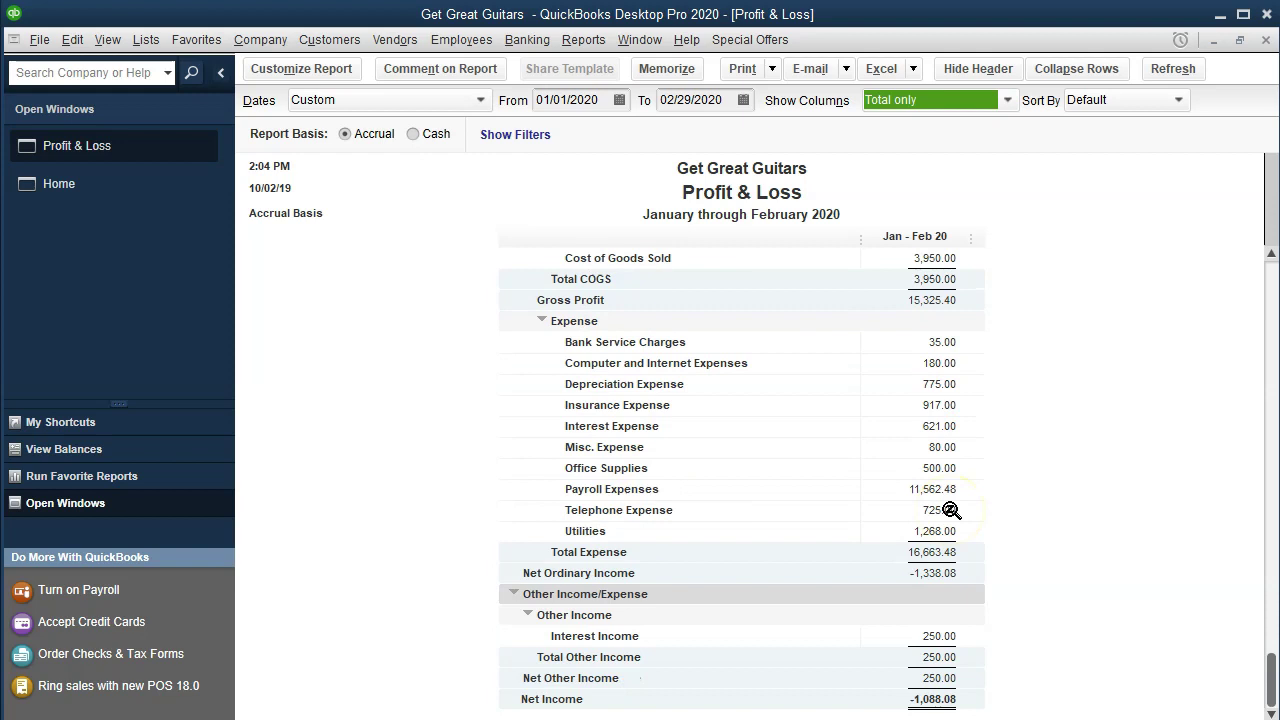
pyautogui.scroll(3, 950, 510)
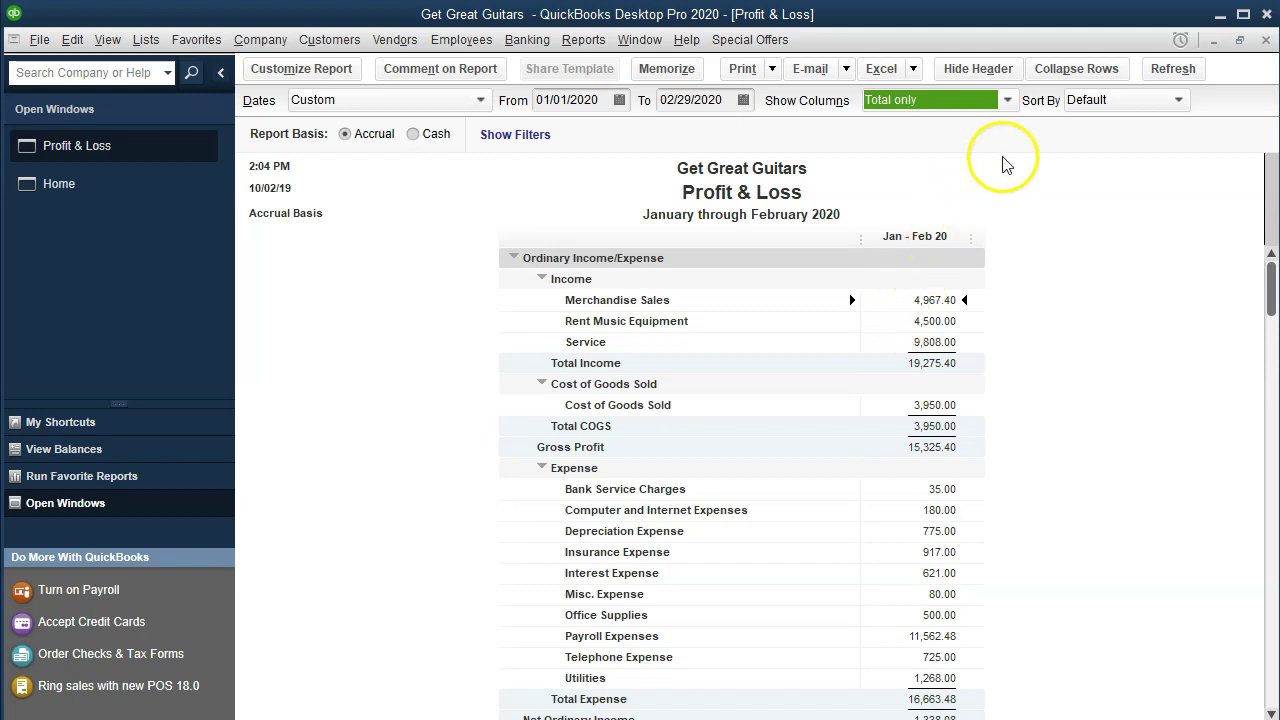
pyautogui.click(1008, 101)
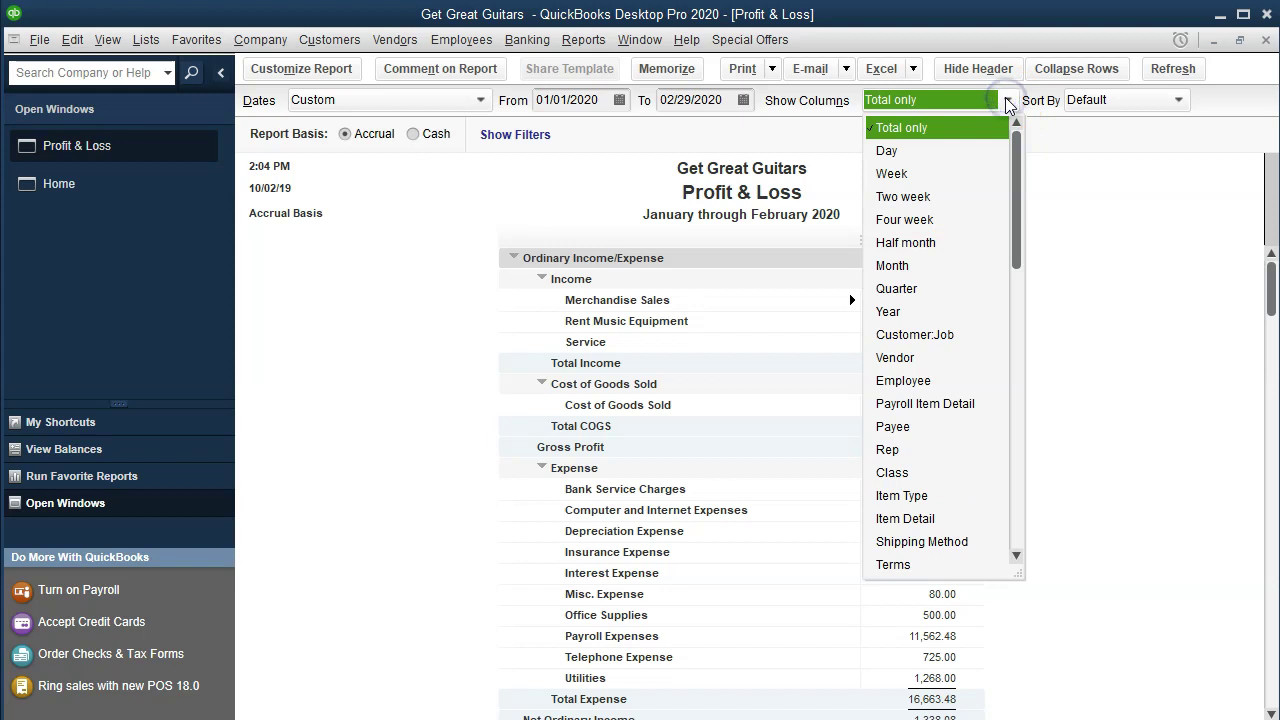
pyautogui.click(892, 266)
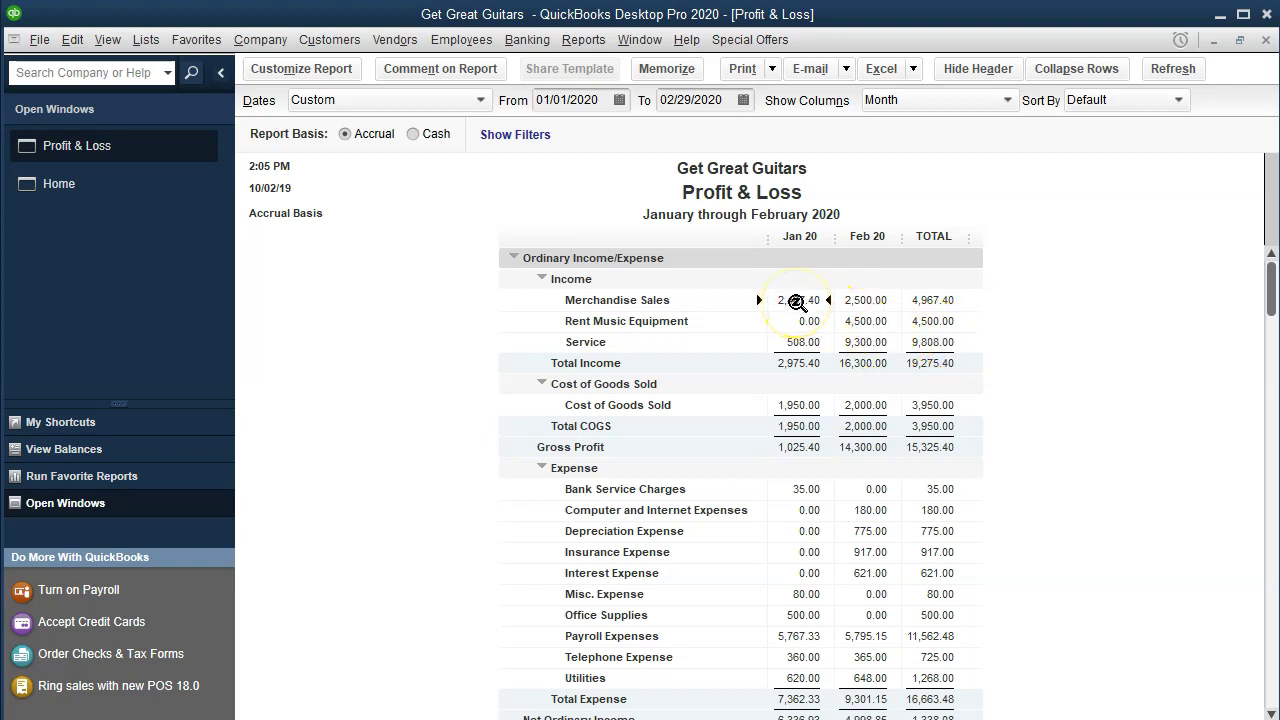
pyautogui.click(865, 302)
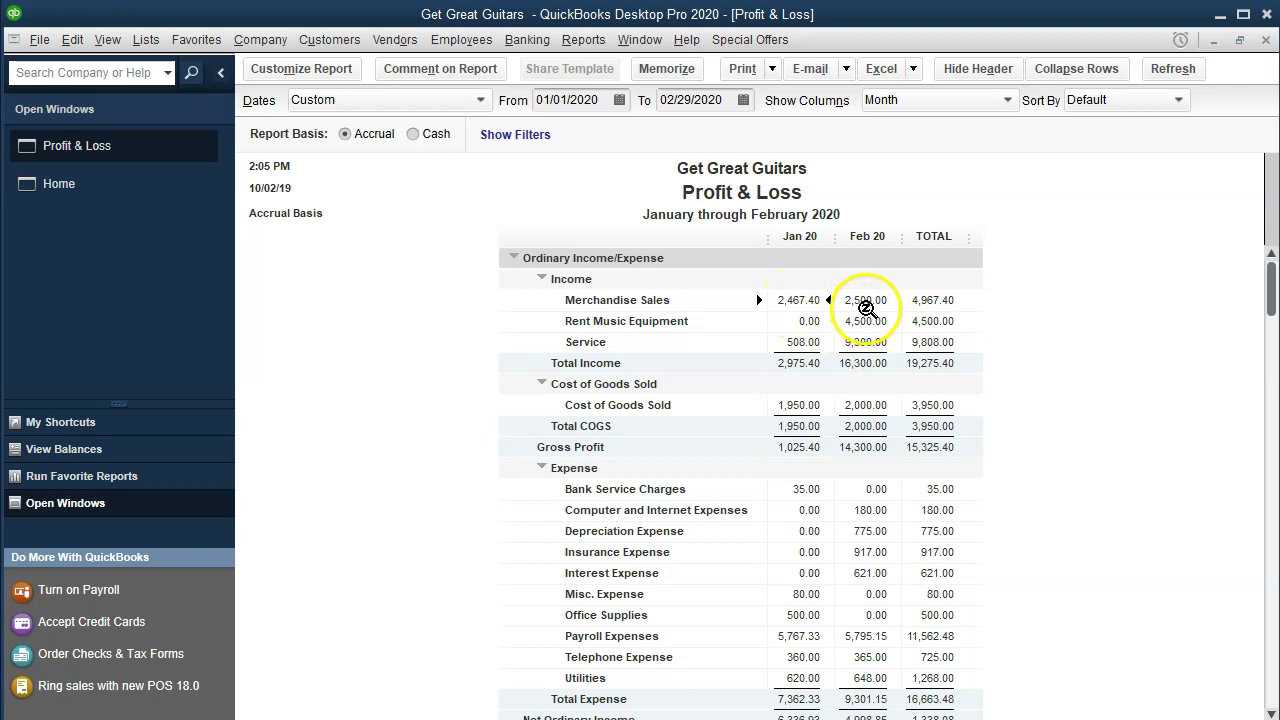
pyautogui.click(935, 301)
pyautogui.click(1022, 194)
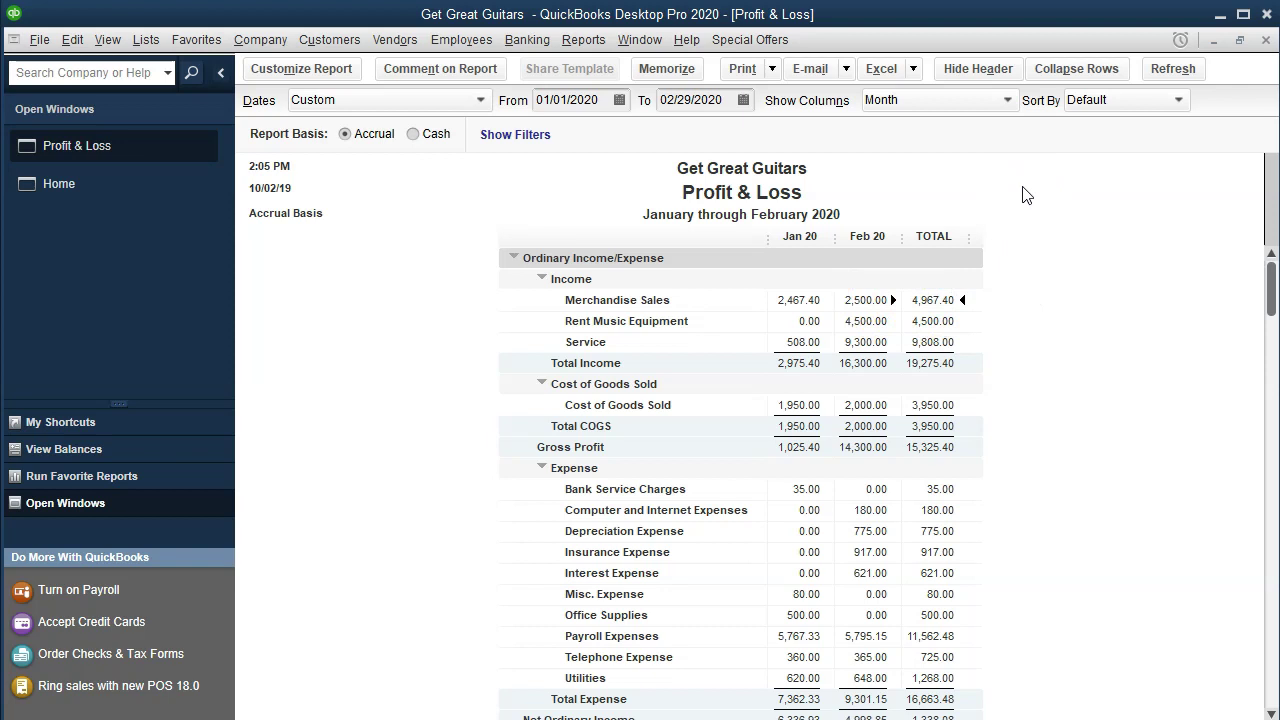
pyautogui.click(800, 284)
# - Customize the report with a Previous Period subcolumn, a start date of 02/01/2020 and columns displayed as Total only
pyautogui.click(327, 71)
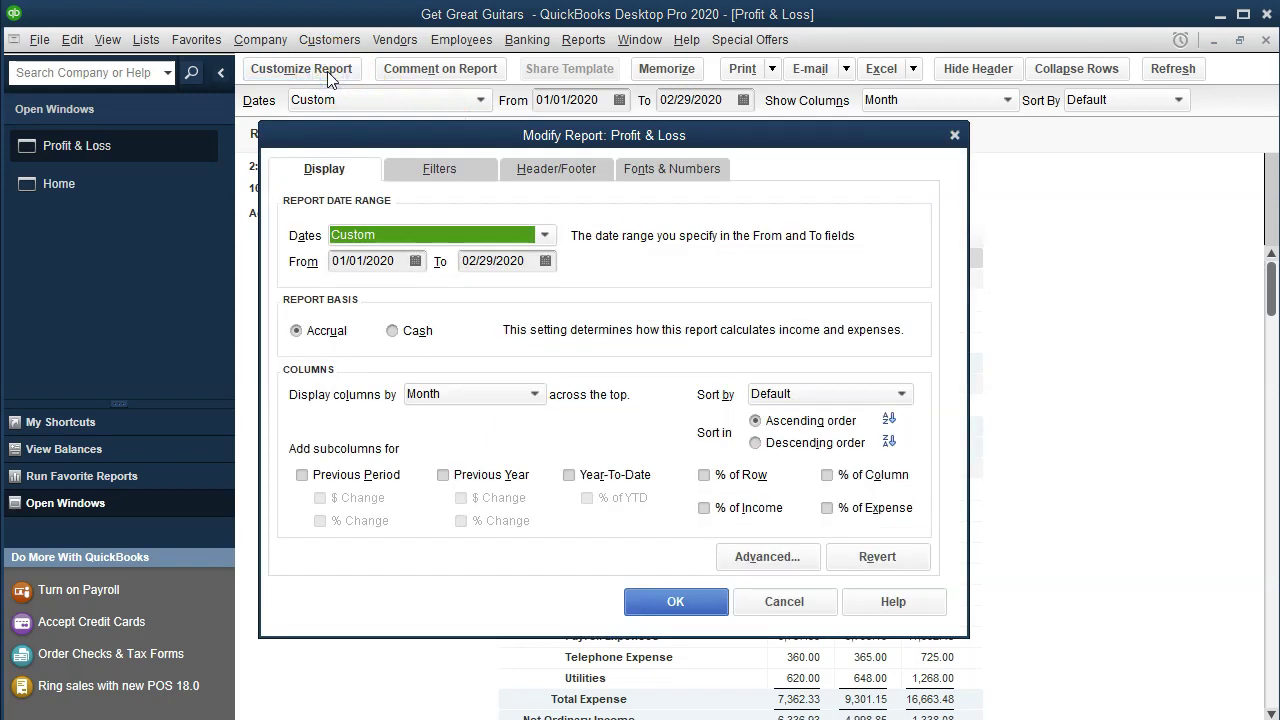
pyautogui.click(302, 475)
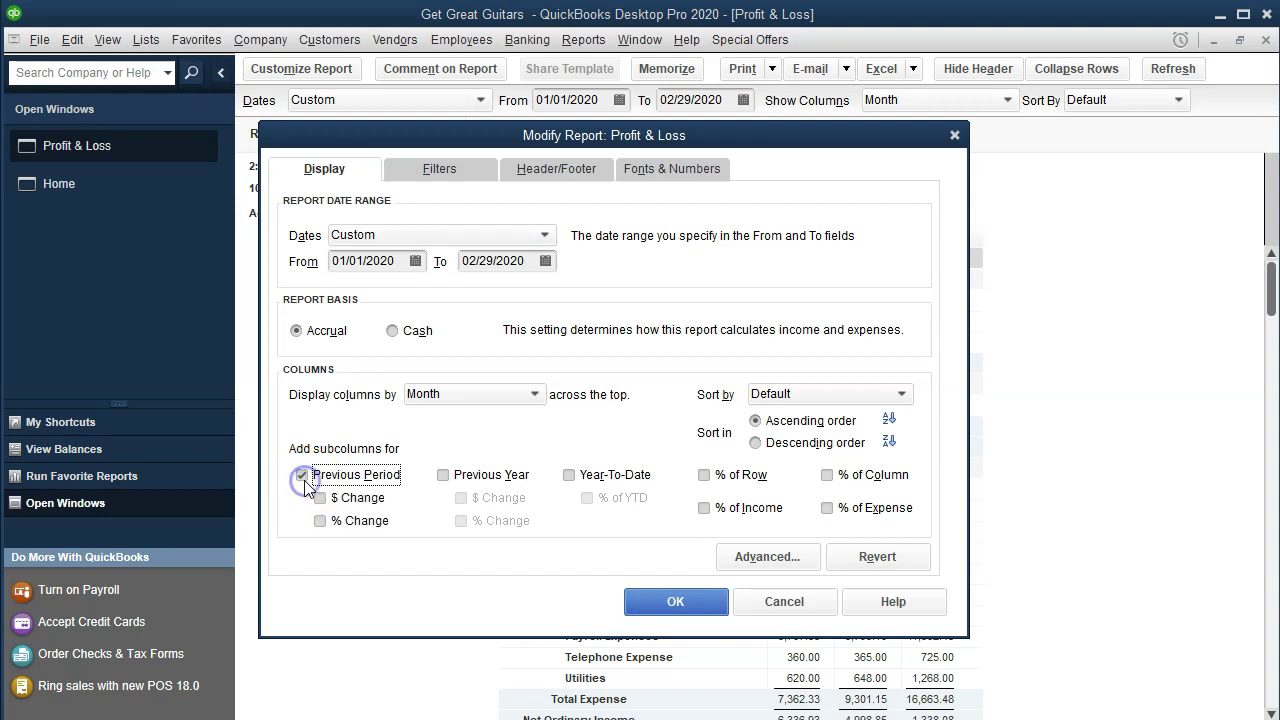
pyautogui.click(406, 261)
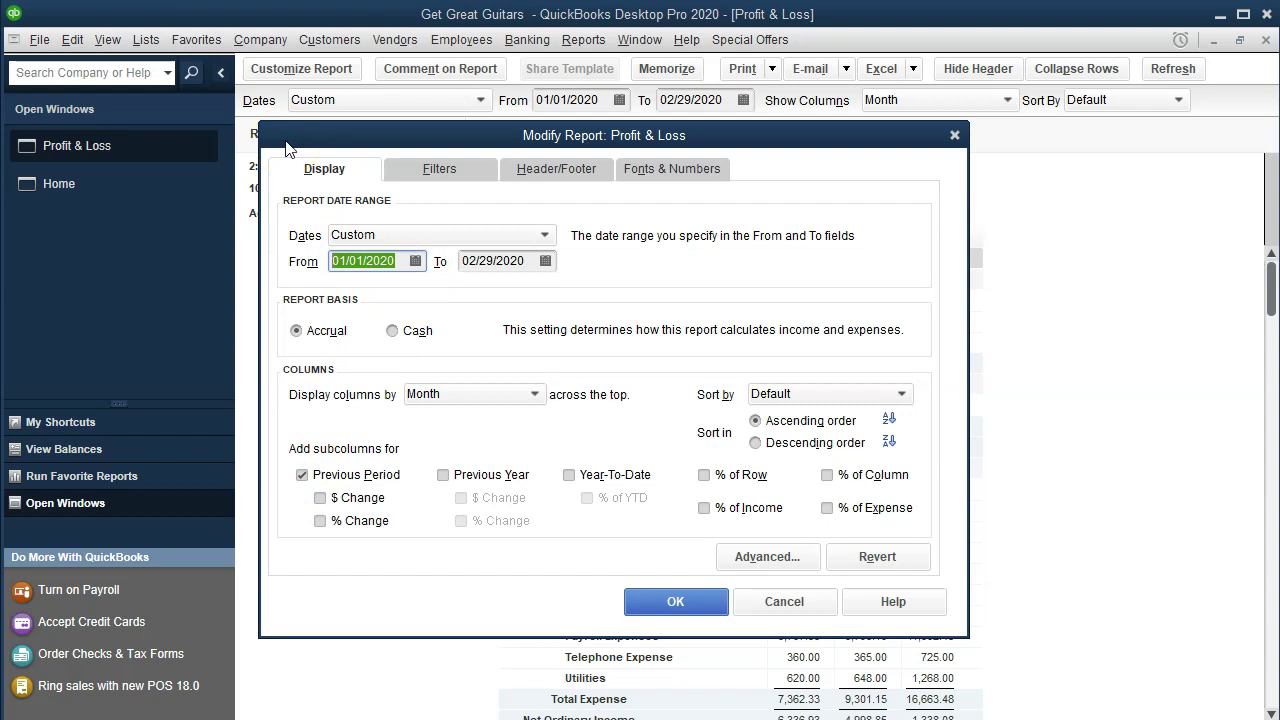
pyautogui.write('02')
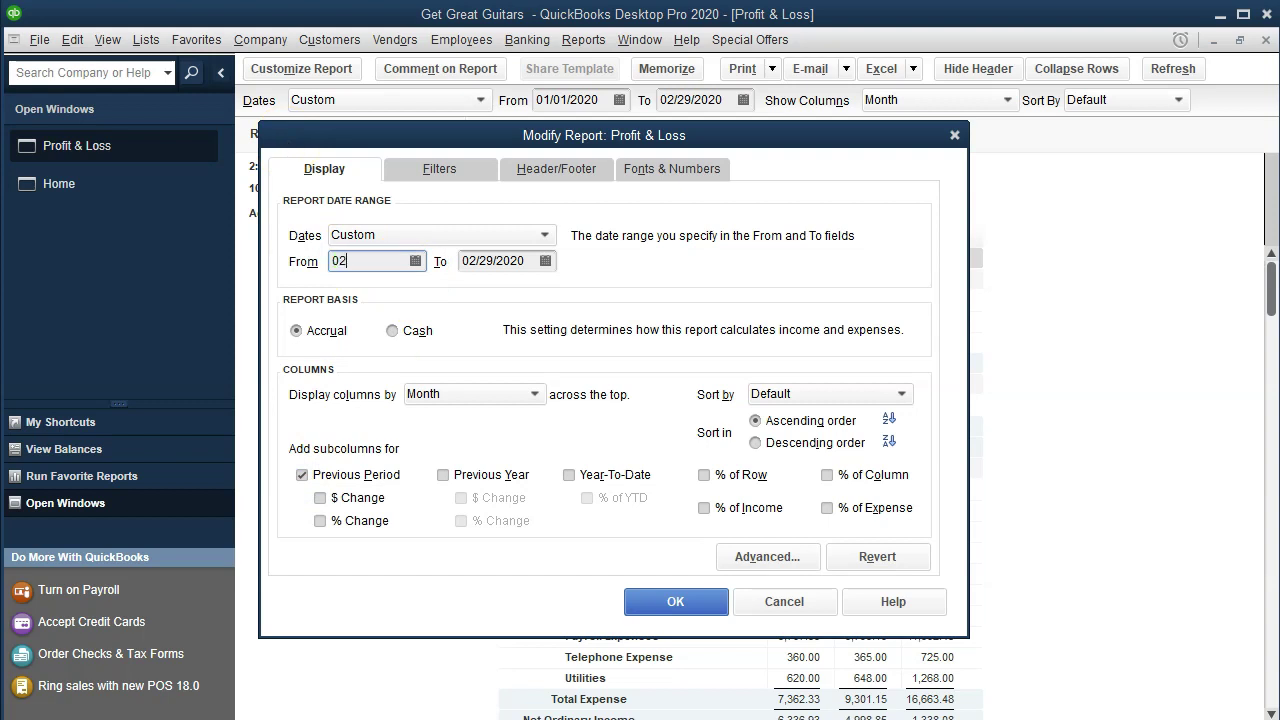
pyautogui.write('/01/2020')
pyautogui.press('Tab')
pyautogui.press('Tab')
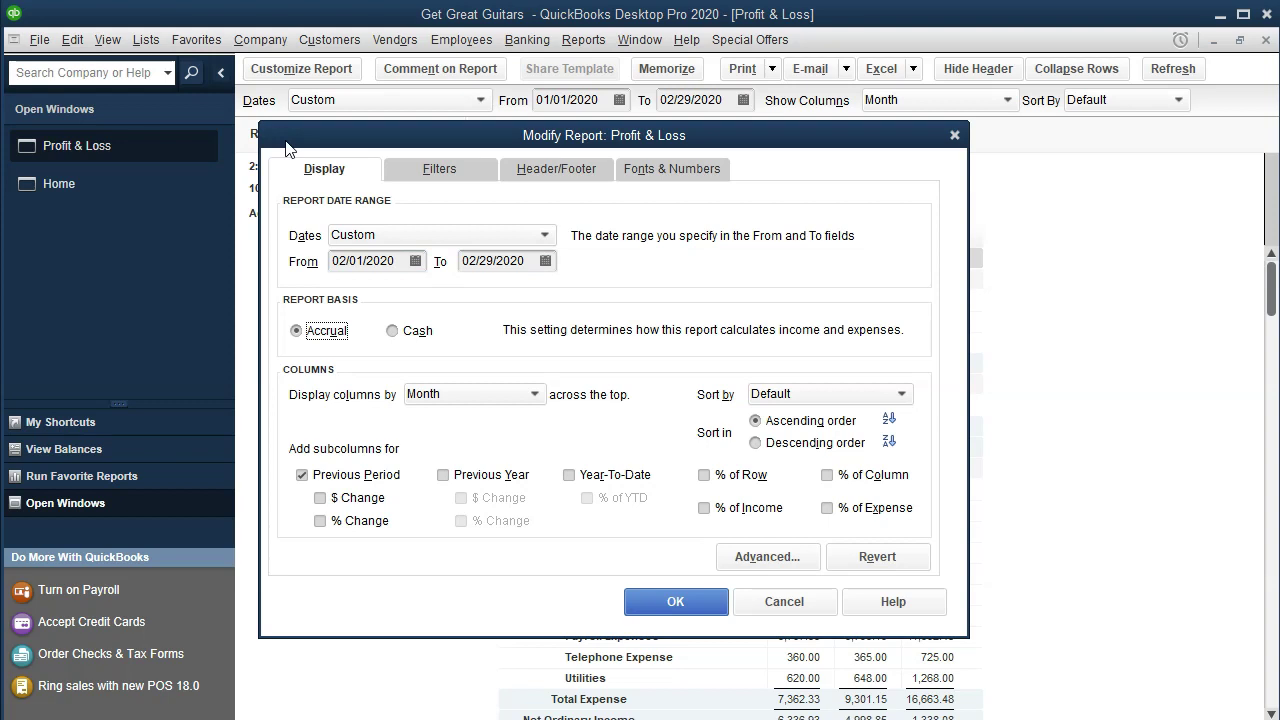
pyautogui.click(503, 395)
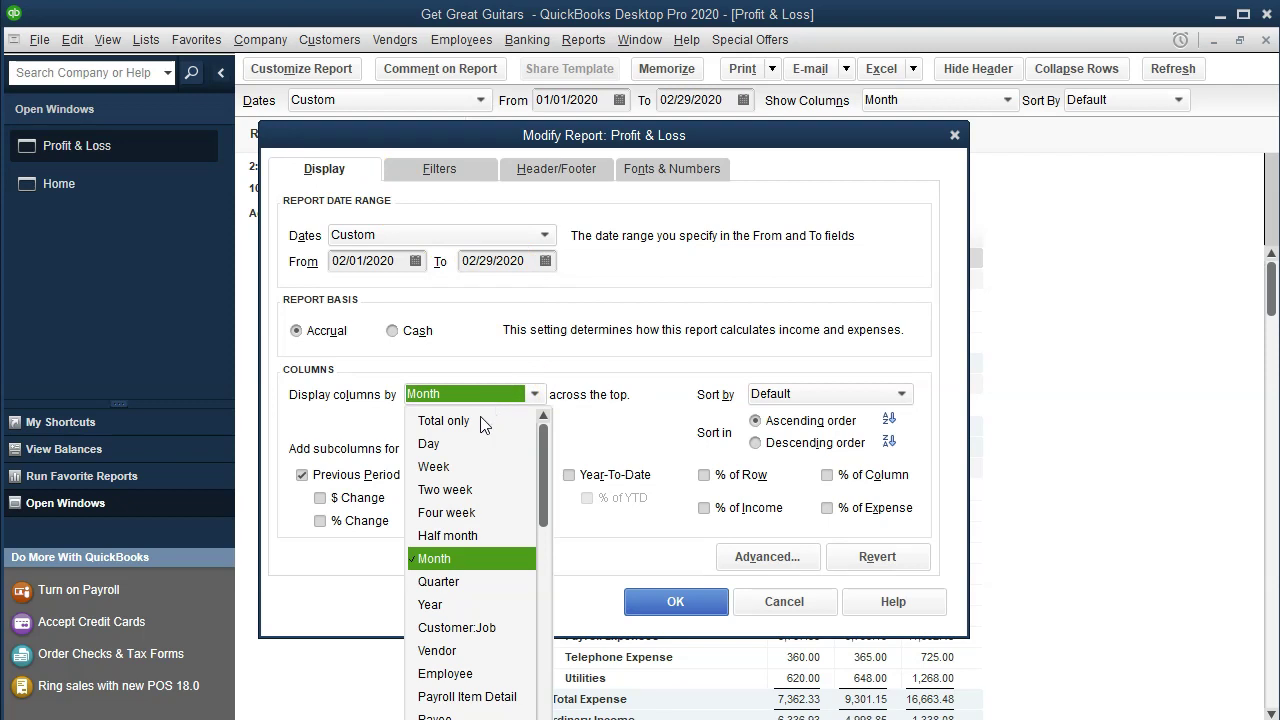
pyautogui.click(480, 422)
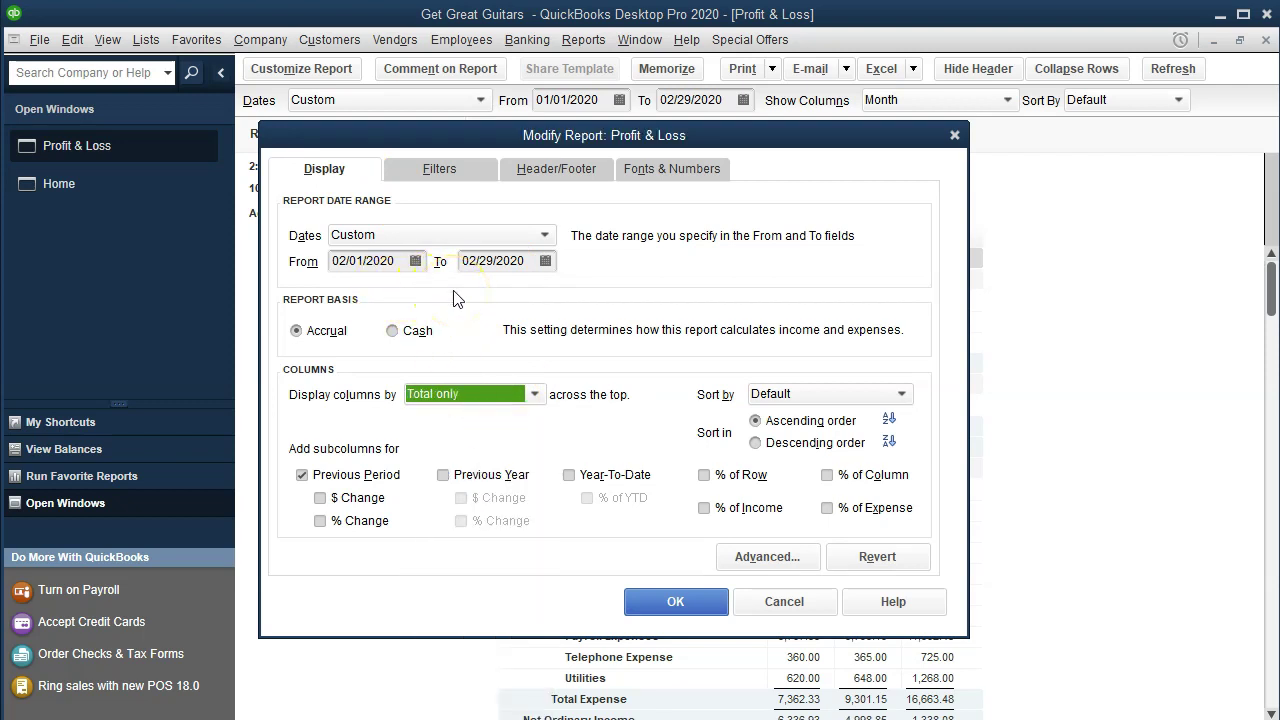
# - Change the customized report's column display to Month and apply it
pyautogui.click(527, 389)
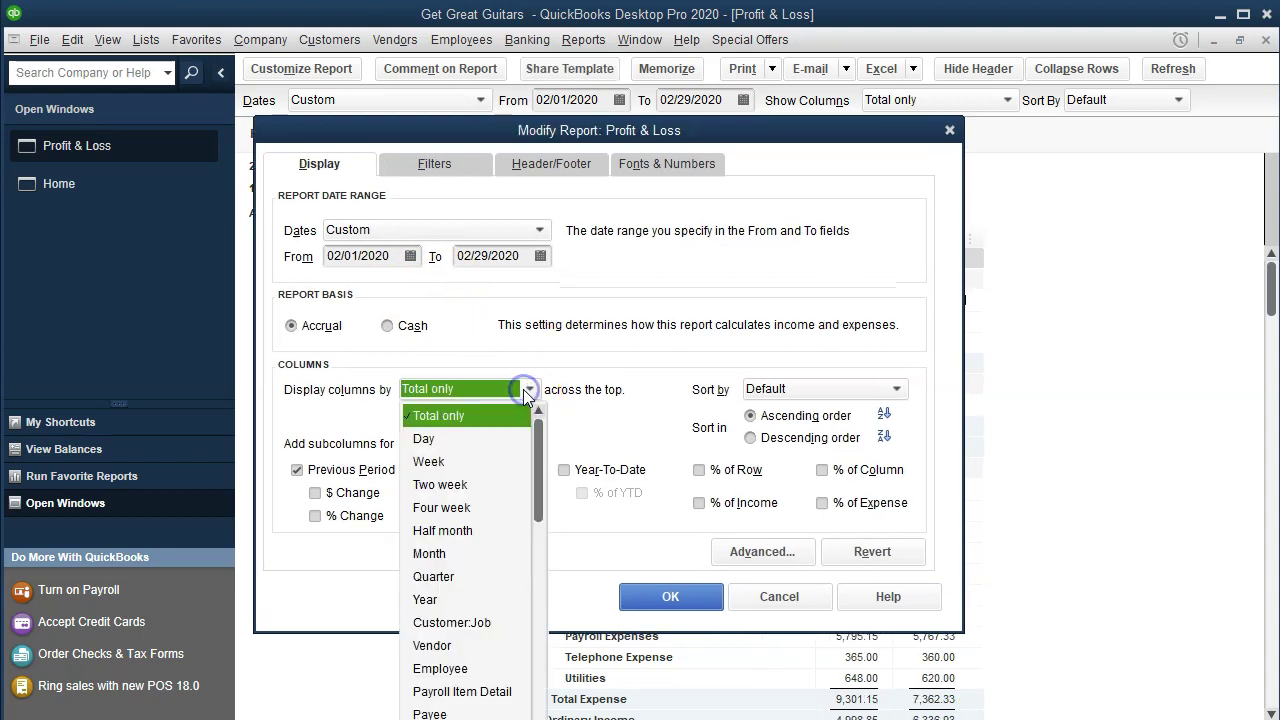
pyautogui.click(430, 553)
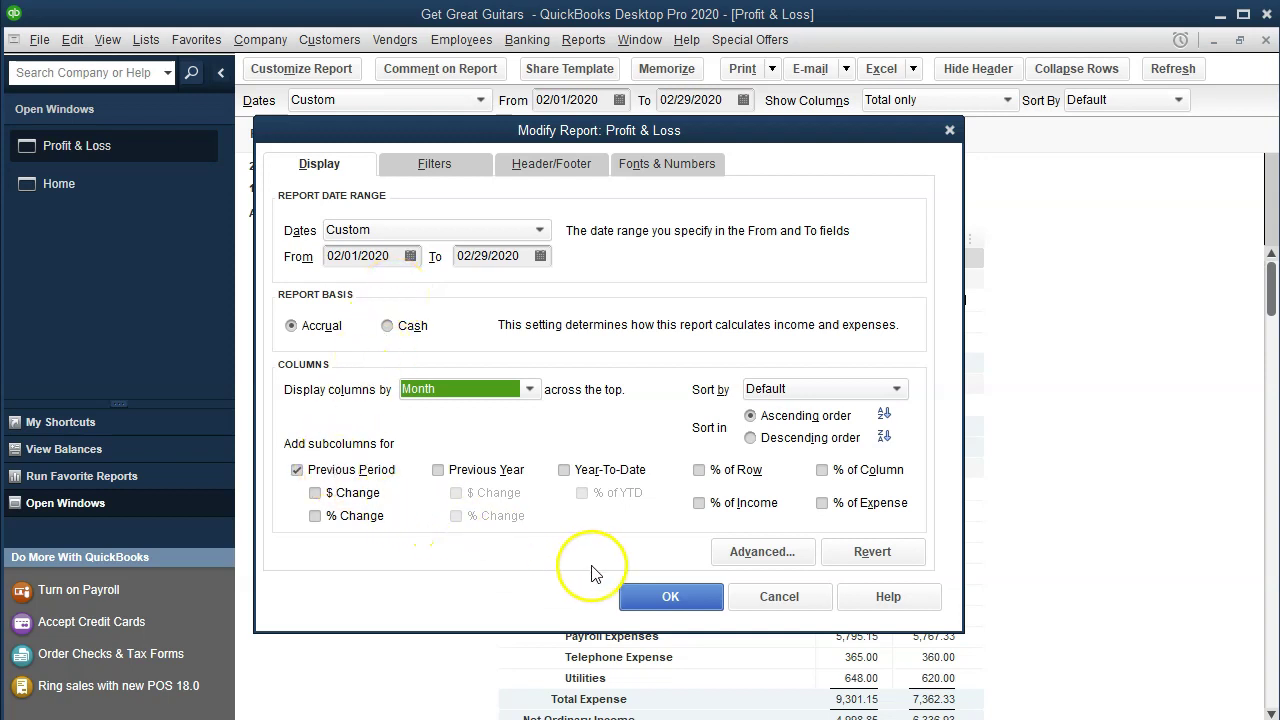
pyautogui.click(643, 591)
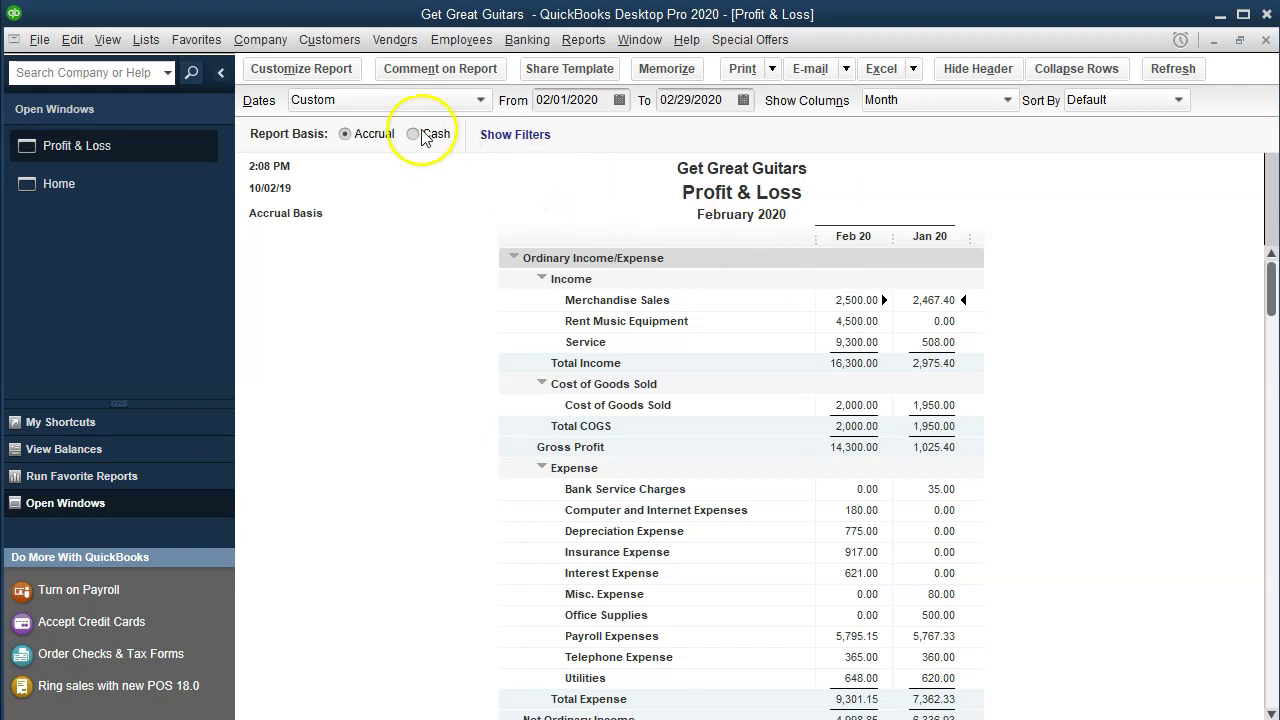
# - Add the $ Change and % Change subcolumns for the Previous Period comparison to the Profit & Loss report
pyautogui.click(331, 76)
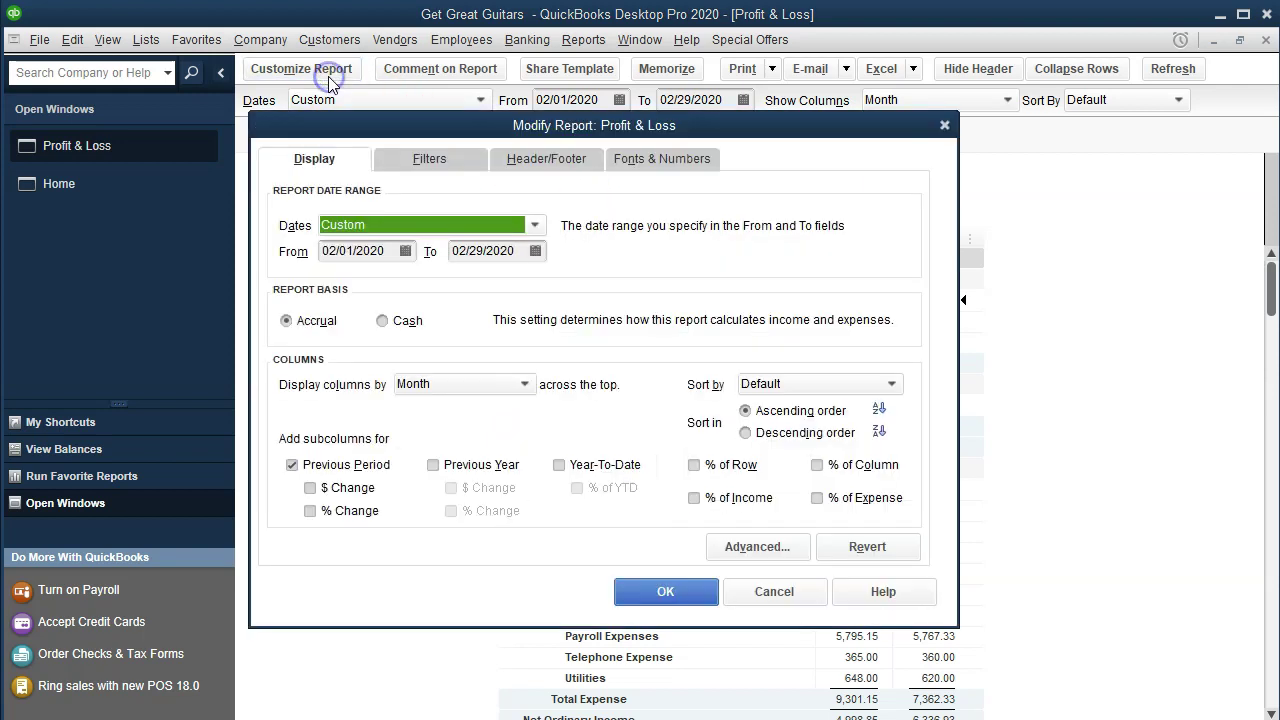
pyautogui.click(292, 465)
pyautogui.click(310, 488)
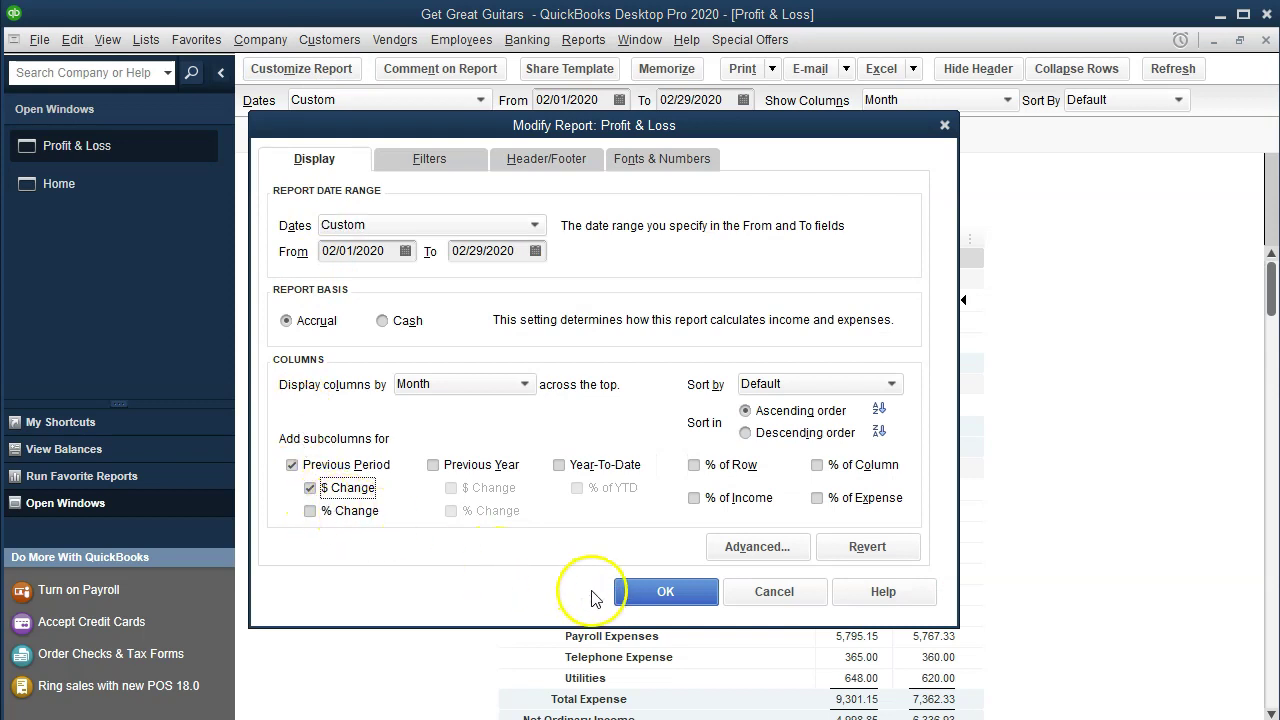
pyautogui.click(625, 592)
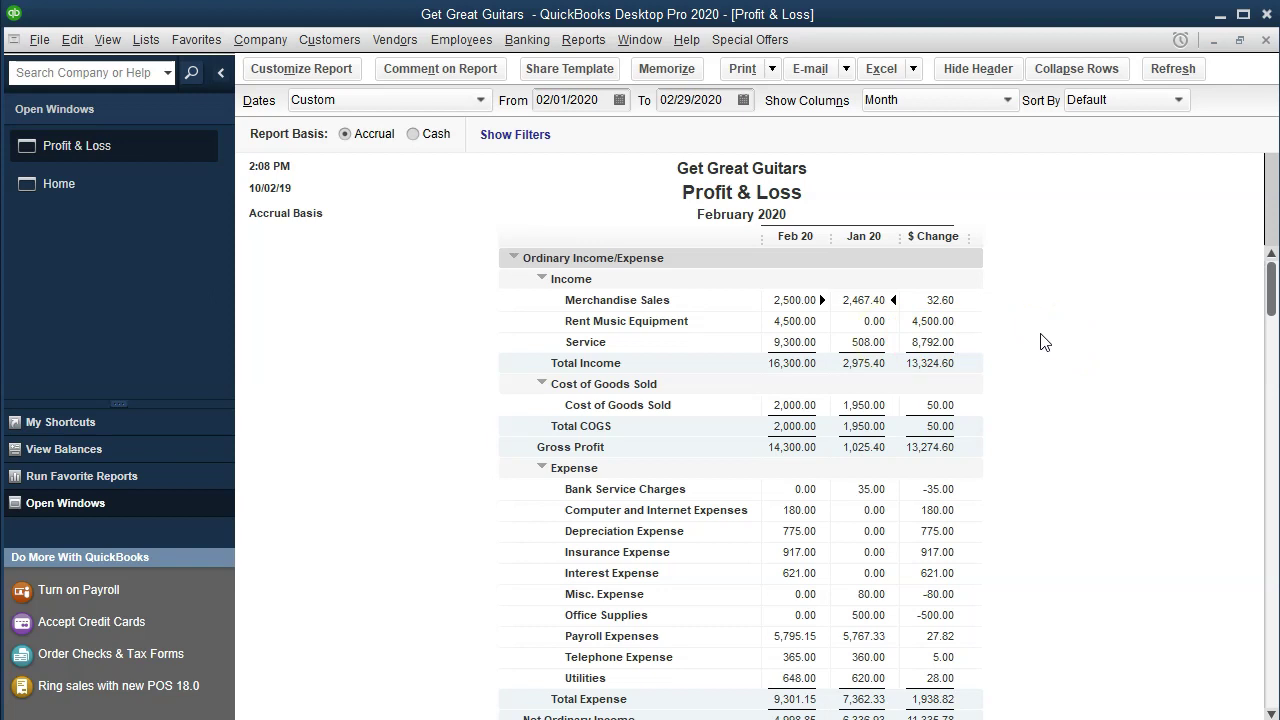
pyautogui.click(333, 82)
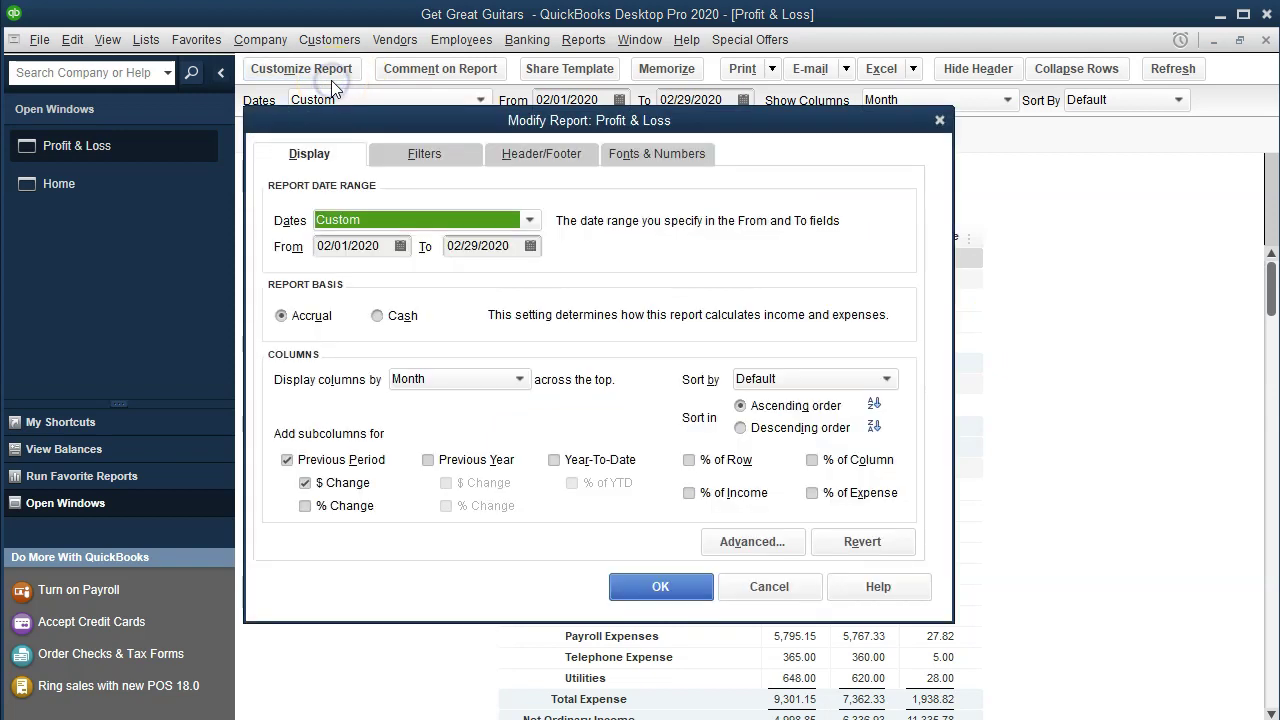
pyautogui.click(306, 507)
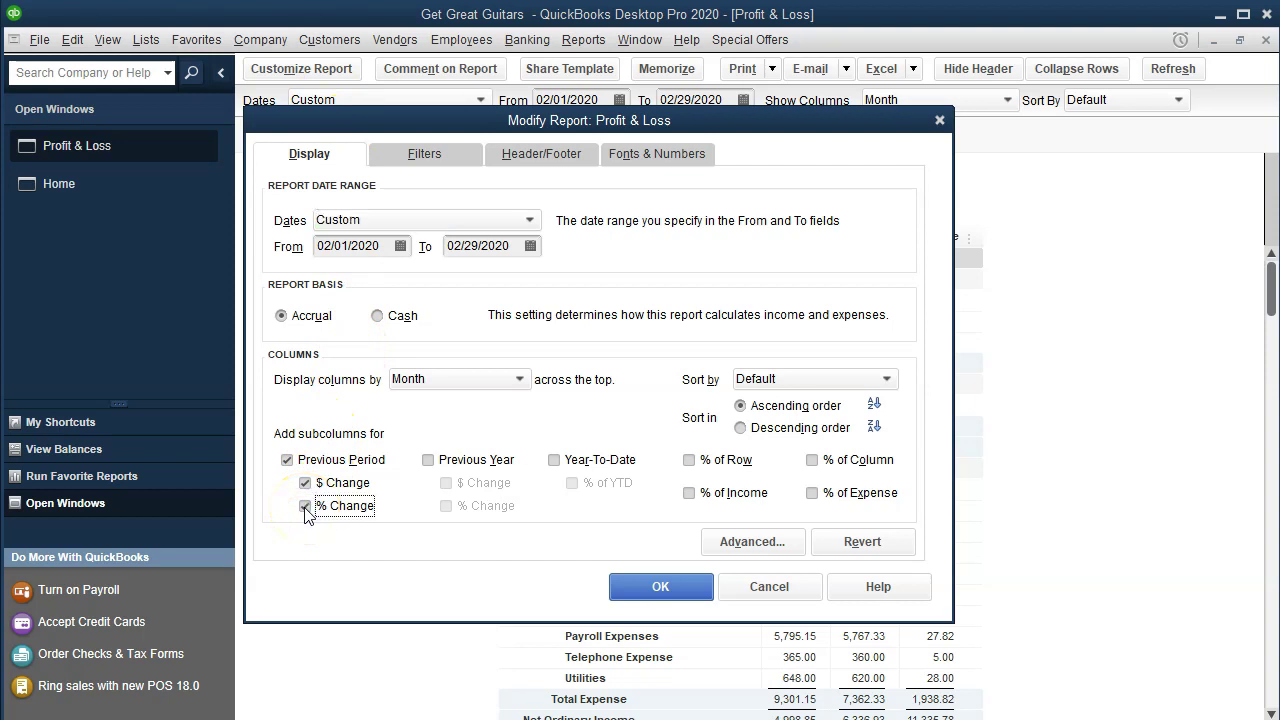
pyautogui.click(643, 584)
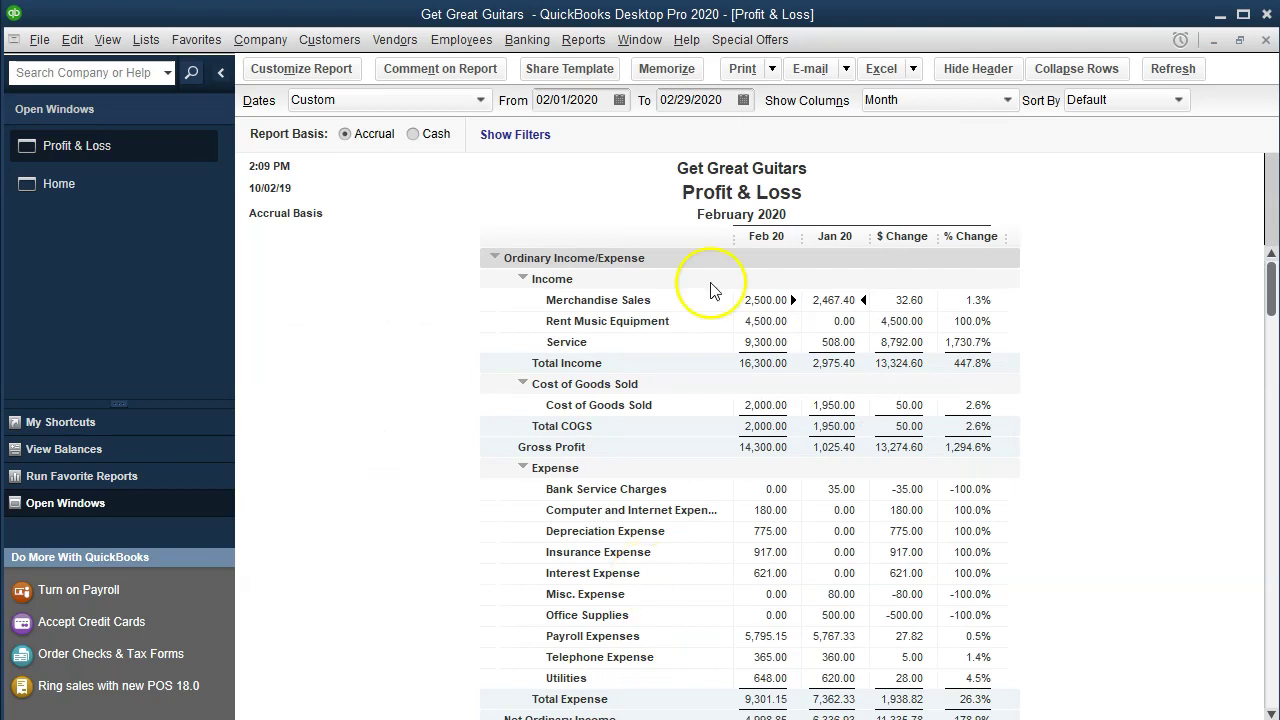
# - In Calculator, subtract January's total income of 2,975.4 from February's 16,300 to check the $ Change figure
pyautogui.press('XF86Calculator')
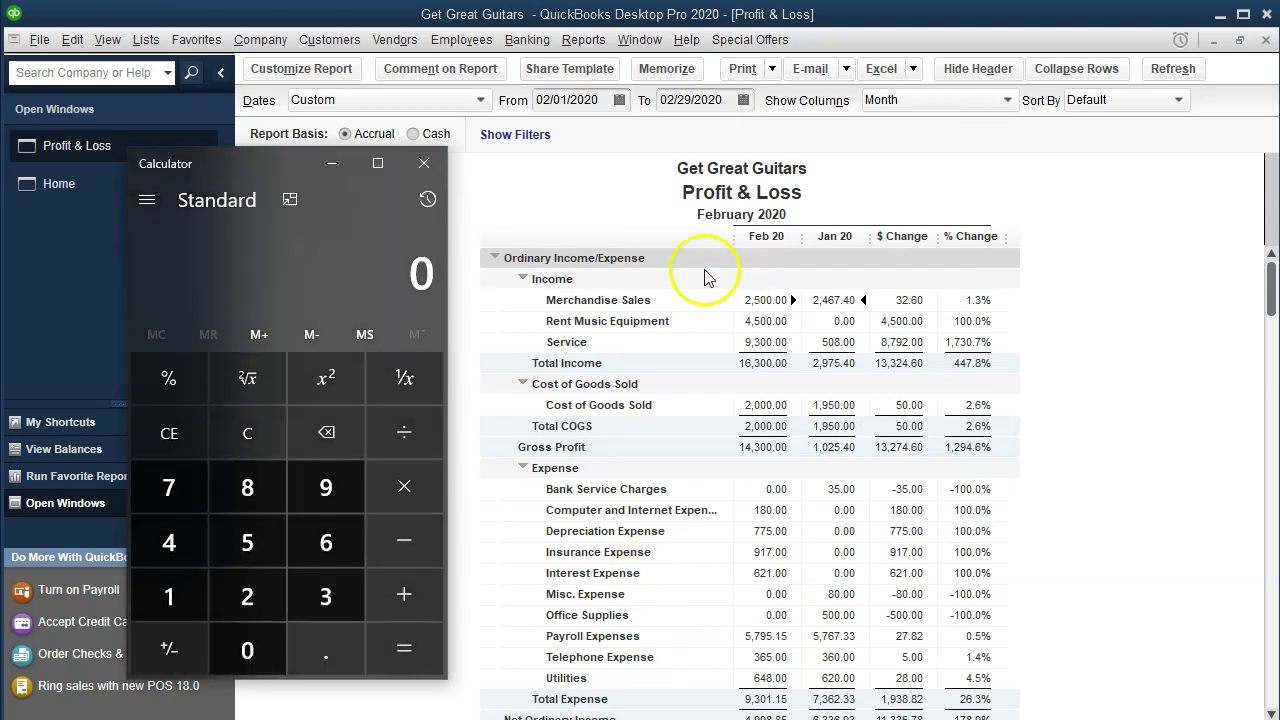
pyautogui.moveTo(262, 163); pyautogui.dragTo(297, 210)
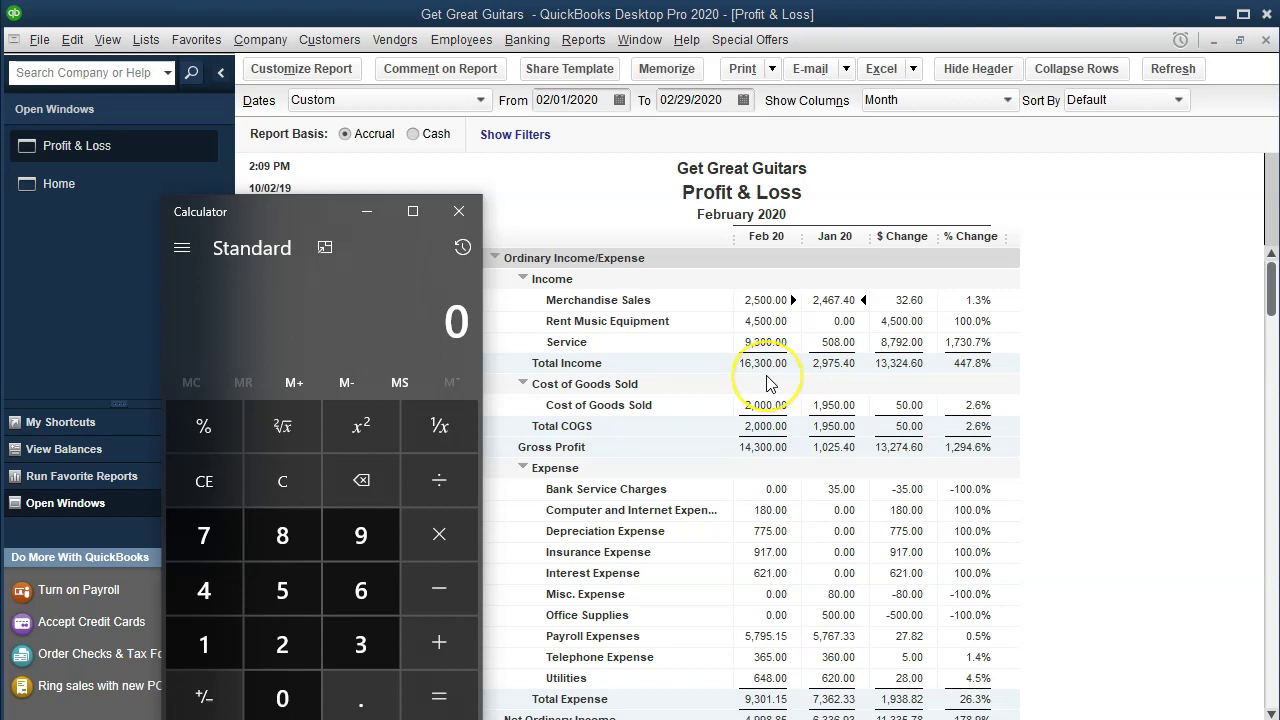
pyautogui.write('16300 ')
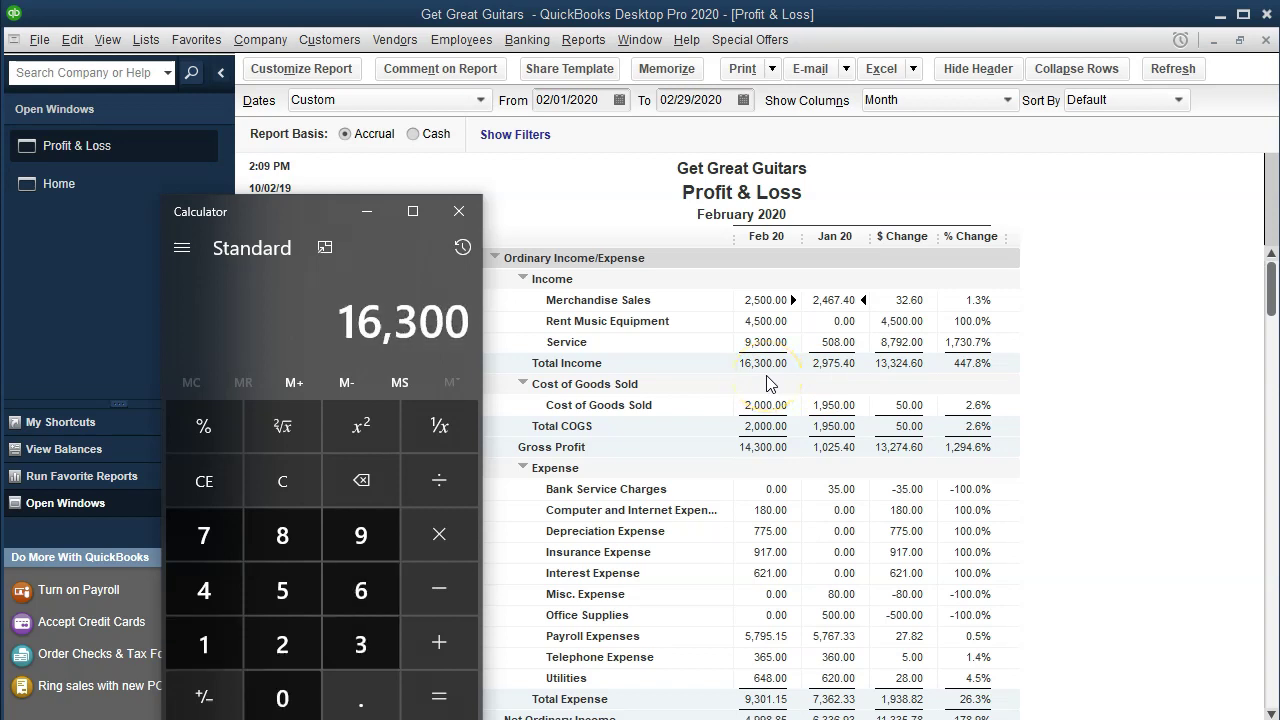
pyautogui.write('- 2,975.4')
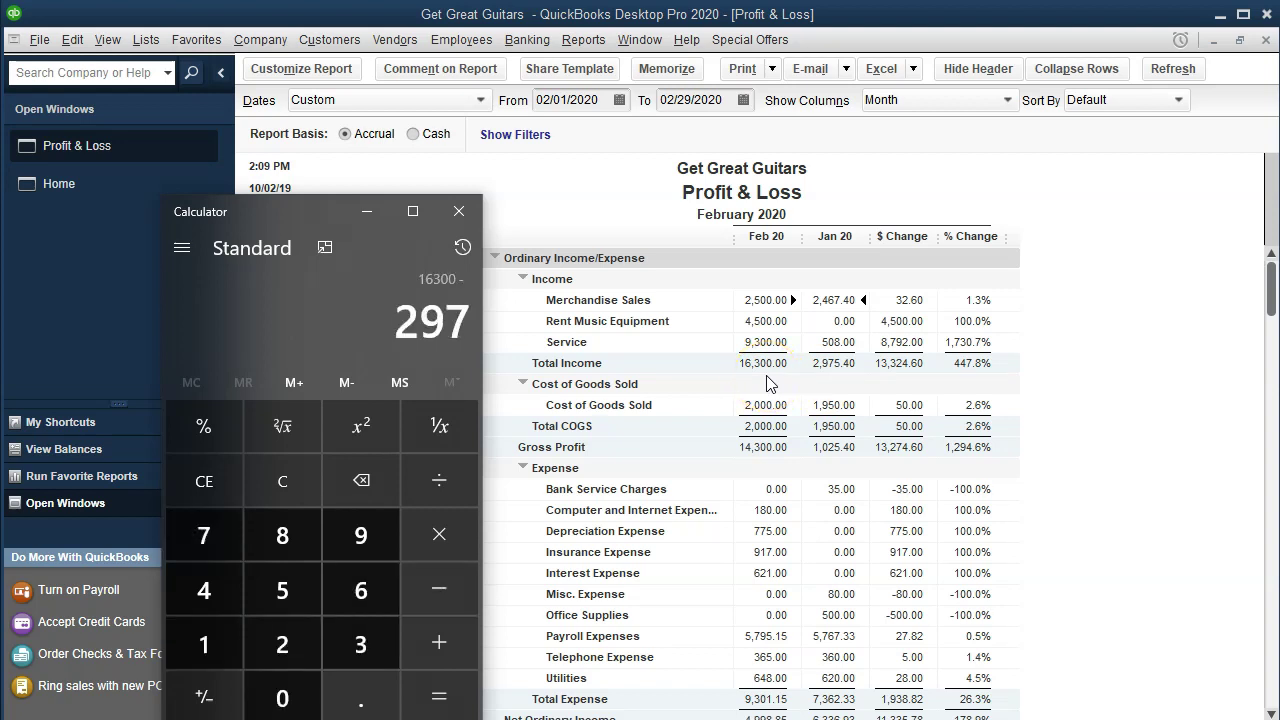
pyautogui.press('Return')
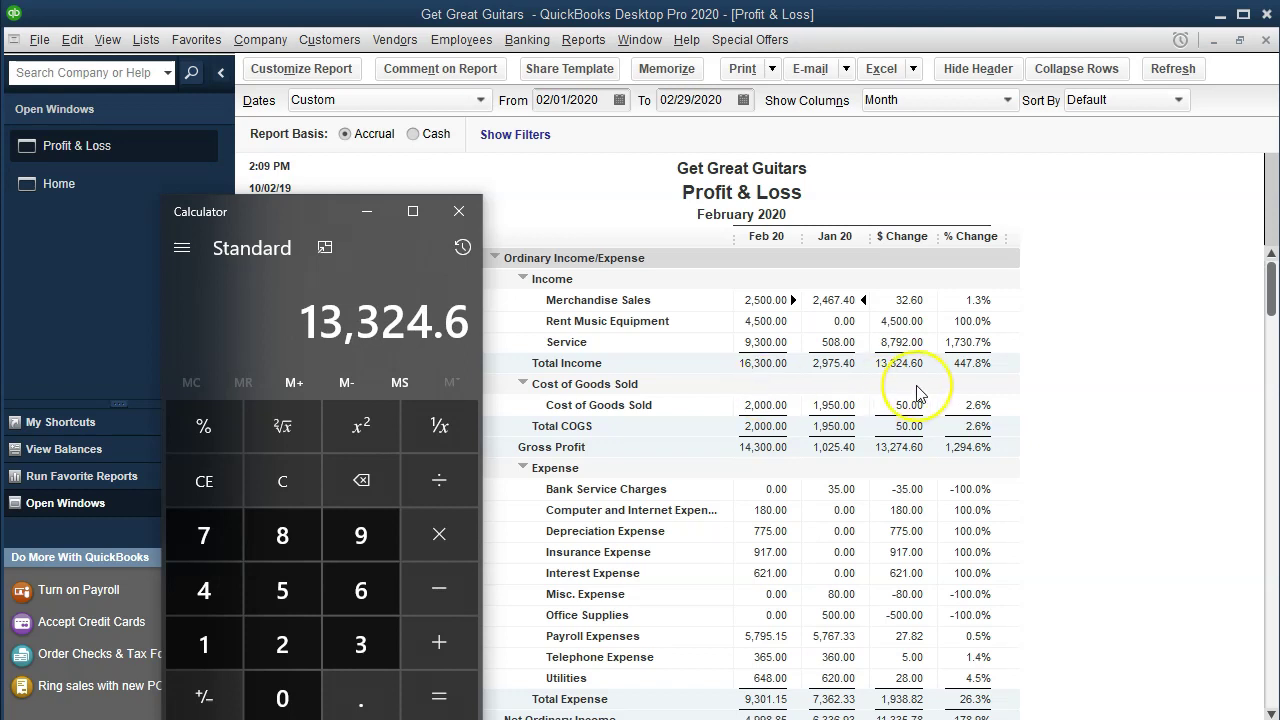
# - Divide the total income difference by January's 2,975.4 to check the % Change figure, and close Calculator
pyautogui.press('/')
pyautogui.click(852, 398)
pyautogui.write('2975.4')
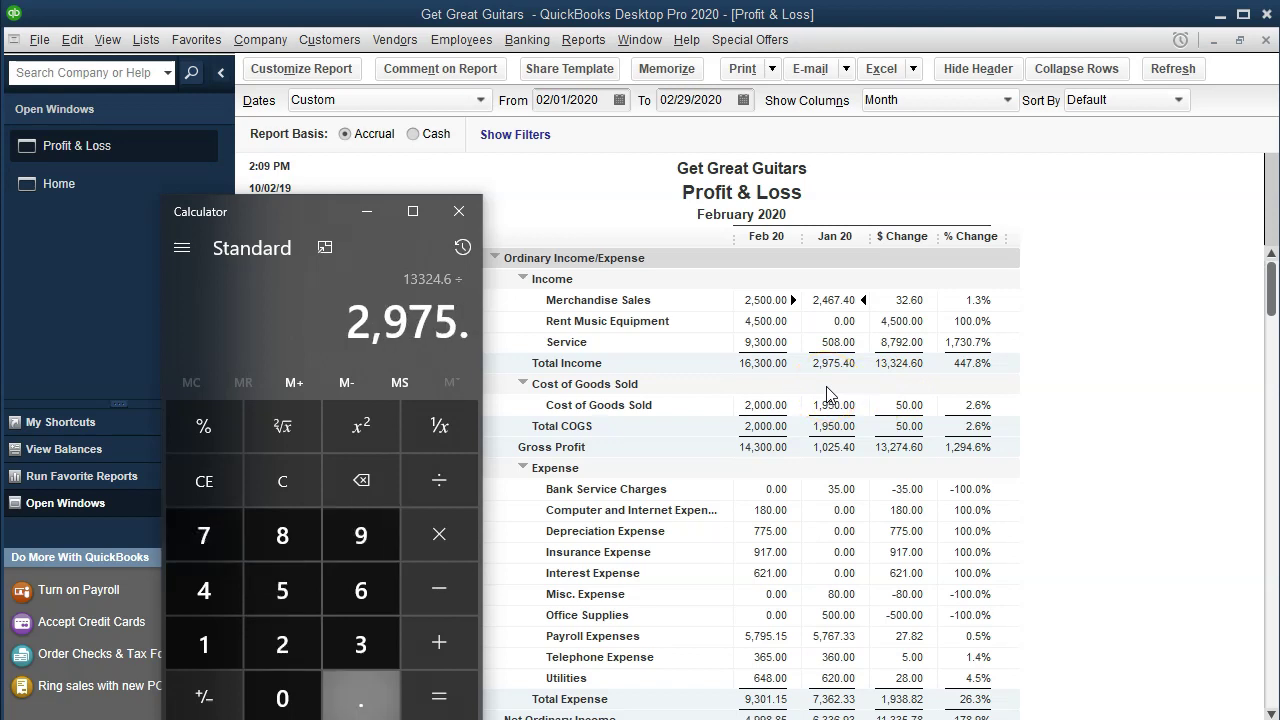
pyautogui.press('Return')
pyautogui.click(234, 355)
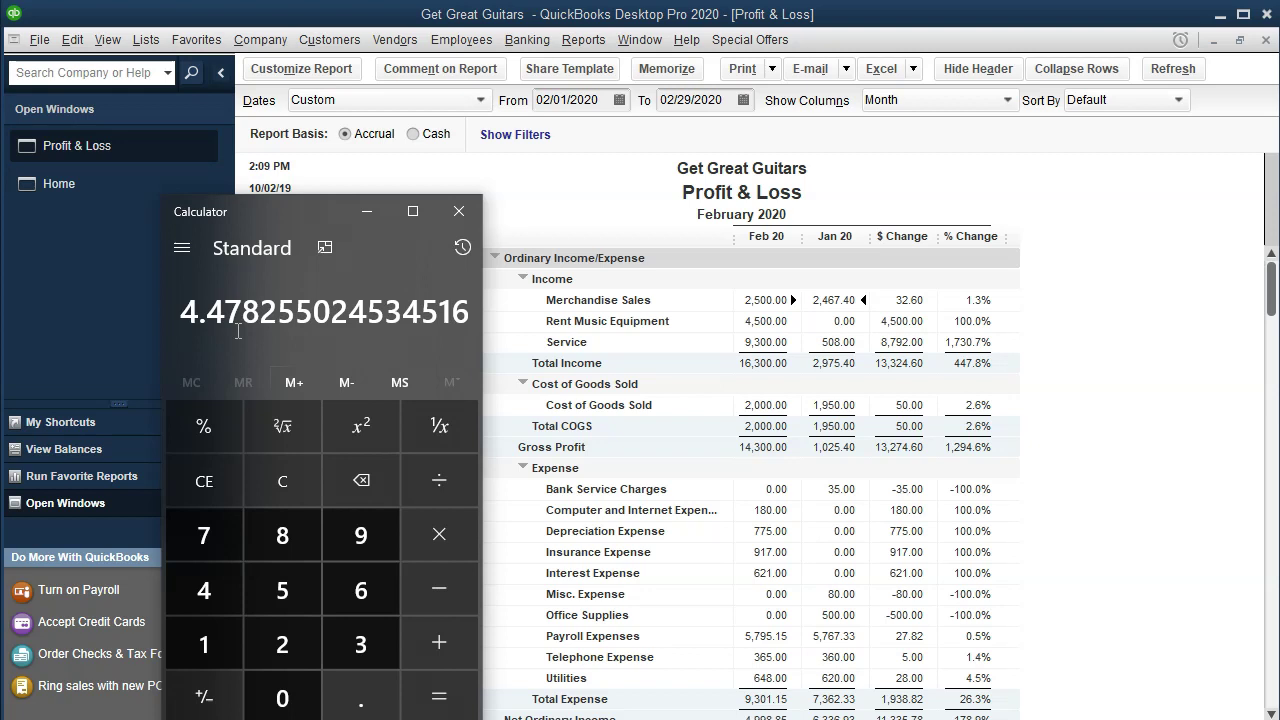
pyautogui.click(459, 211)
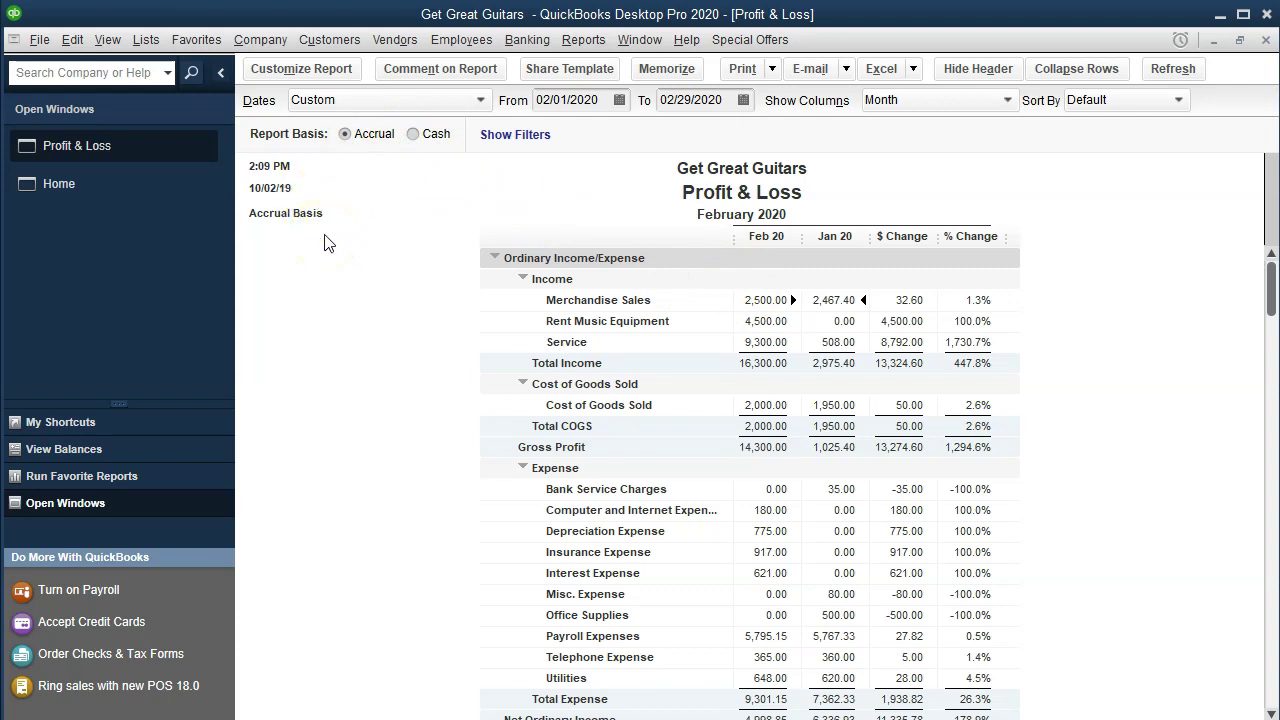
# - Change the report's header title to Comparative Profit & Loss and its subtitle to January & February 2020
pyautogui.click(297, 79)
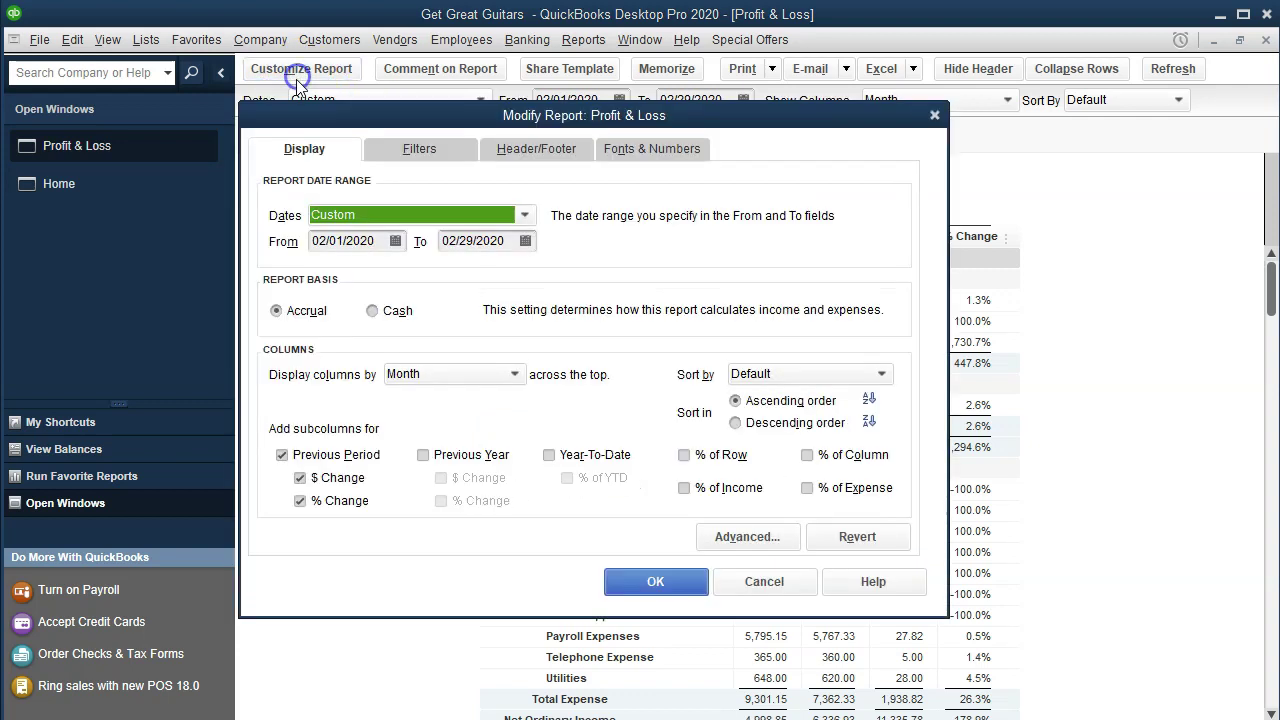
pyautogui.click(548, 150)
pyautogui.click(500, 242)
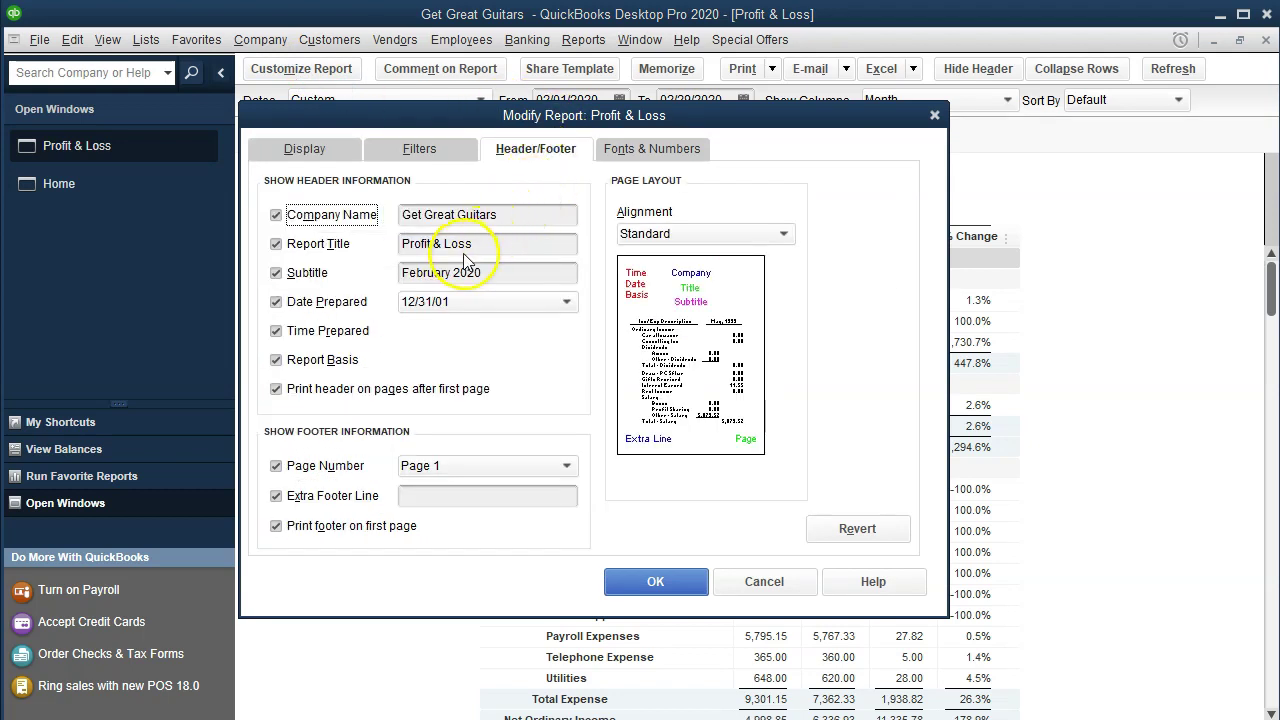
pyautogui.moveTo(494, 251); pyautogui.dragTo(328, 205)
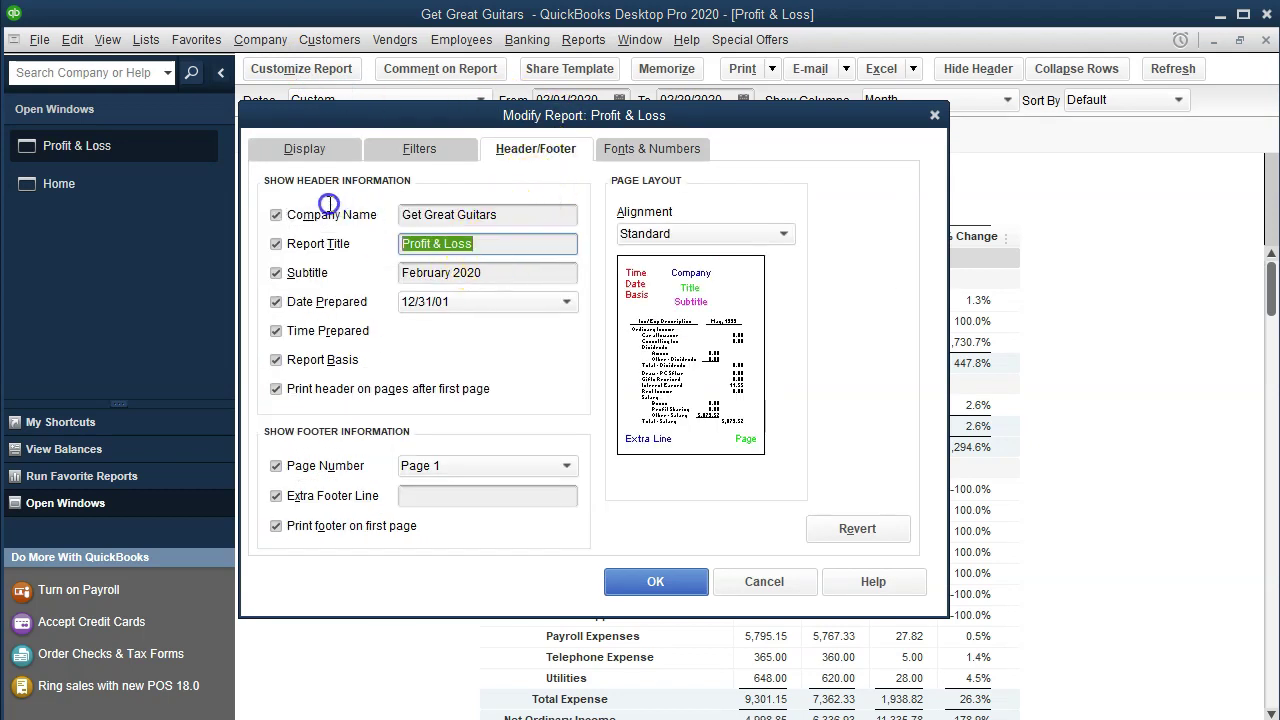
pyautogui.press('Left')
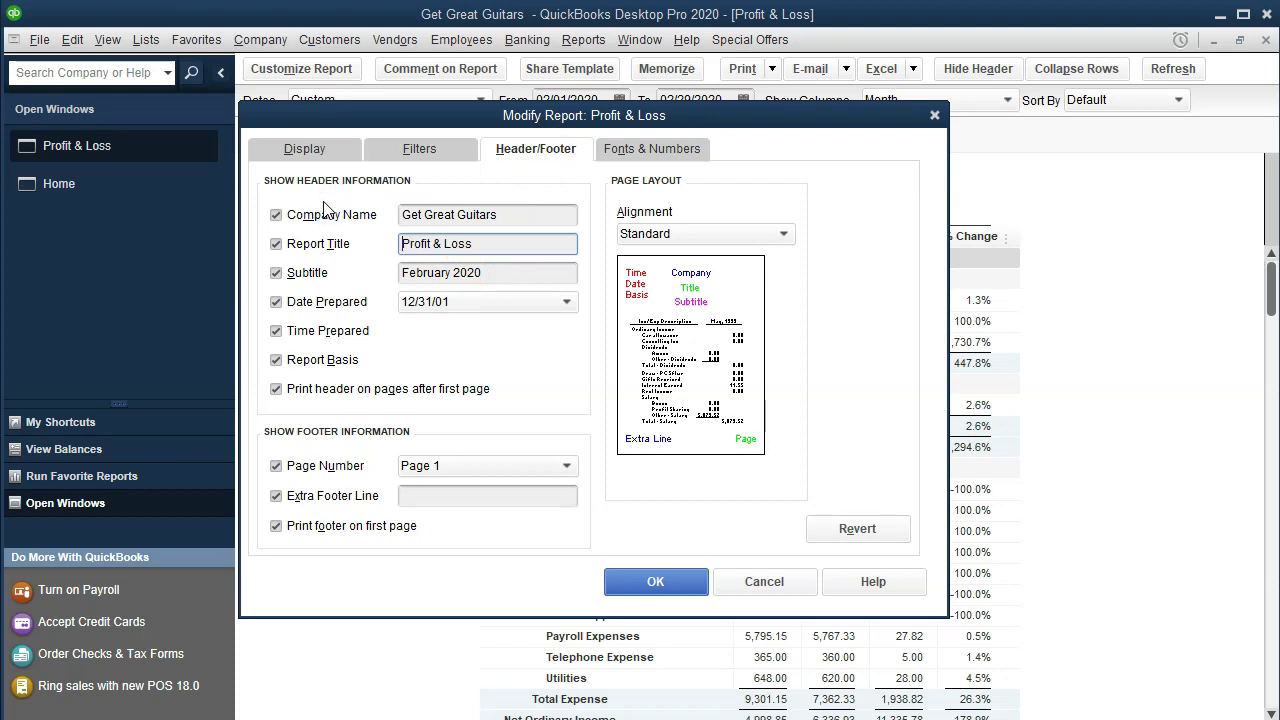
pyautogui.write('Comparative')
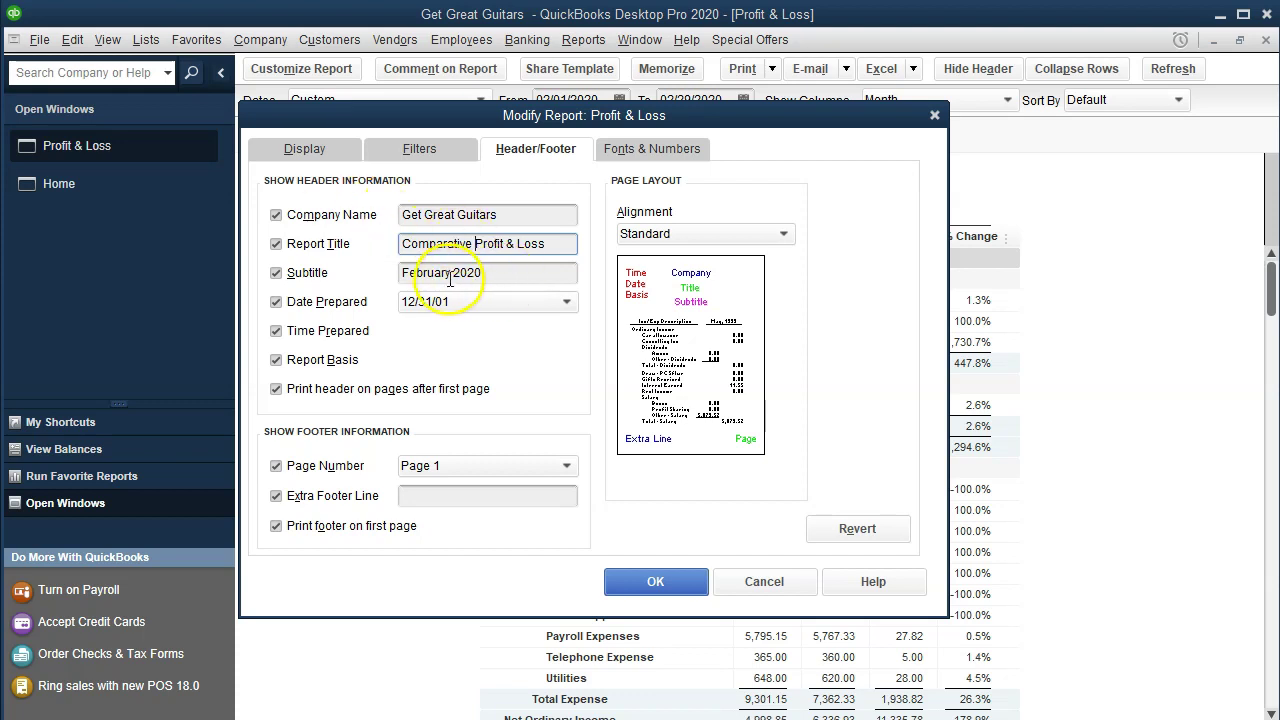
pyautogui.click(404, 272)
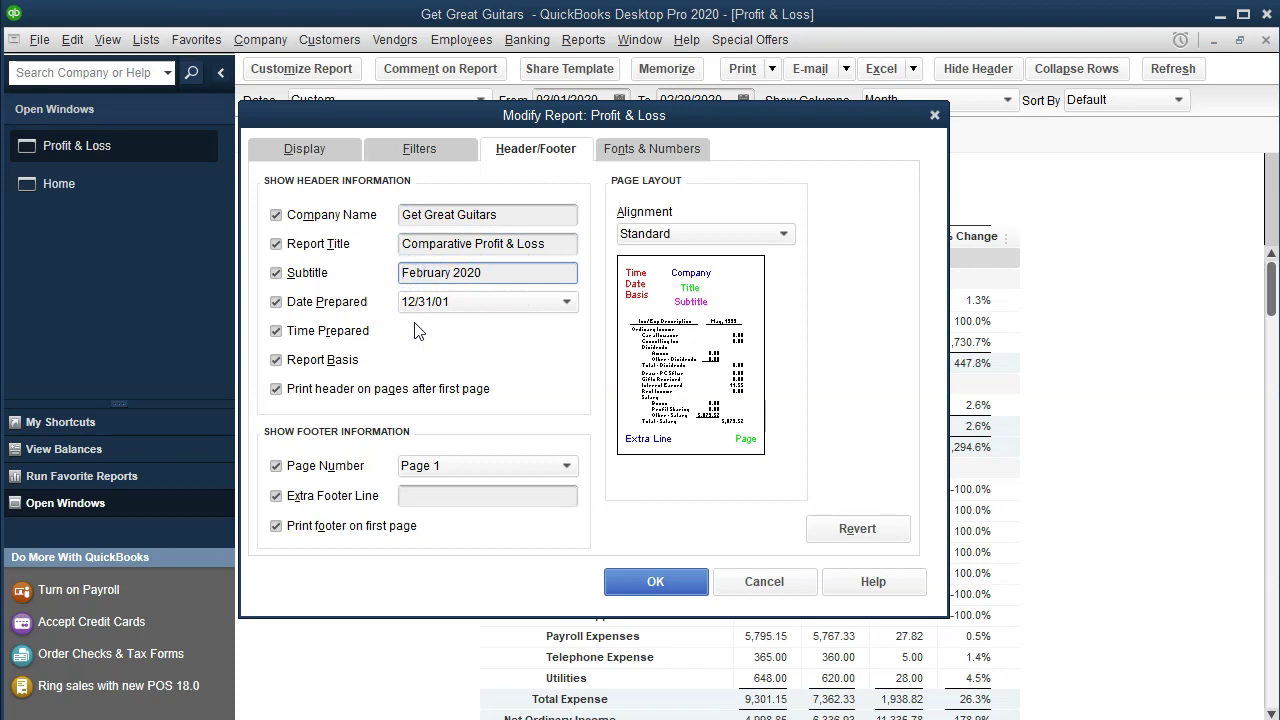
pyautogui.write('January &')
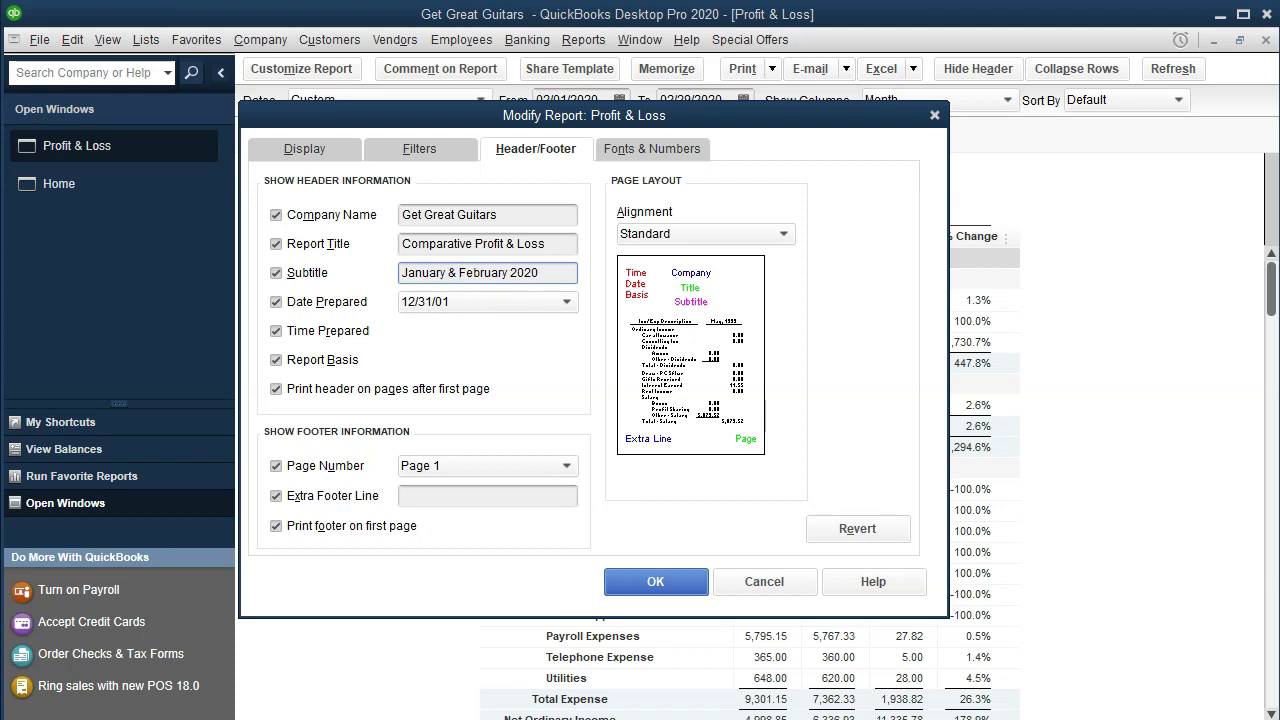
# - Remove the date prepared, time prepared and report basis from the report header
pyautogui.click(276, 301)
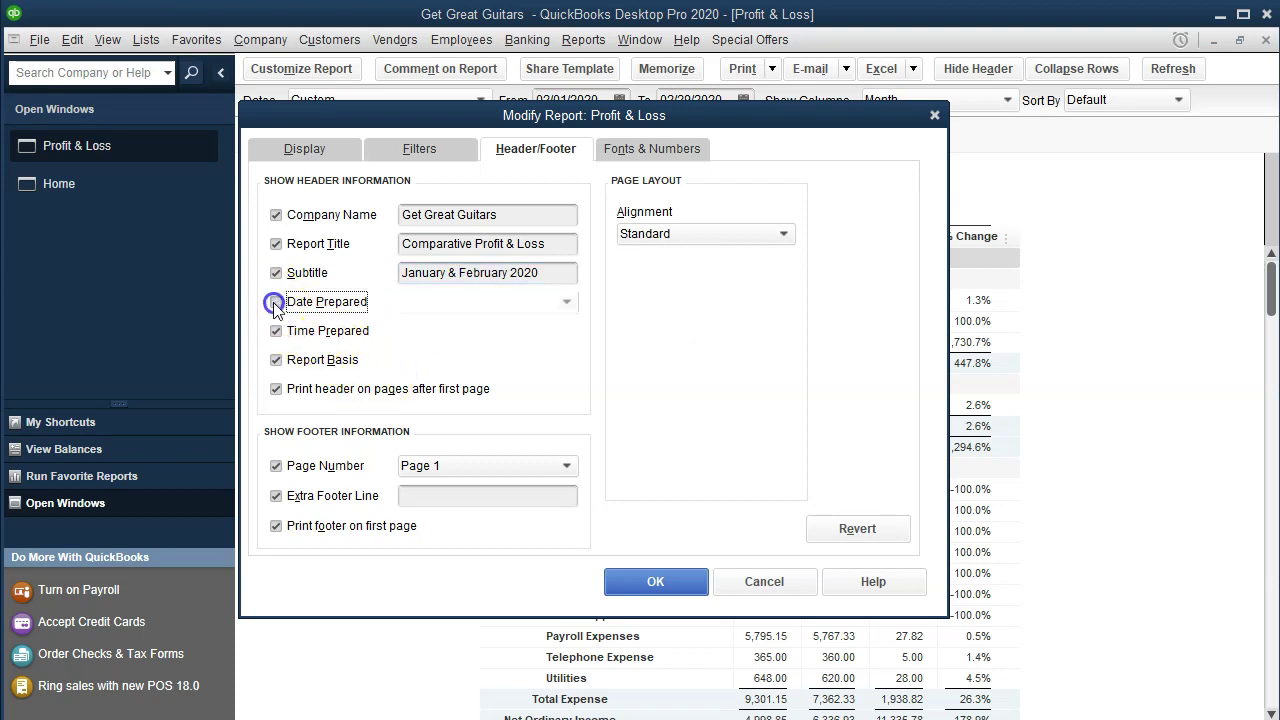
pyautogui.click(276, 331)
pyautogui.click(276, 361)
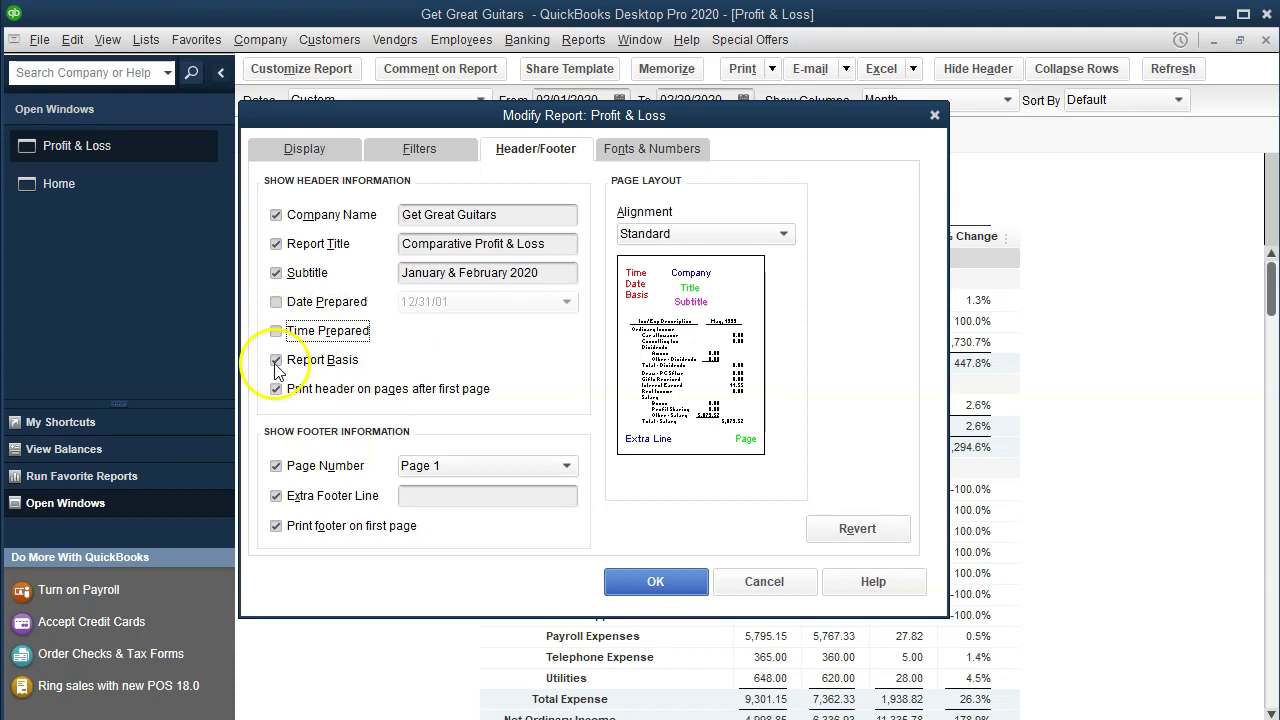
# - Add the extra footer line Smith CPA to the report and apply the header and footer changes
pyautogui.moveTo(402, 115); pyautogui.dragTo(540, 200)
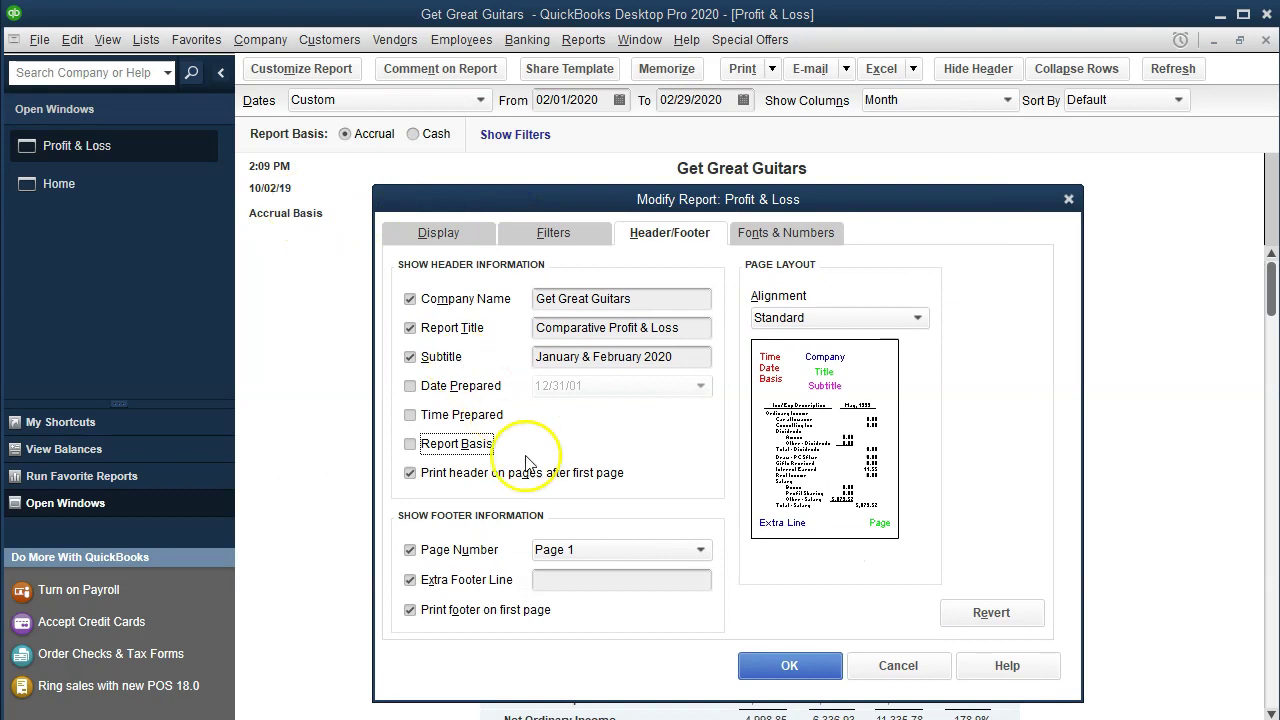
pyautogui.click(551, 580)
pyautogui.write('S')
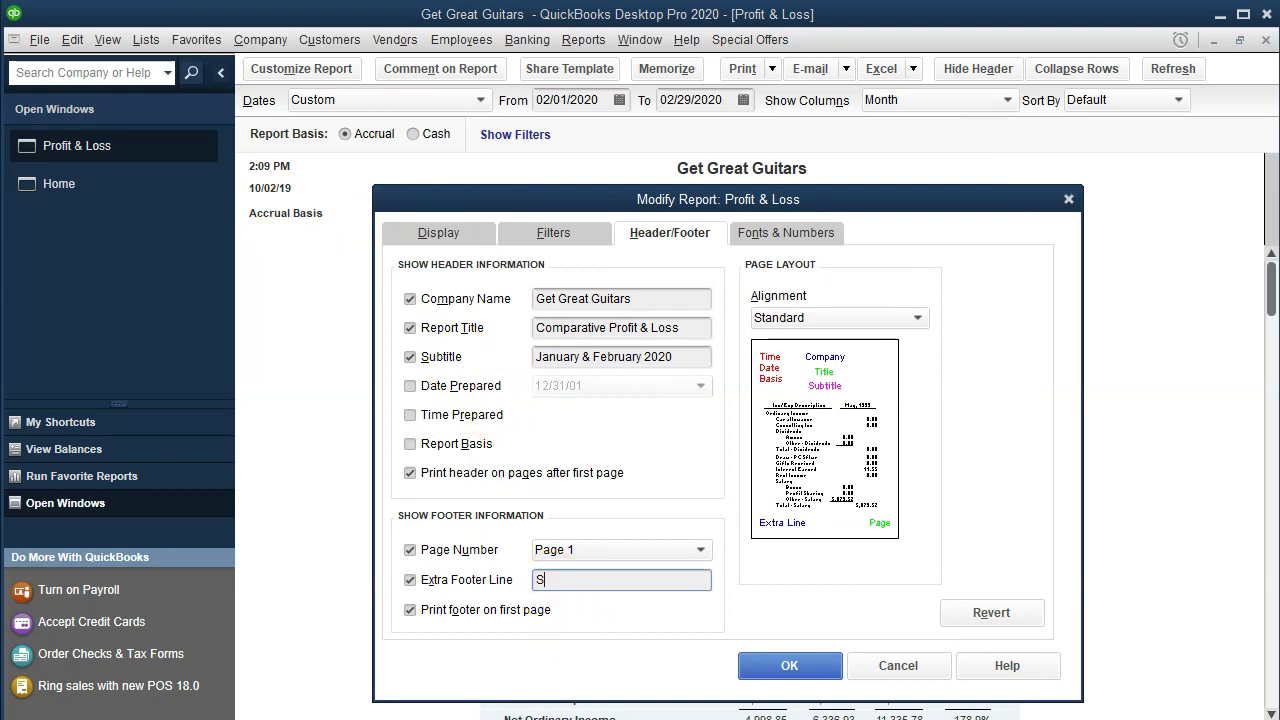
pyautogui.write('mith CPA')
pyautogui.click(760, 668)
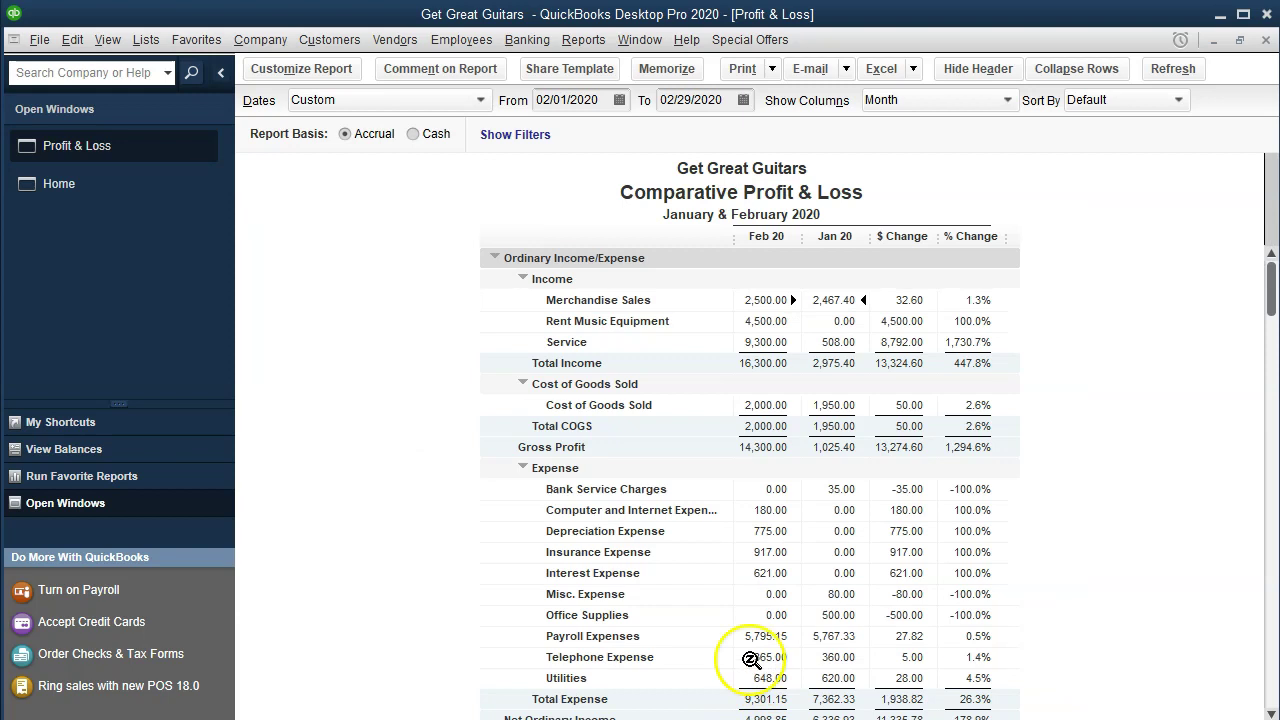
# - Preview the report's printout, examine the footer up close, and close the preview and print settings without printing
pyautogui.click(771, 68)
pyautogui.click(768, 95)
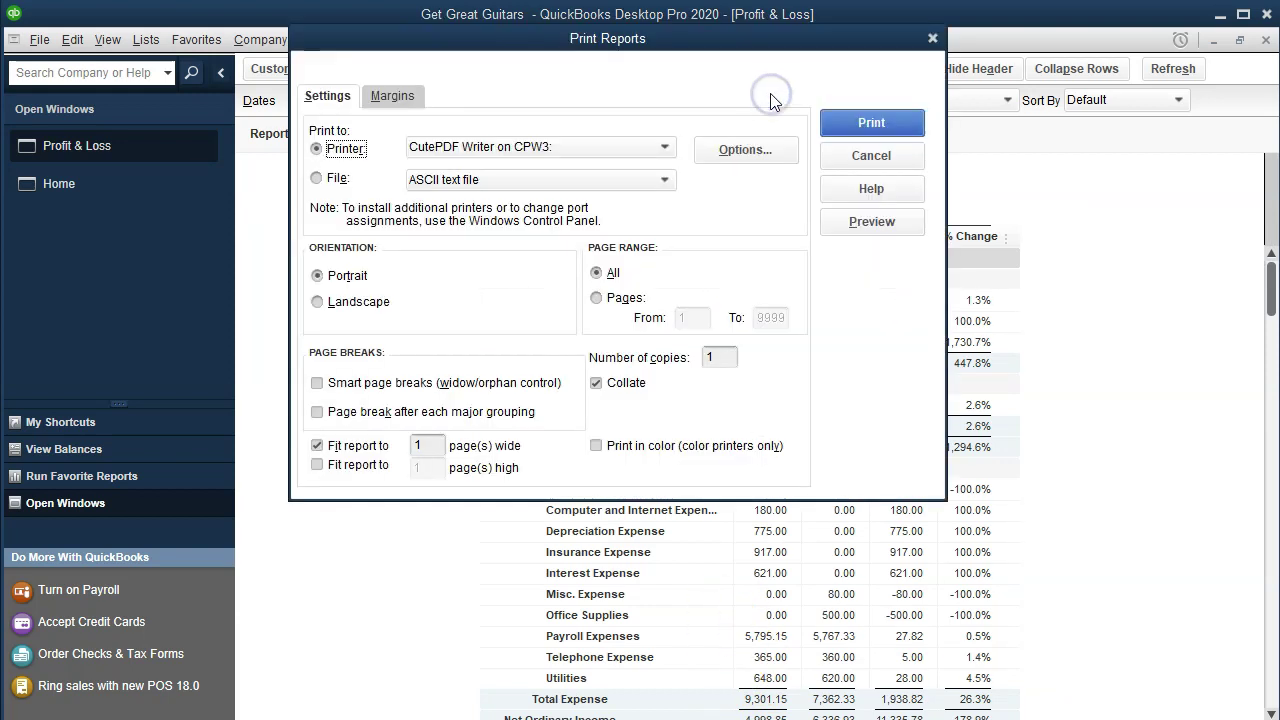
pyautogui.click(860, 222)
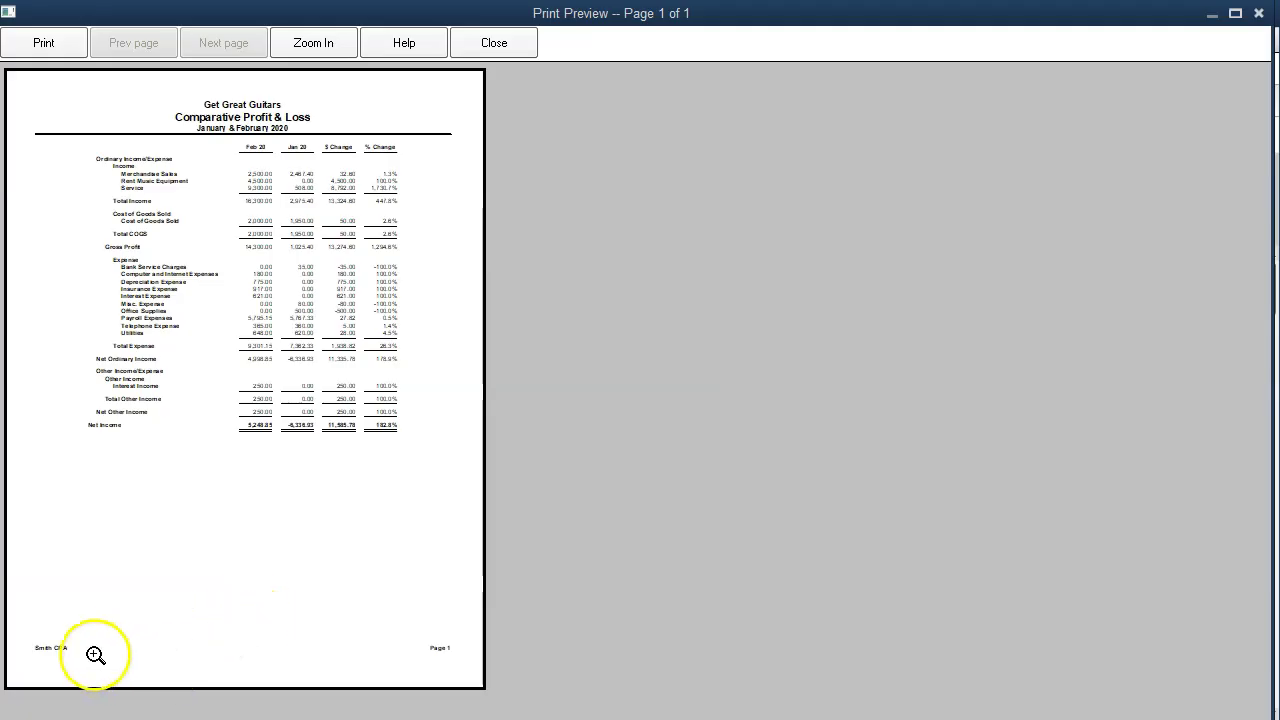
pyautogui.click(91, 651)
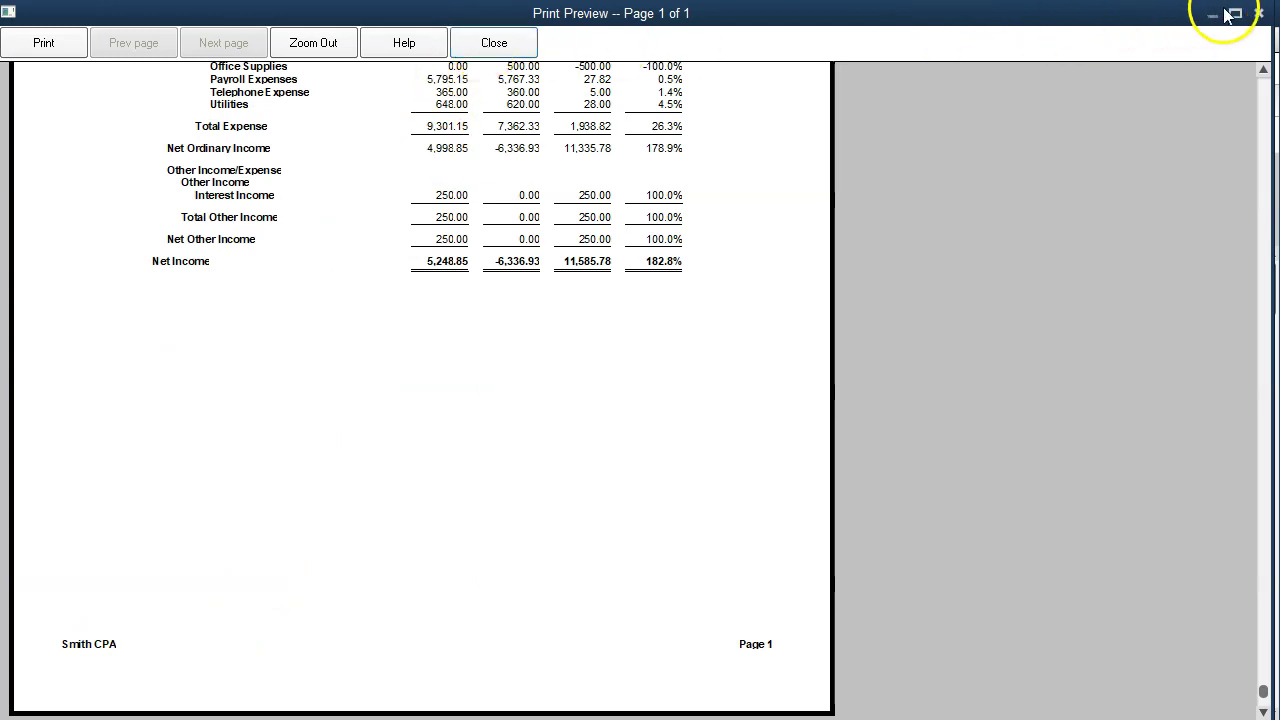
pyautogui.click(1255, 13)
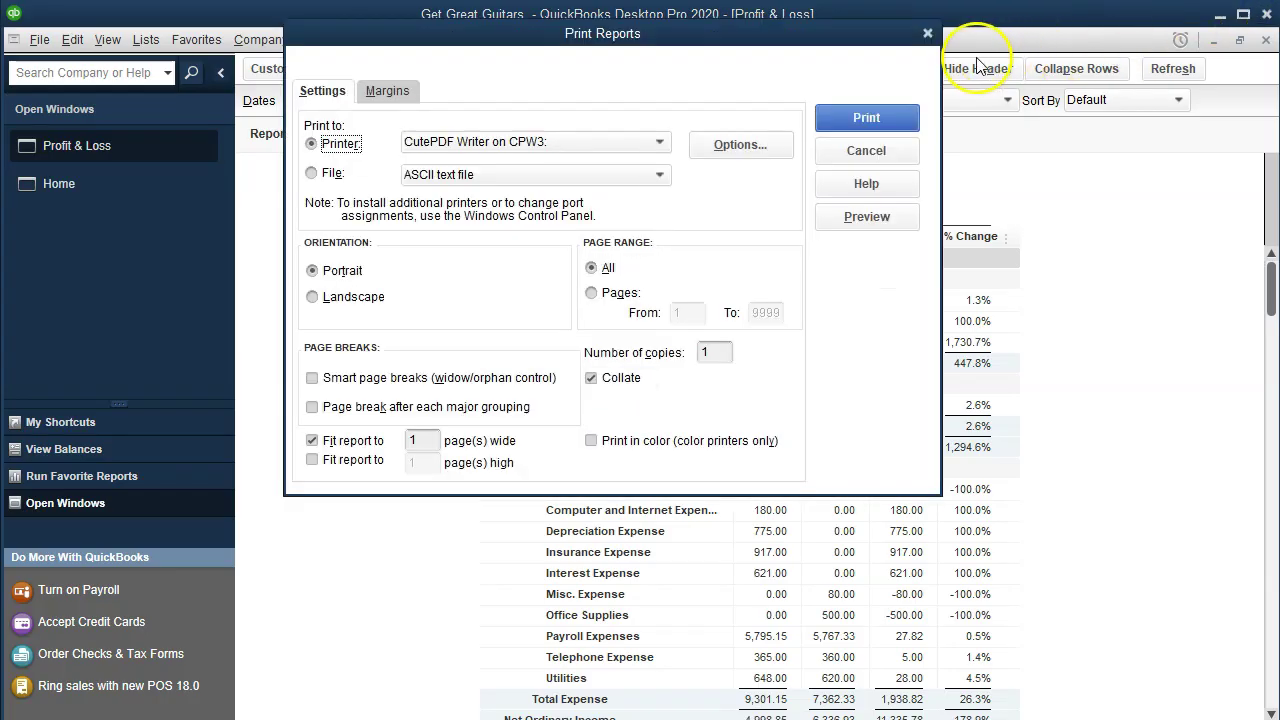
pyautogui.click(928, 36)
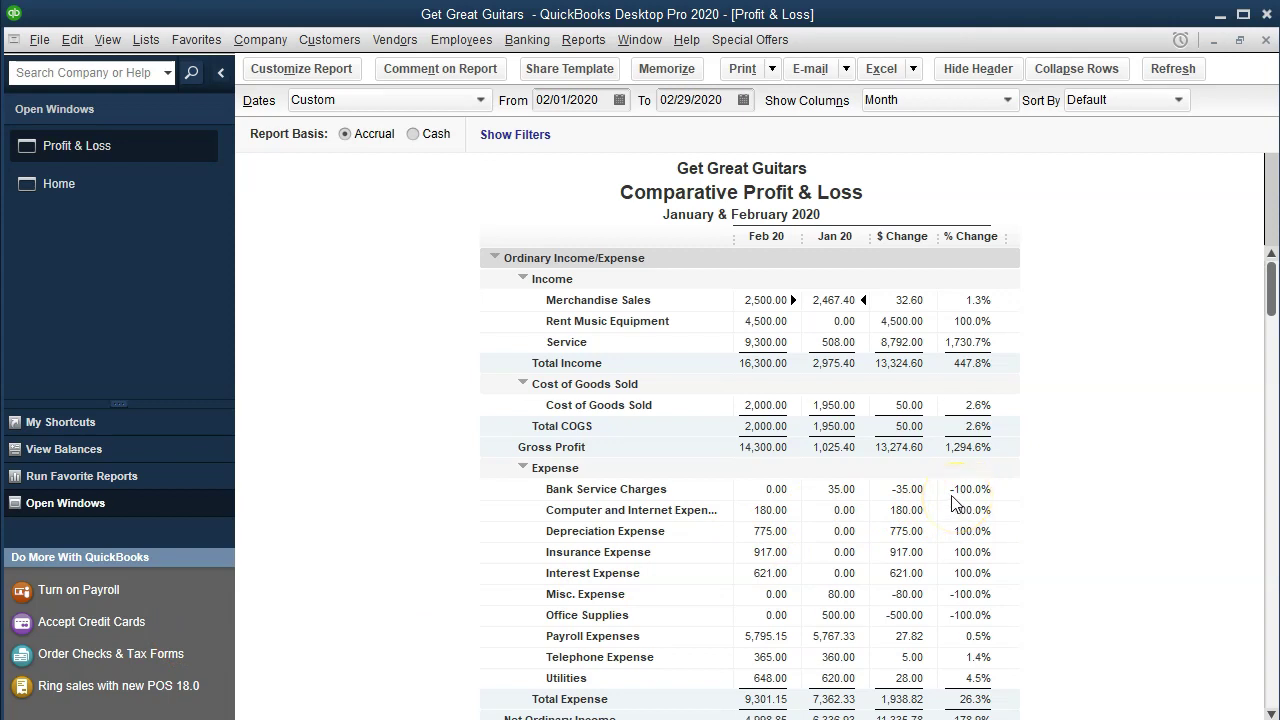
# - Format the report's negative numbers in parentheses and bright red, show all amounts without cents, and apply
pyautogui.click(316, 74)
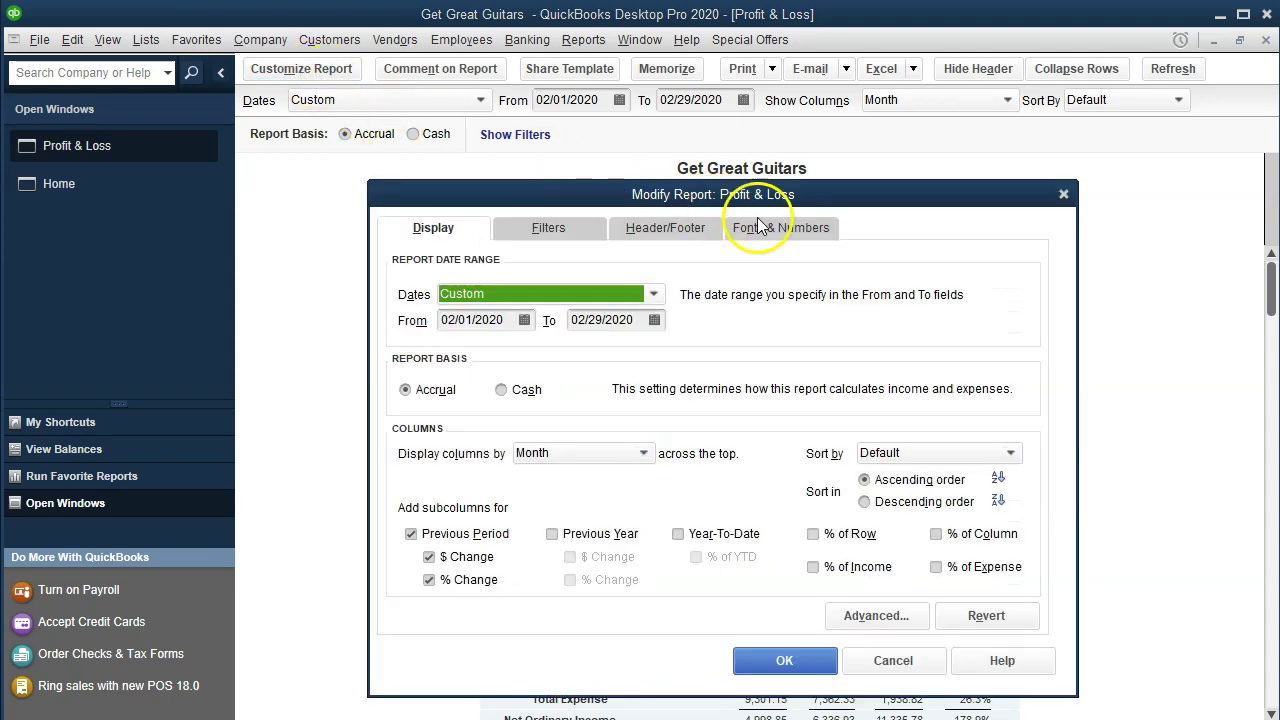
pyautogui.click(766, 230)
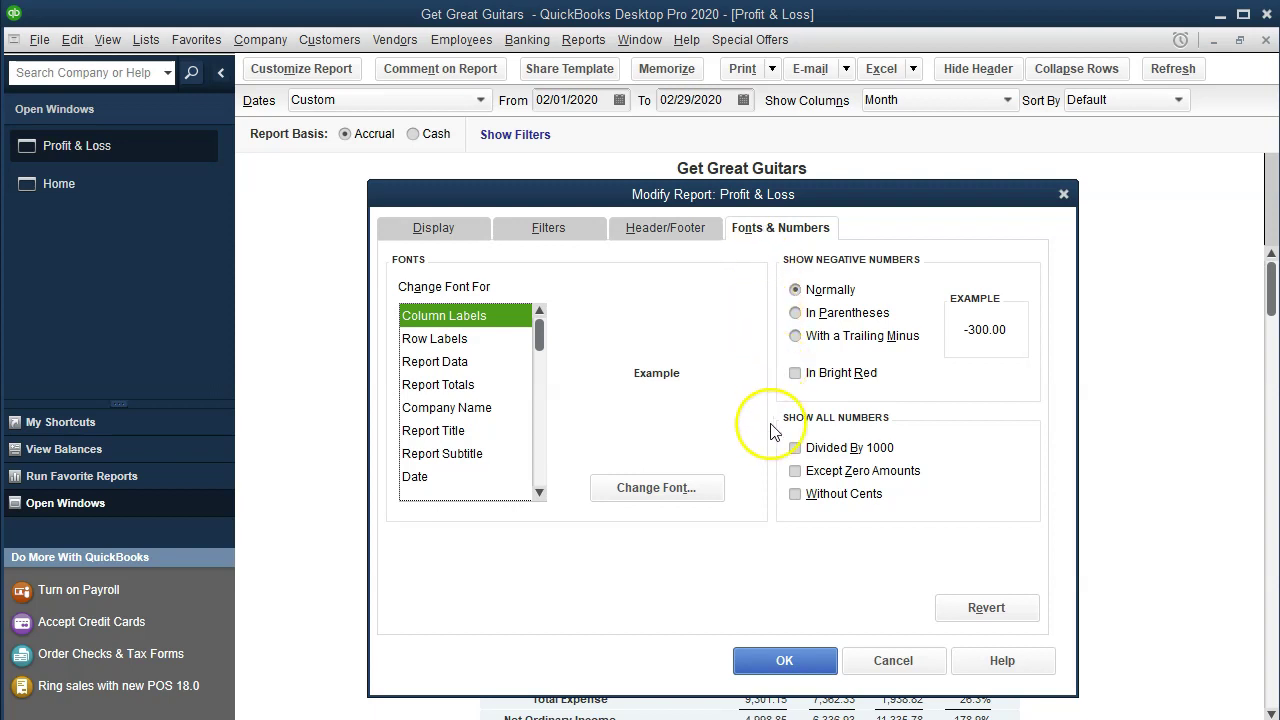
pyautogui.click(795, 313)
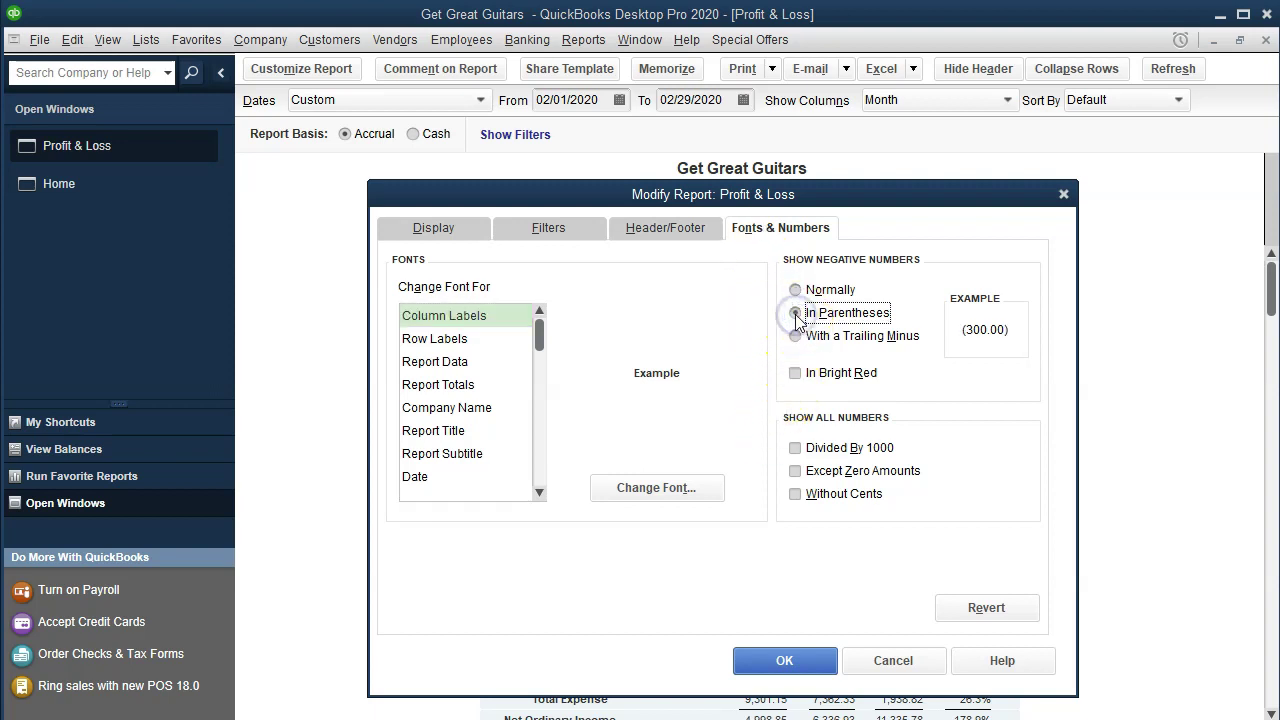
pyautogui.click(795, 375)
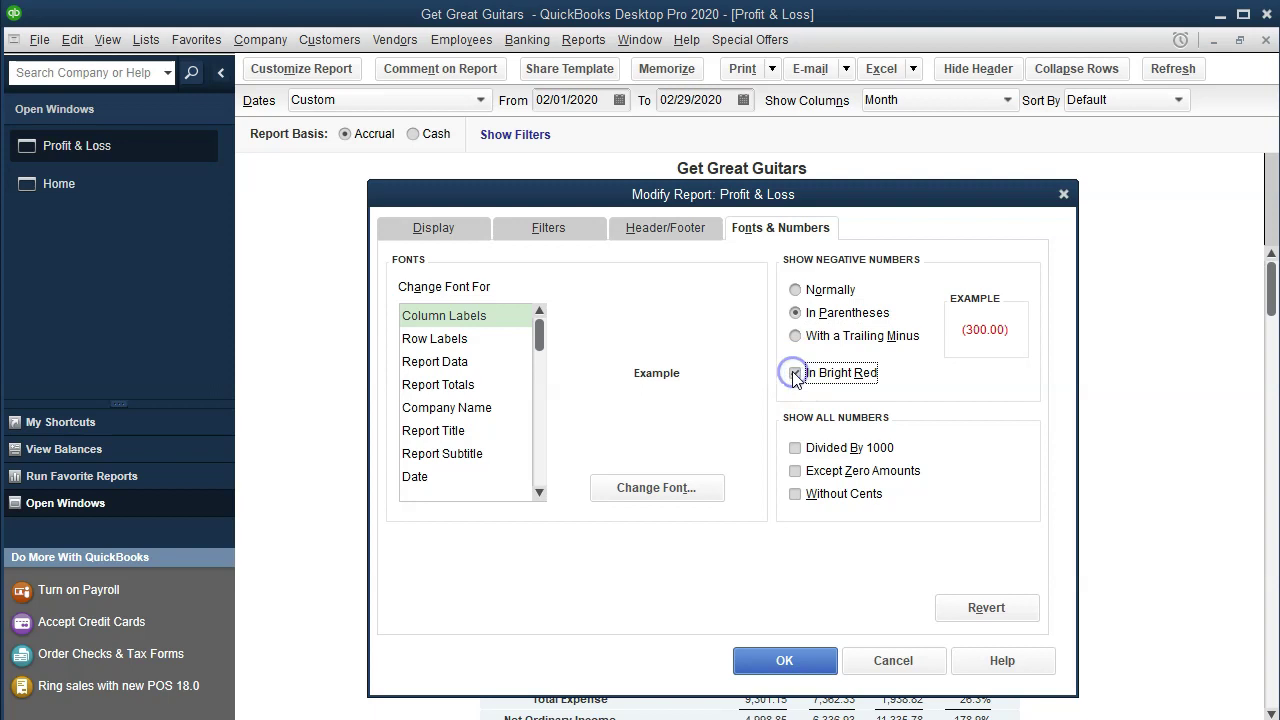
pyautogui.click(795, 494)
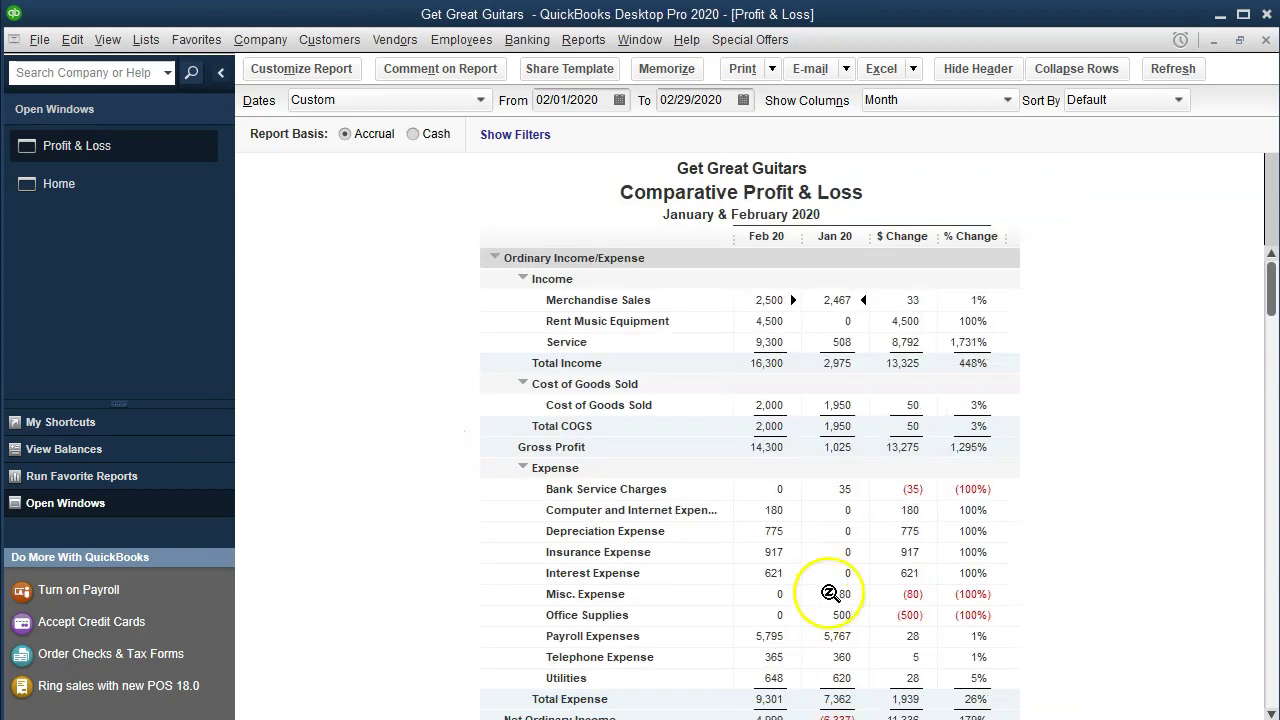
pyautogui.scroll(-3, 1008, 490)
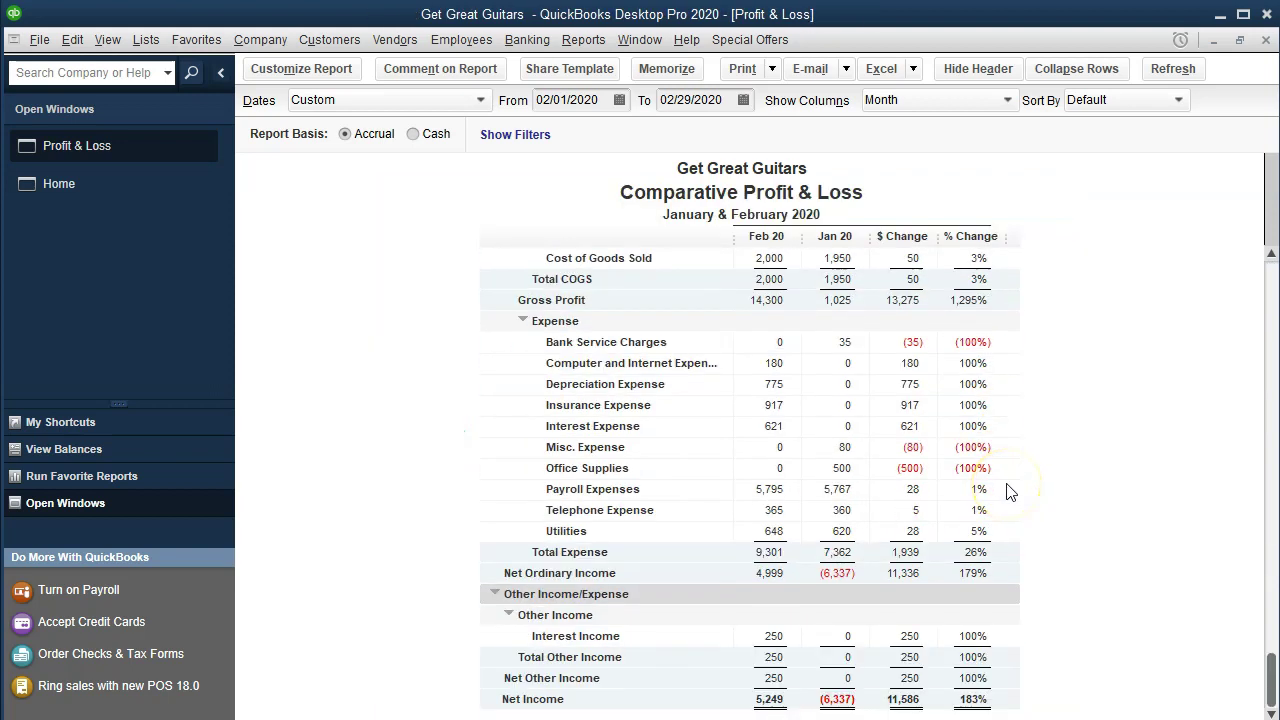
pyautogui.scroll(3, 1006, 488)
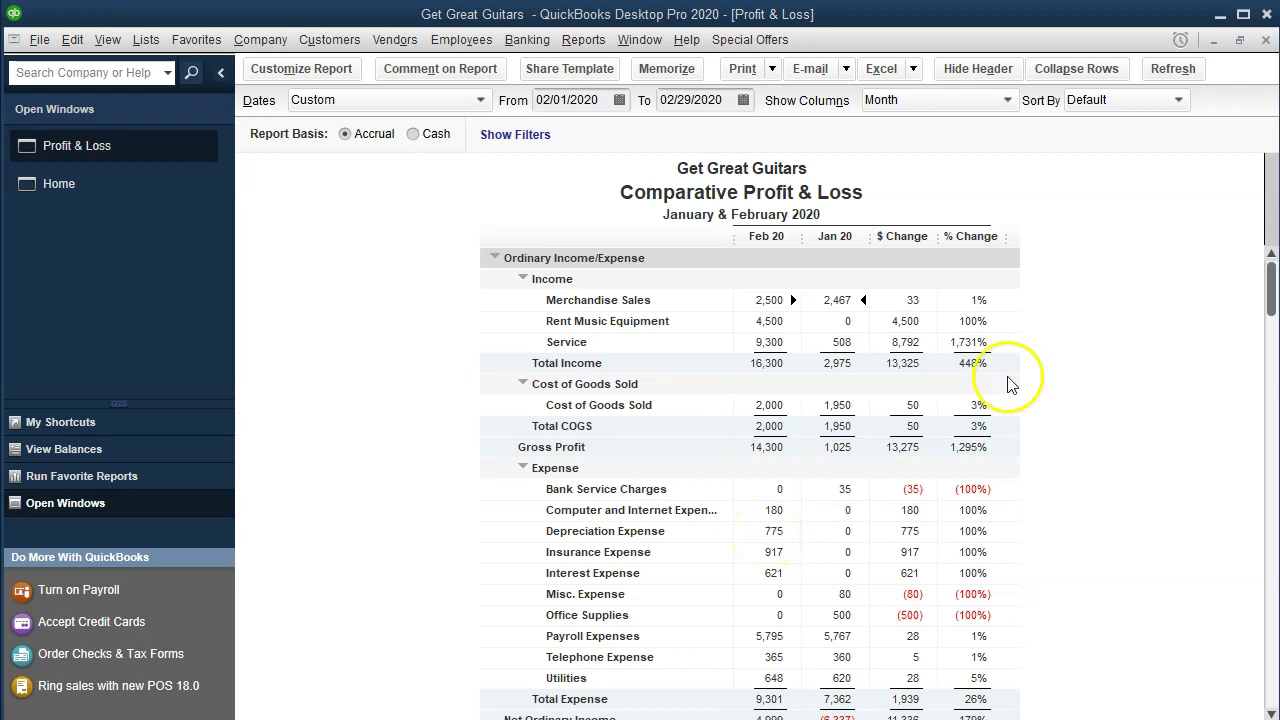
# - Sort the Comparative Profit & Loss report by Total in descending order
pyautogui.click(1180, 100)
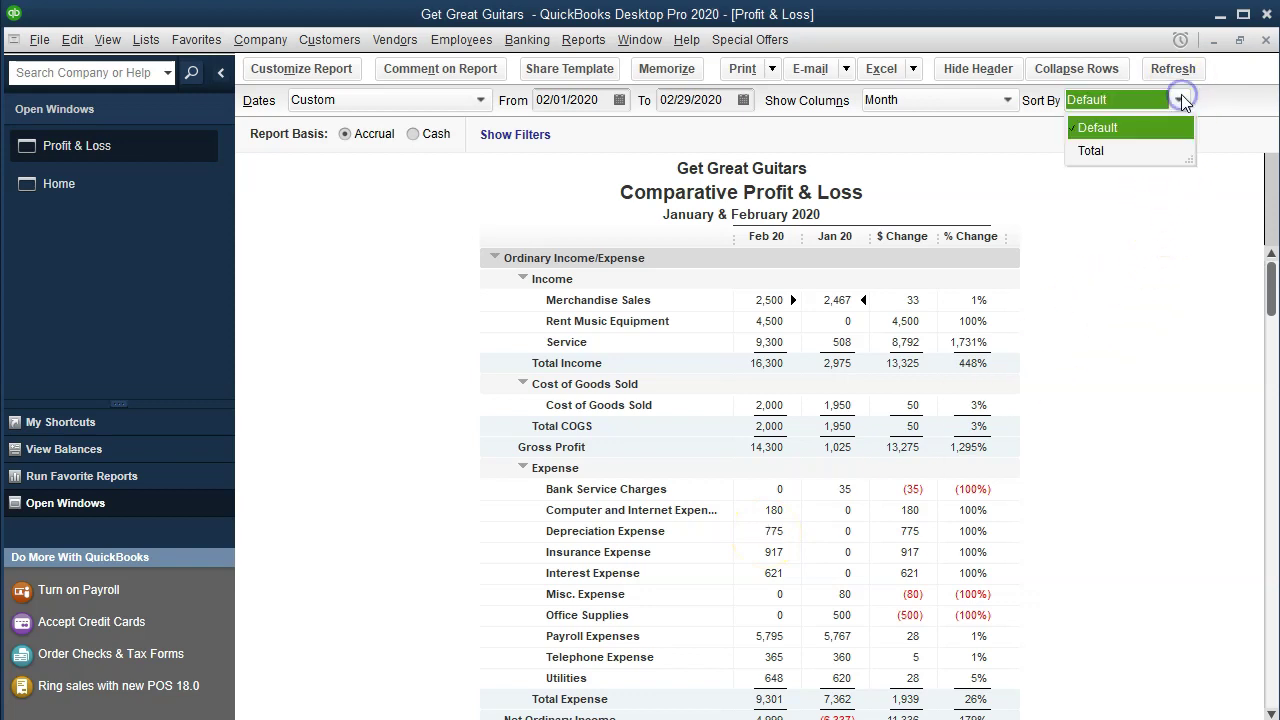
pyautogui.click(1118, 153)
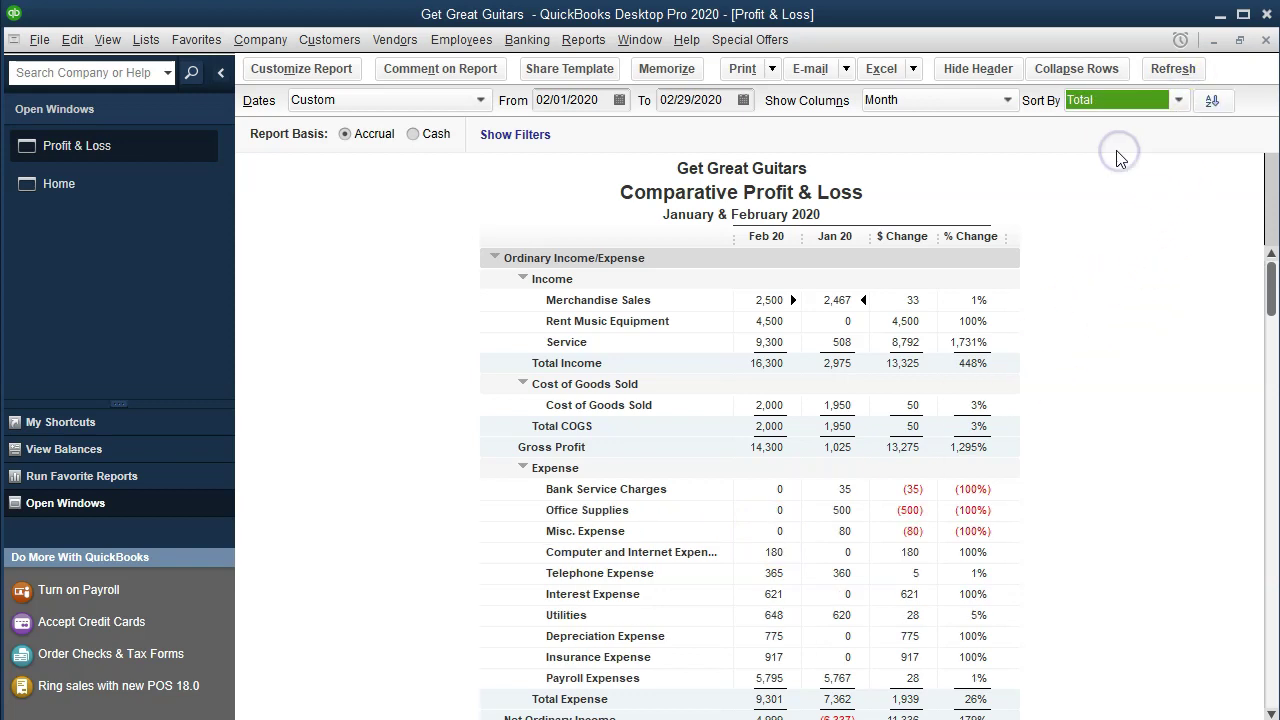
pyautogui.click(1213, 101)
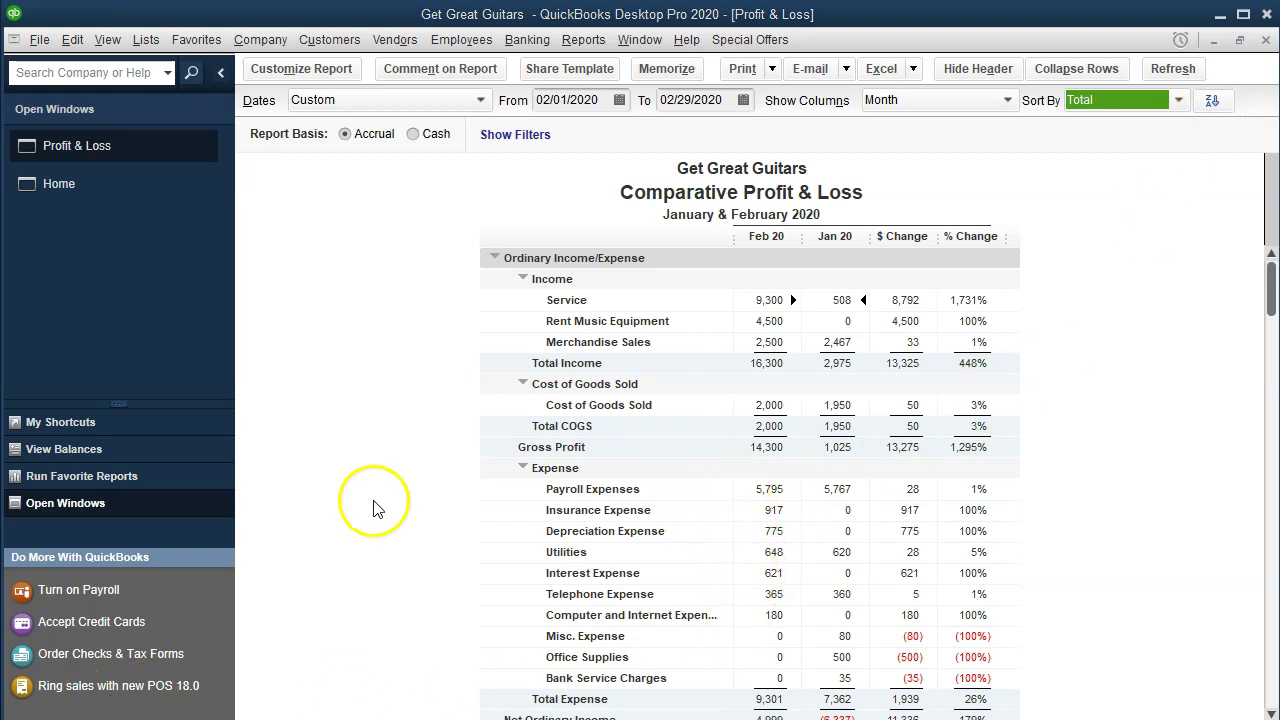
pyautogui.scroll(-3, 370, 500)
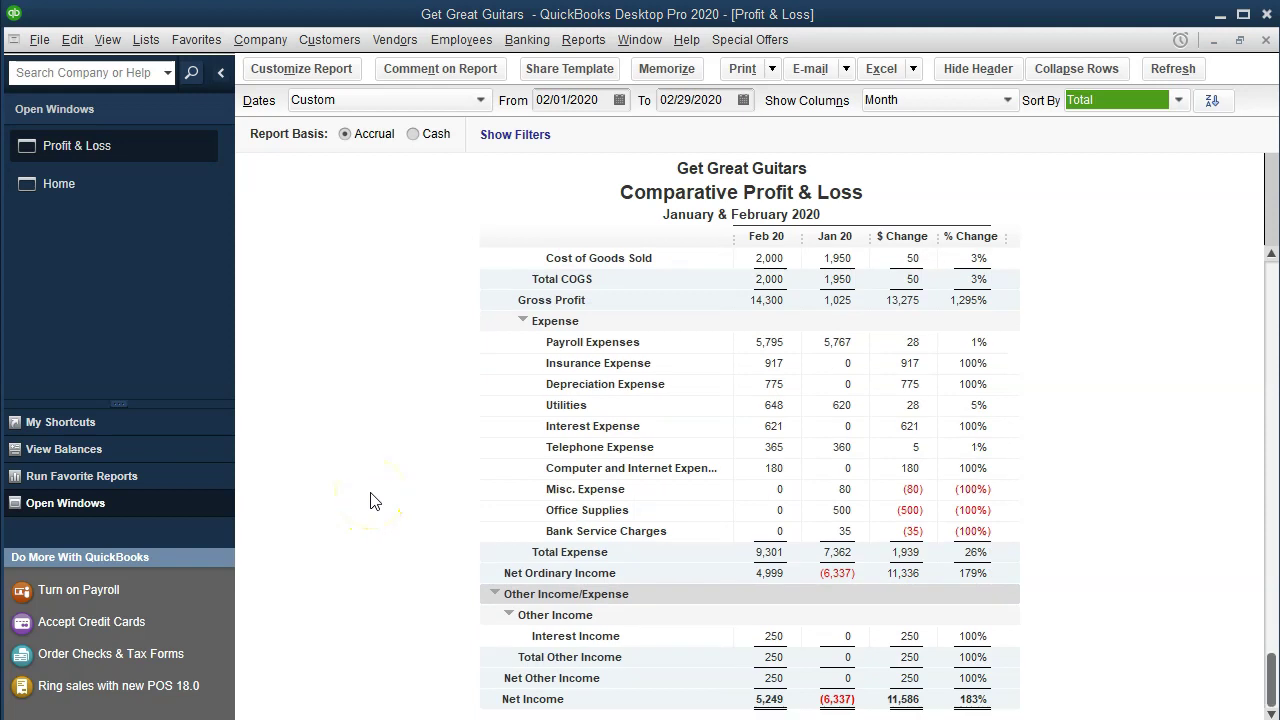
pyautogui.scroll(3, 370, 500)
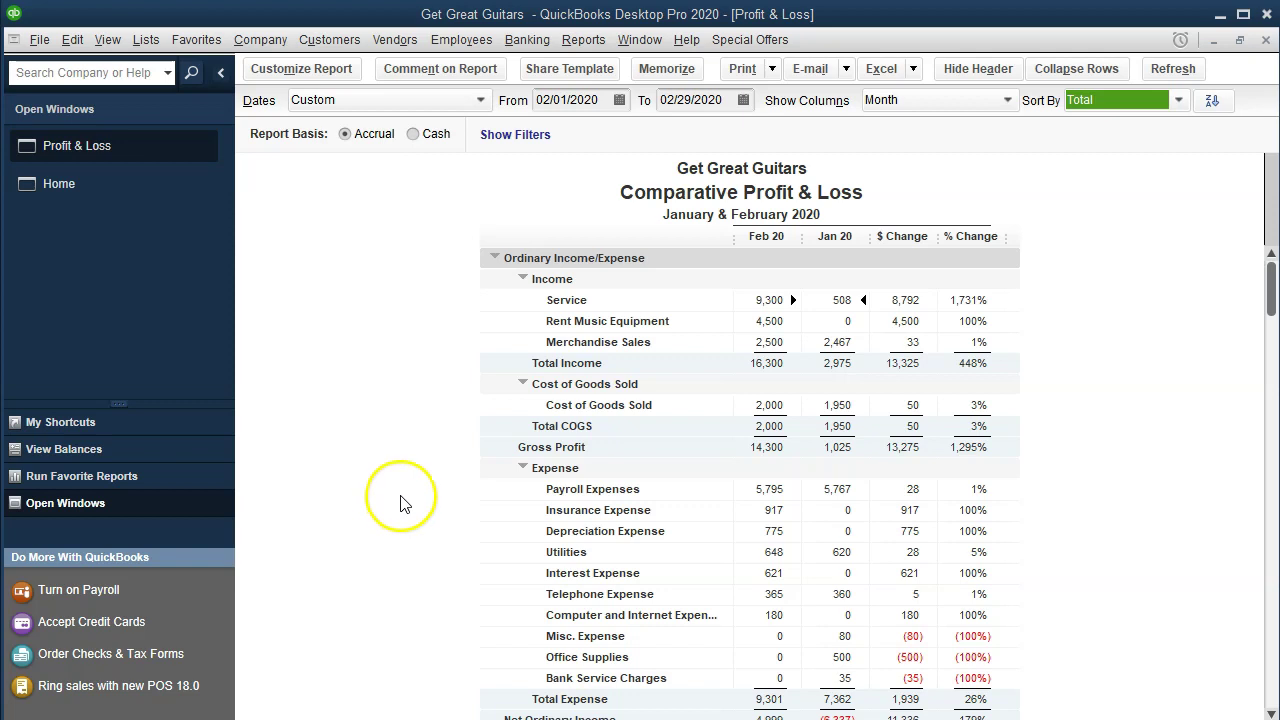
# - Memorize the report as Comparative Profit & Loss in the My Reports group
pyautogui.click(667, 72)
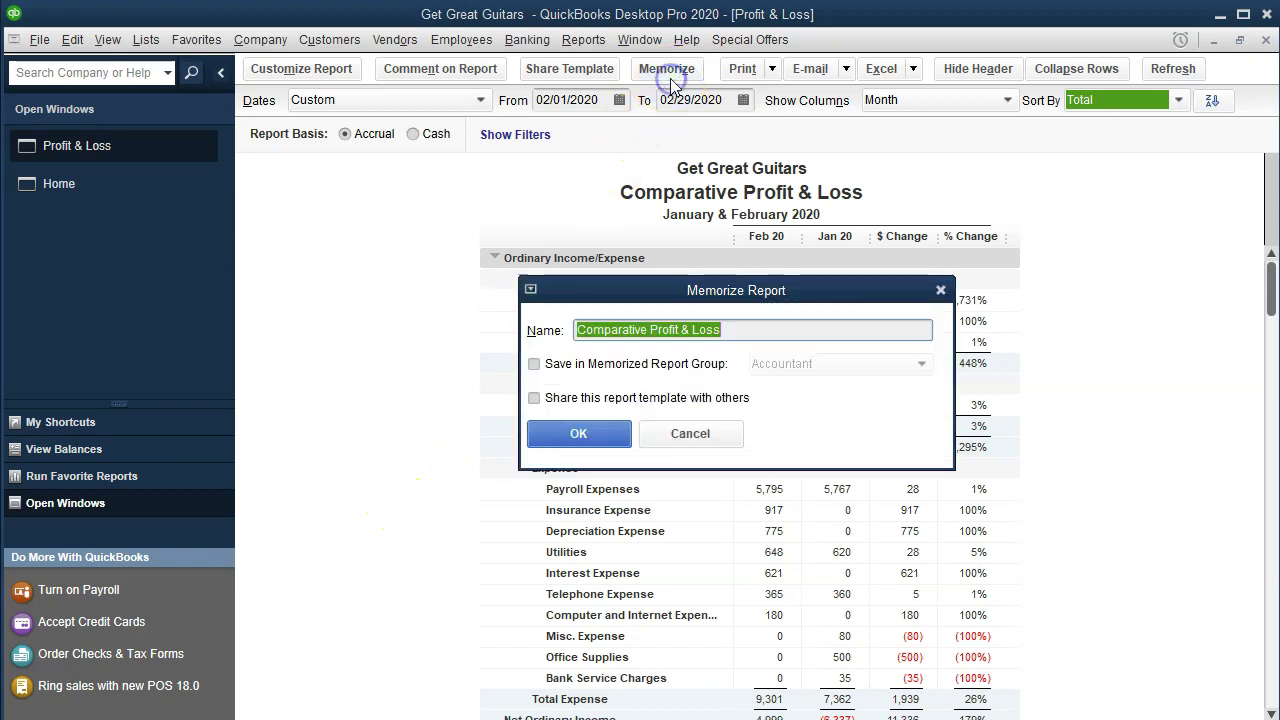
pyautogui.moveTo(641, 295); pyautogui.dragTo(414, 396)
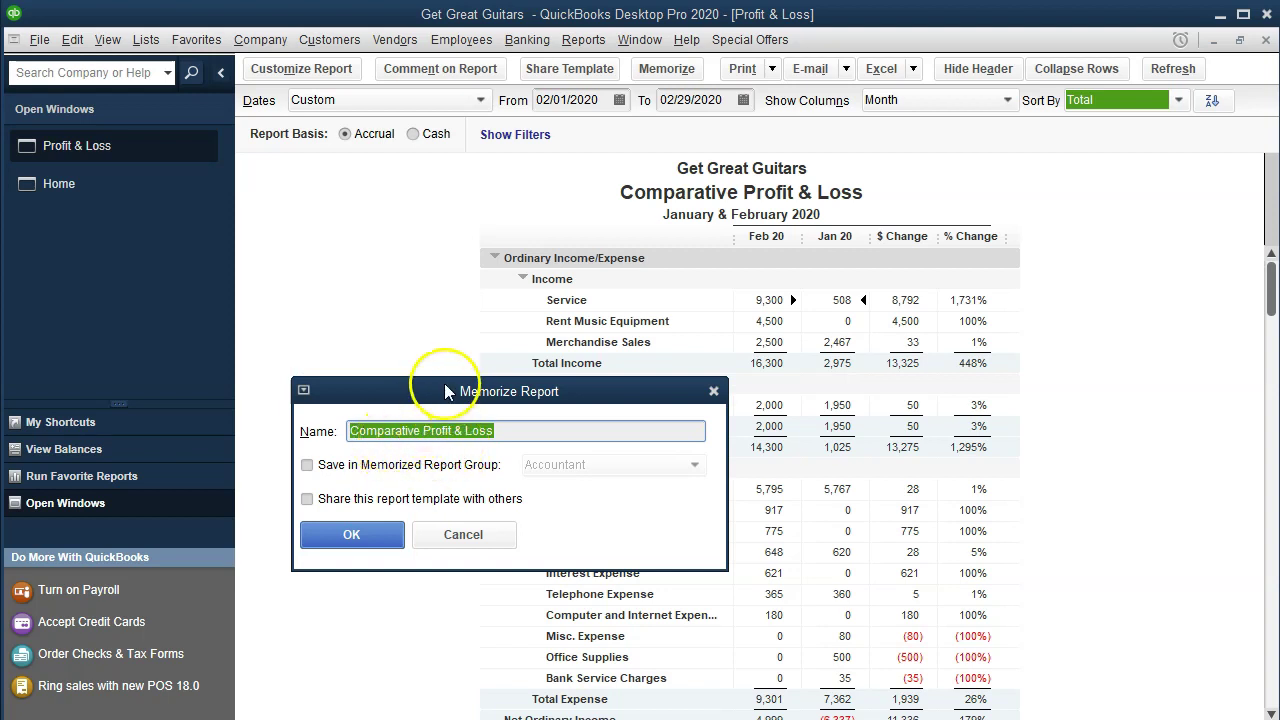
pyautogui.click(308, 466)
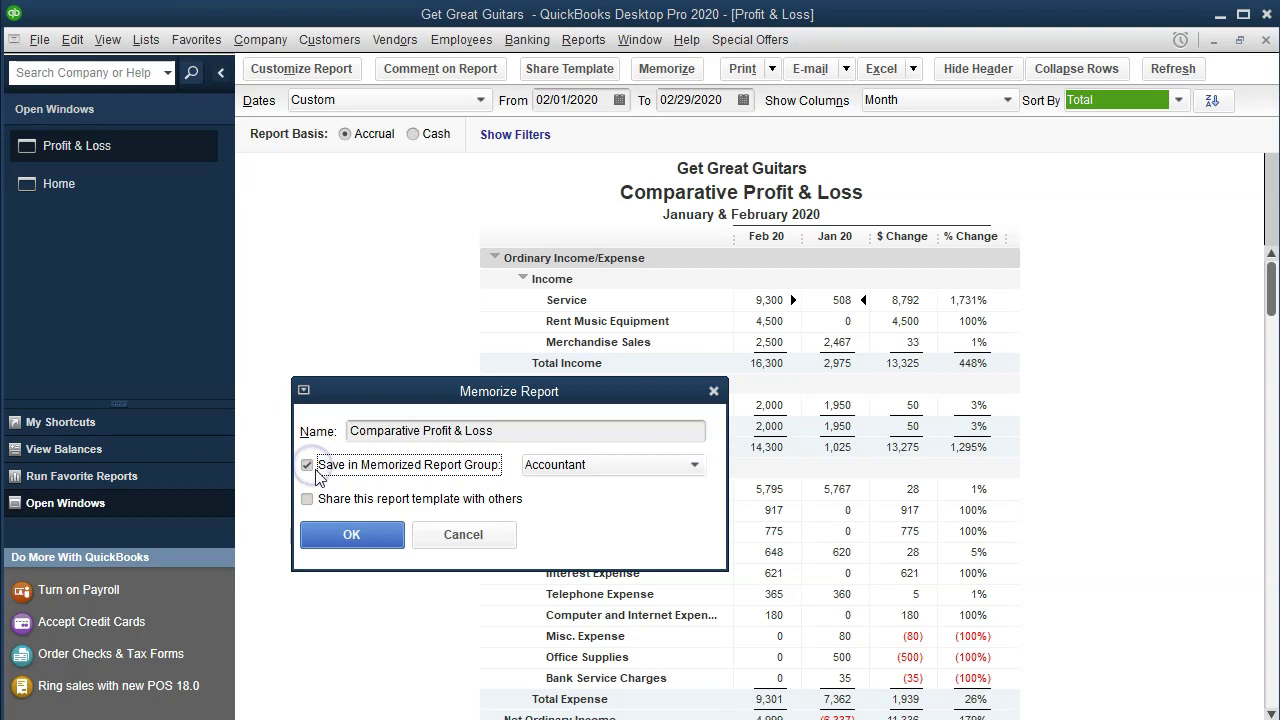
pyautogui.click(664, 468)
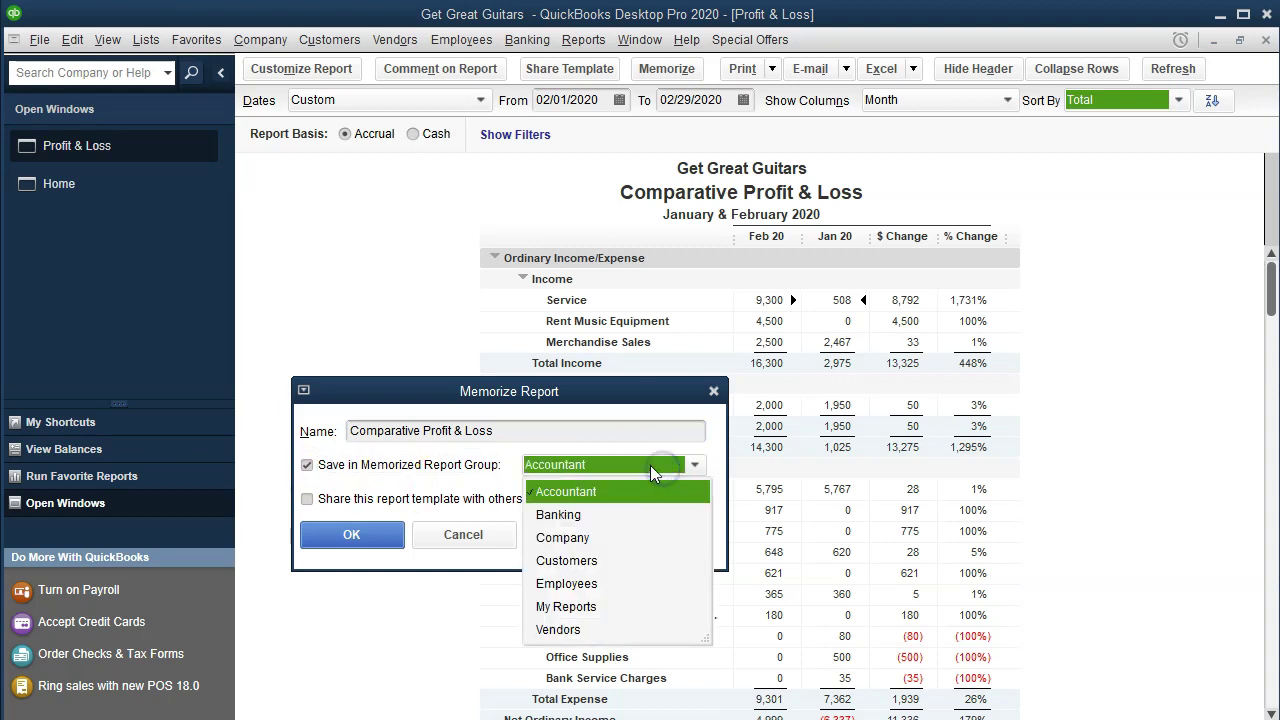
pyautogui.click(568, 607)
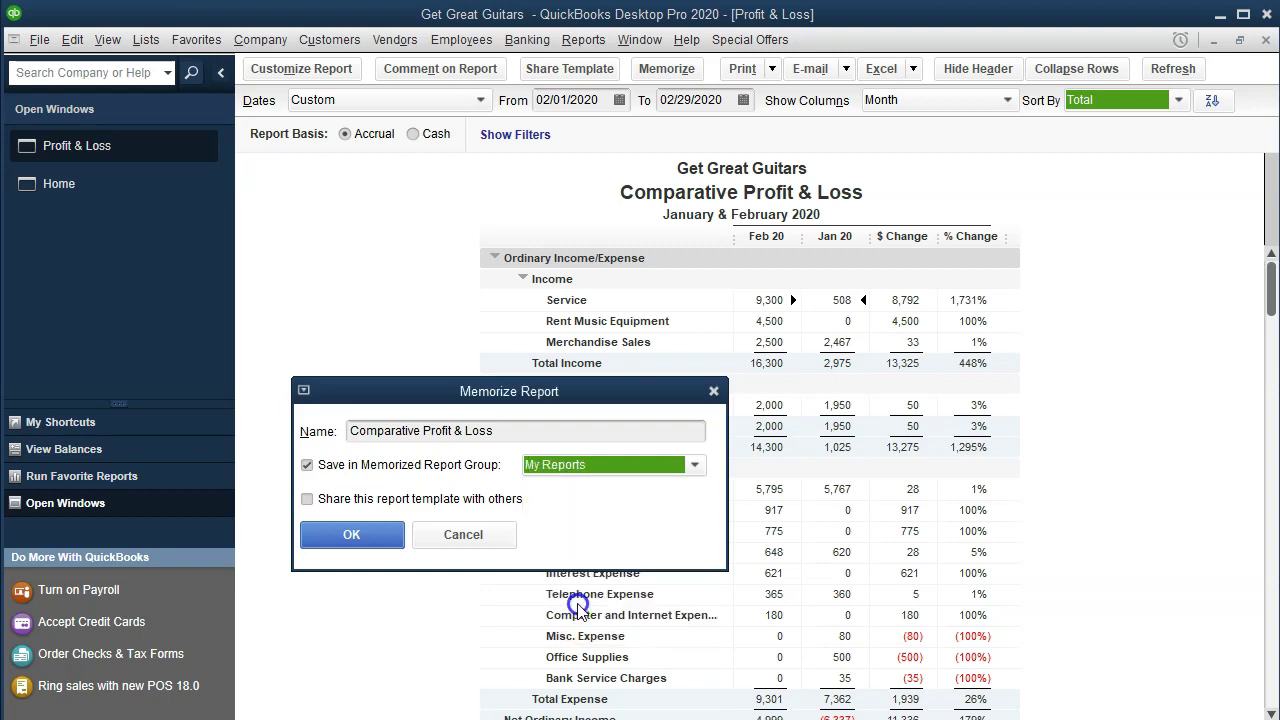
pyautogui.click(388, 538)
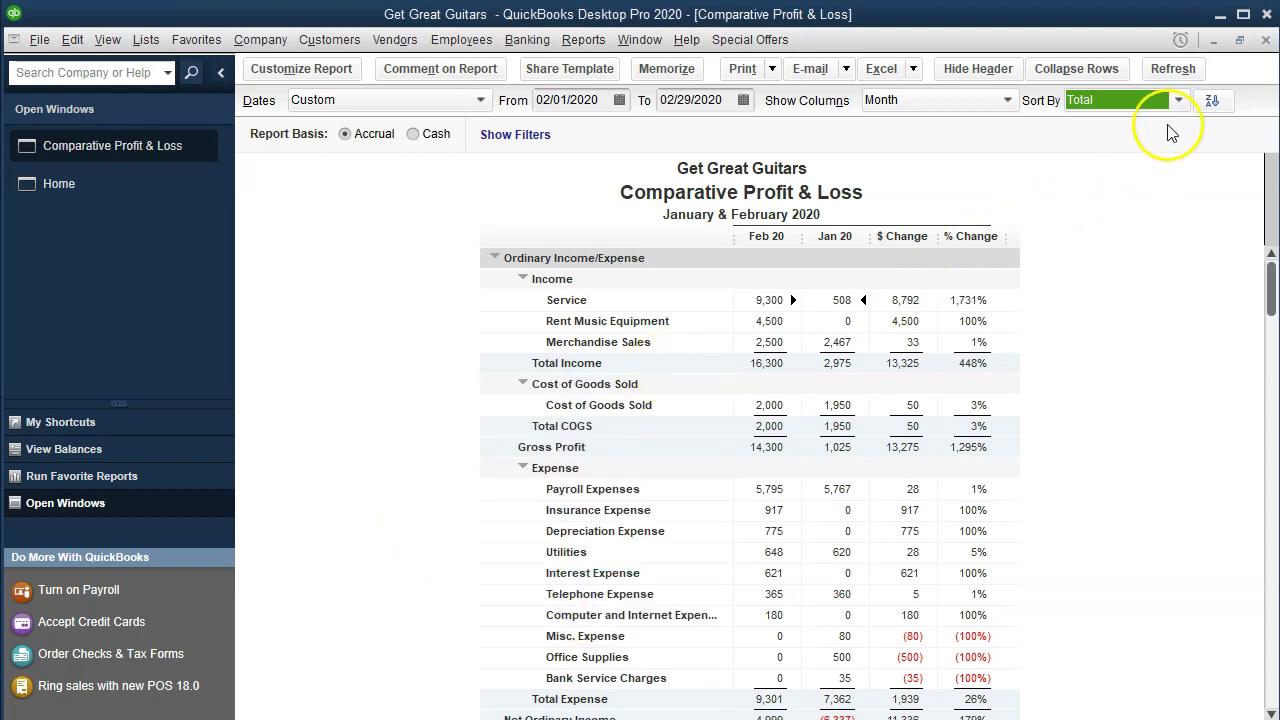
# - Close the report and reopen the memorized Comparative Profit & Loss report from the My Reports group
pyautogui.click(1267, 40)
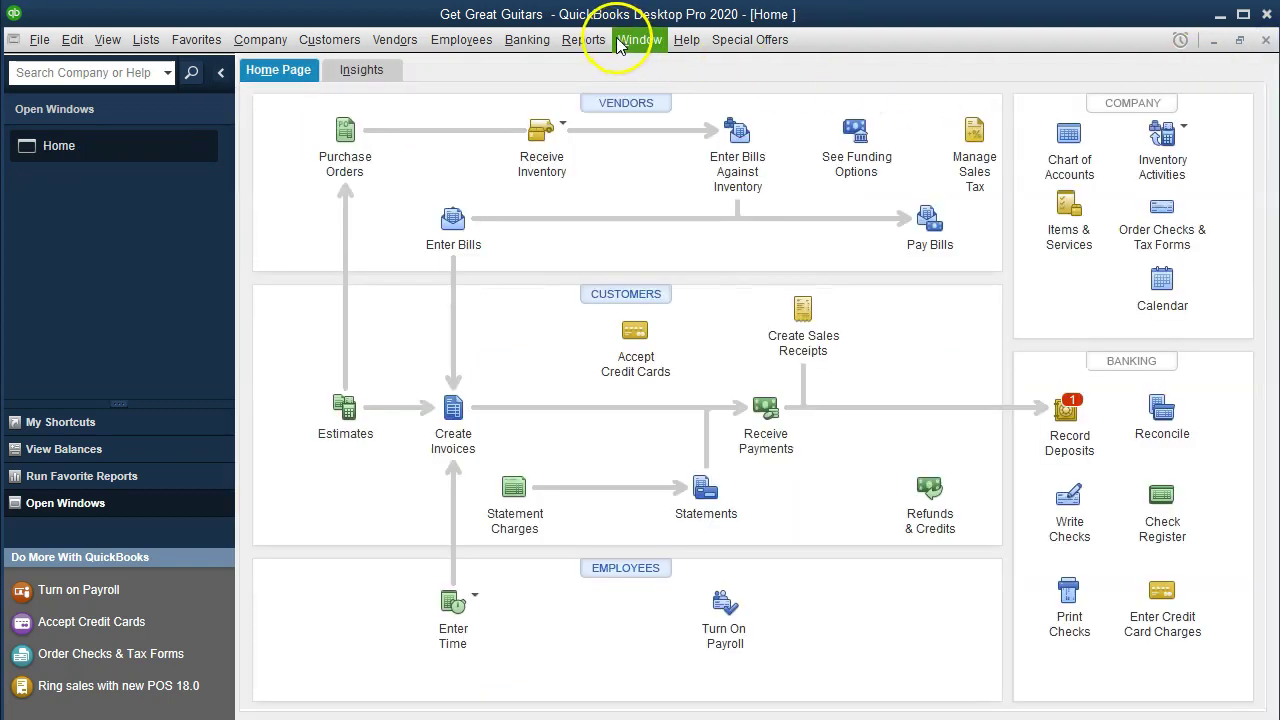
pyautogui.click(597, 45)
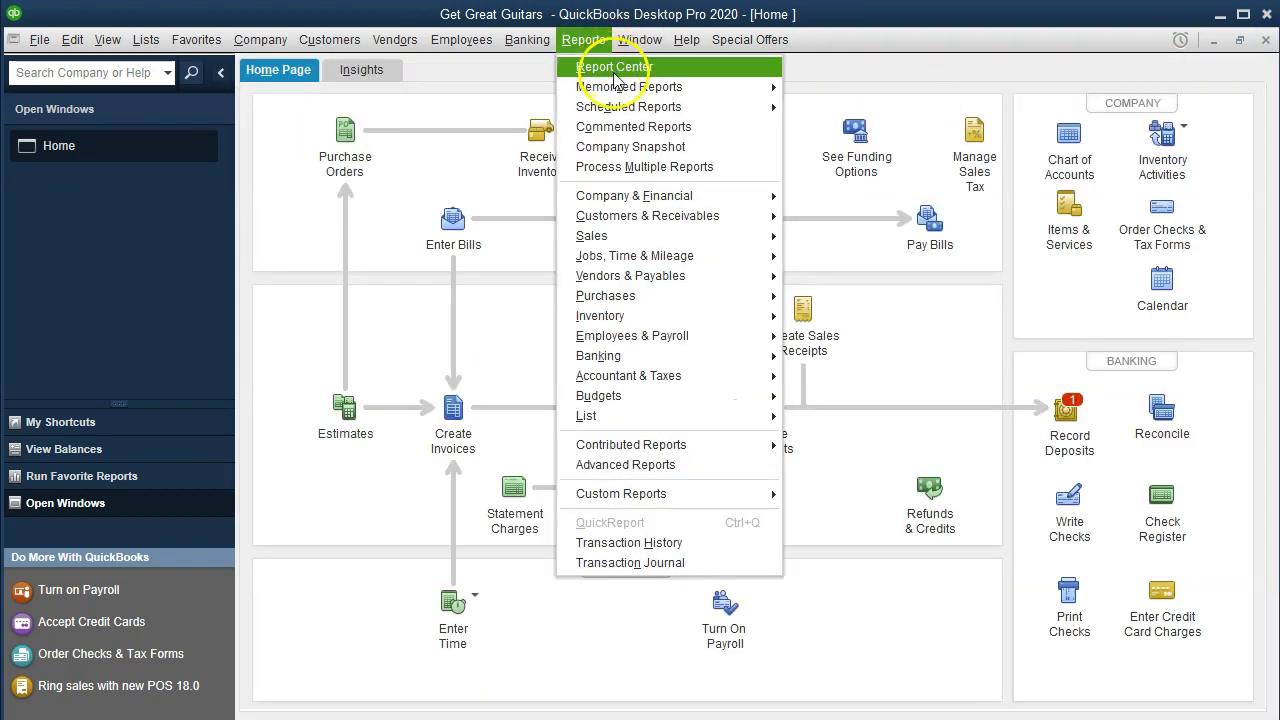
pyautogui.moveTo(692, 88)
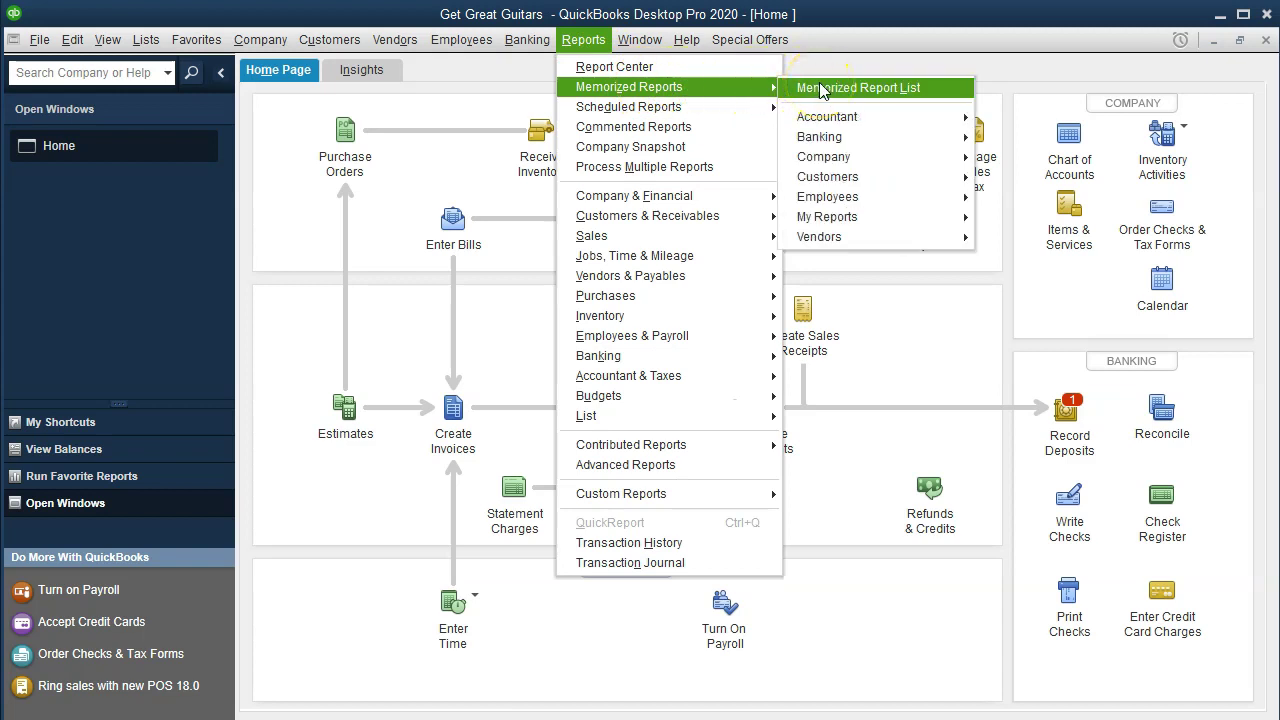
pyautogui.moveTo(900, 218)
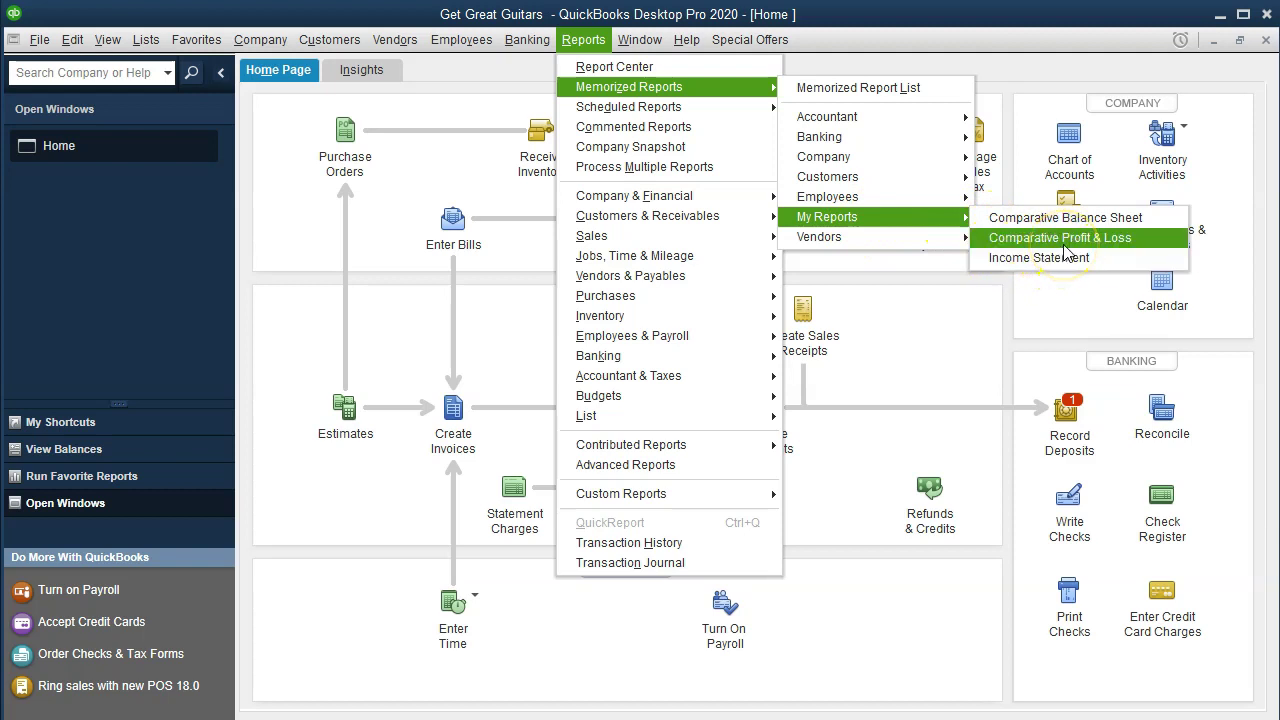
pyautogui.click(1148, 240)
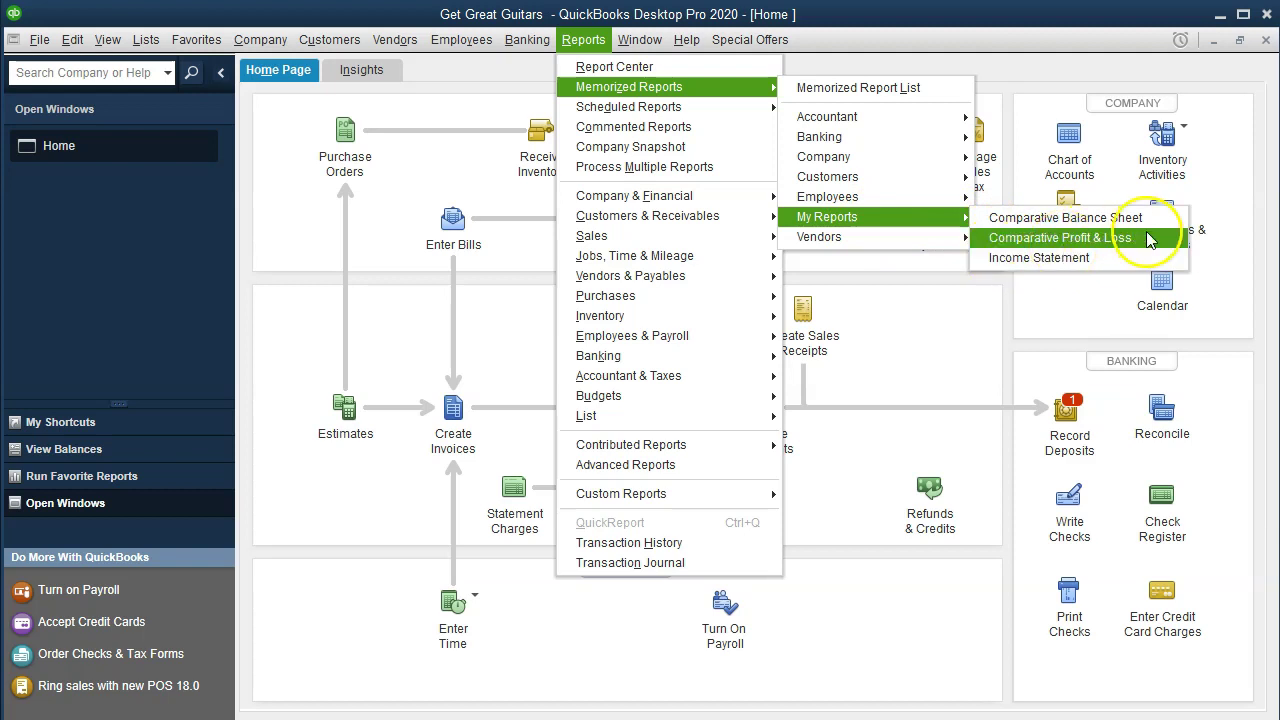
pyautogui.click(1148, 240)
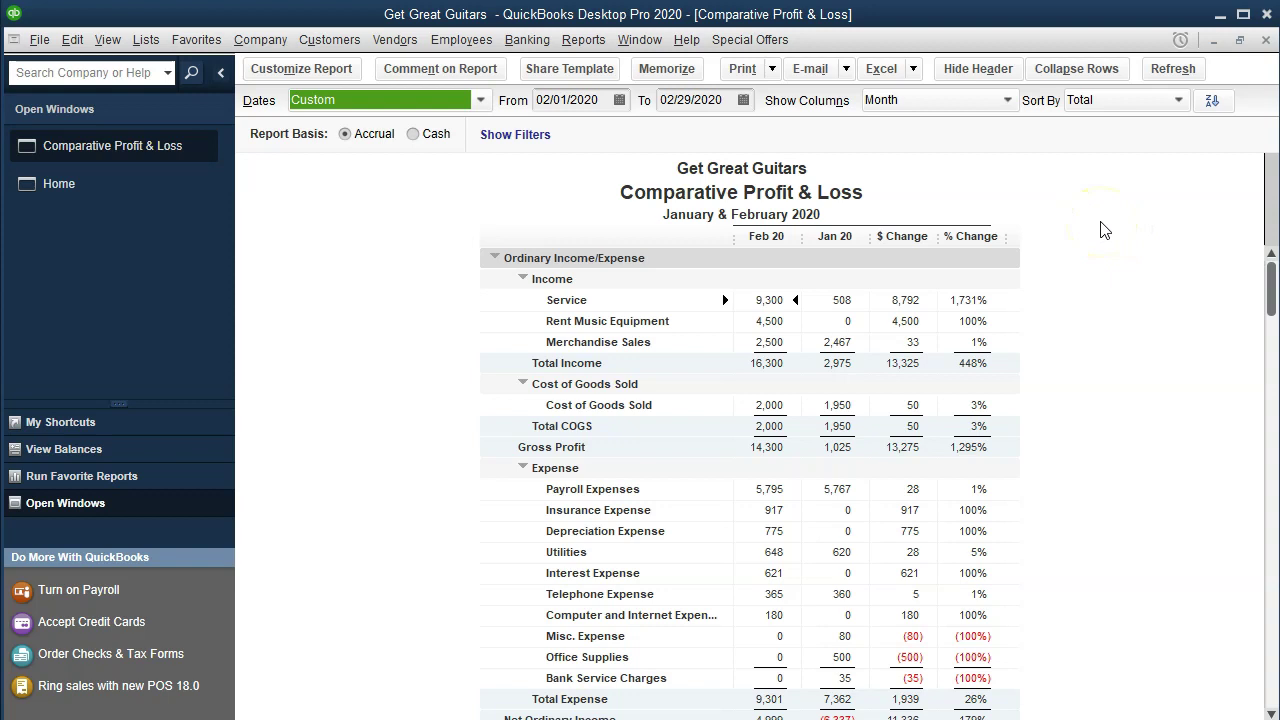
# - Save the report as a PDF named Comp P&L 2020 in the Financial Reports 2020 folder
pyautogui.click(772, 72)
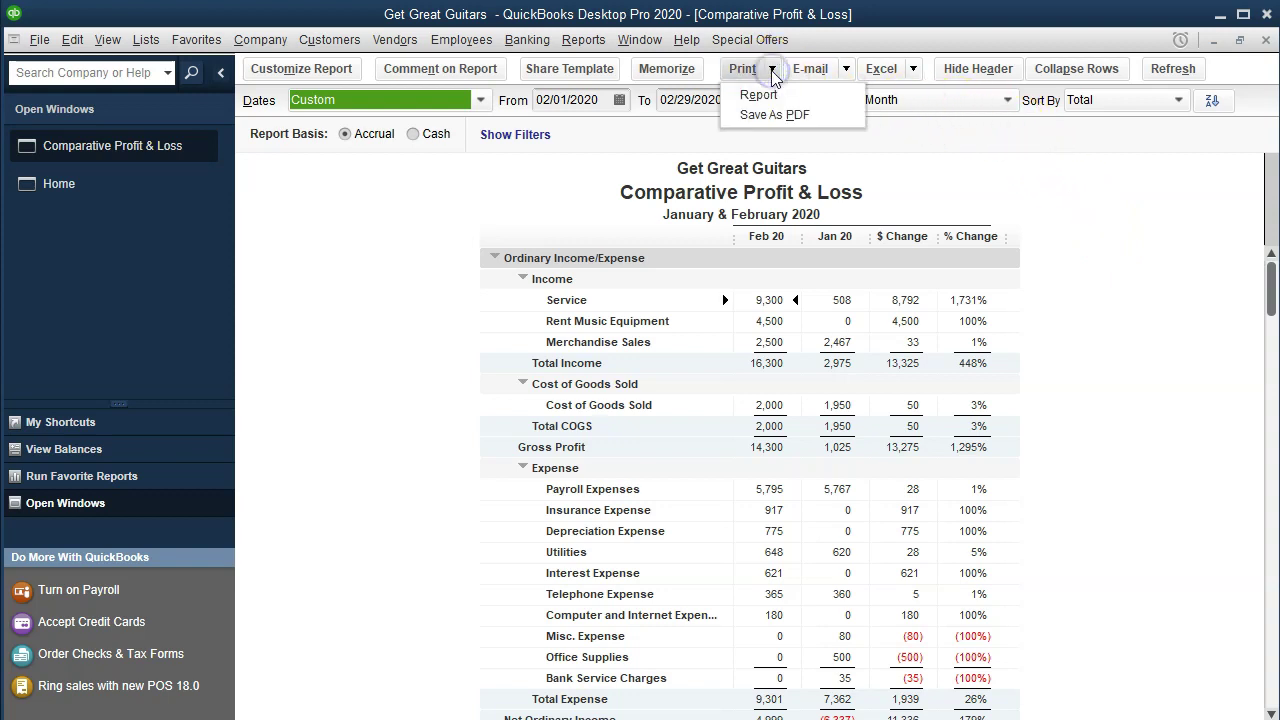
pyautogui.click(825, 117)
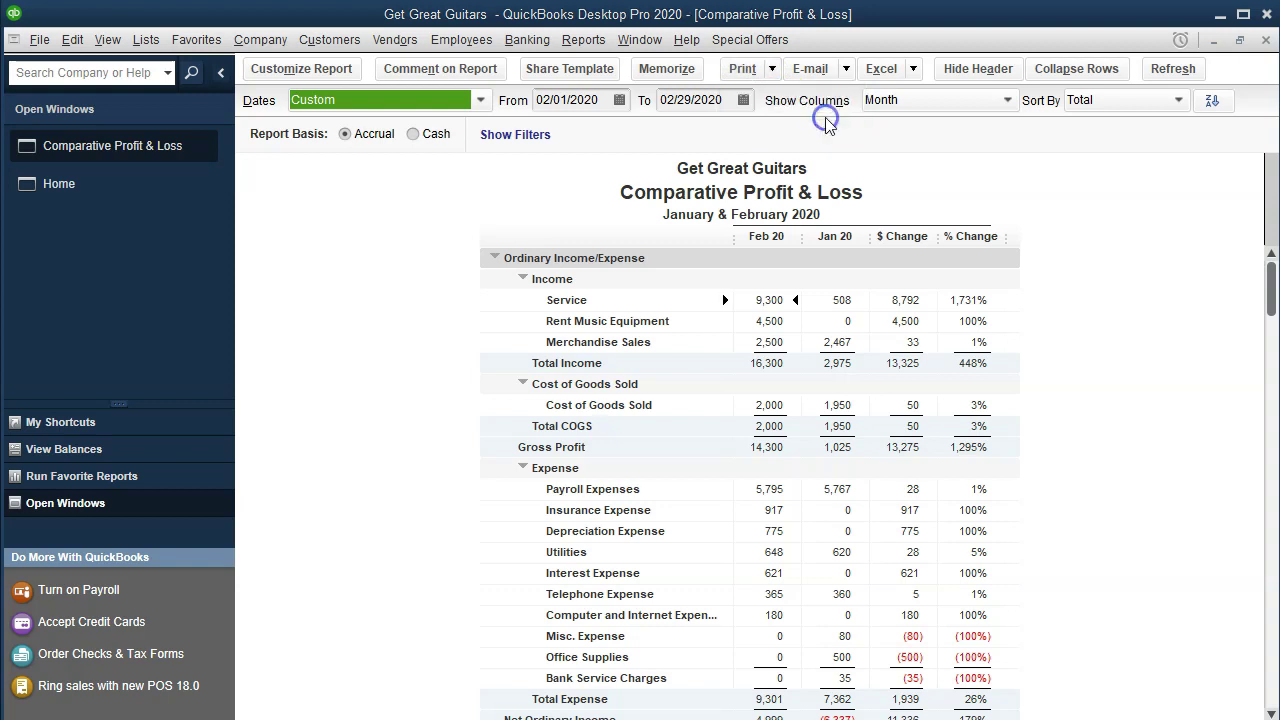
pyautogui.moveTo(372, 70); pyautogui.dragTo(852, 247)
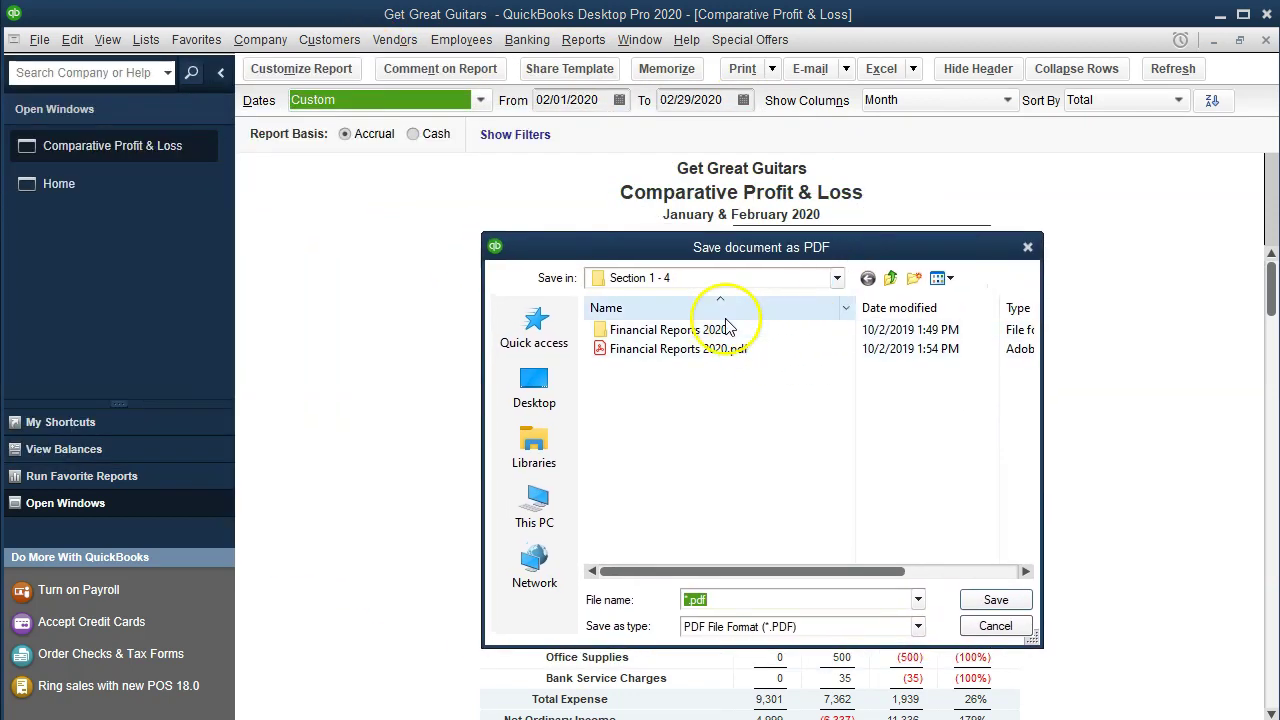
pyautogui.doubleClick(668, 331)
pyautogui.click(688, 600)
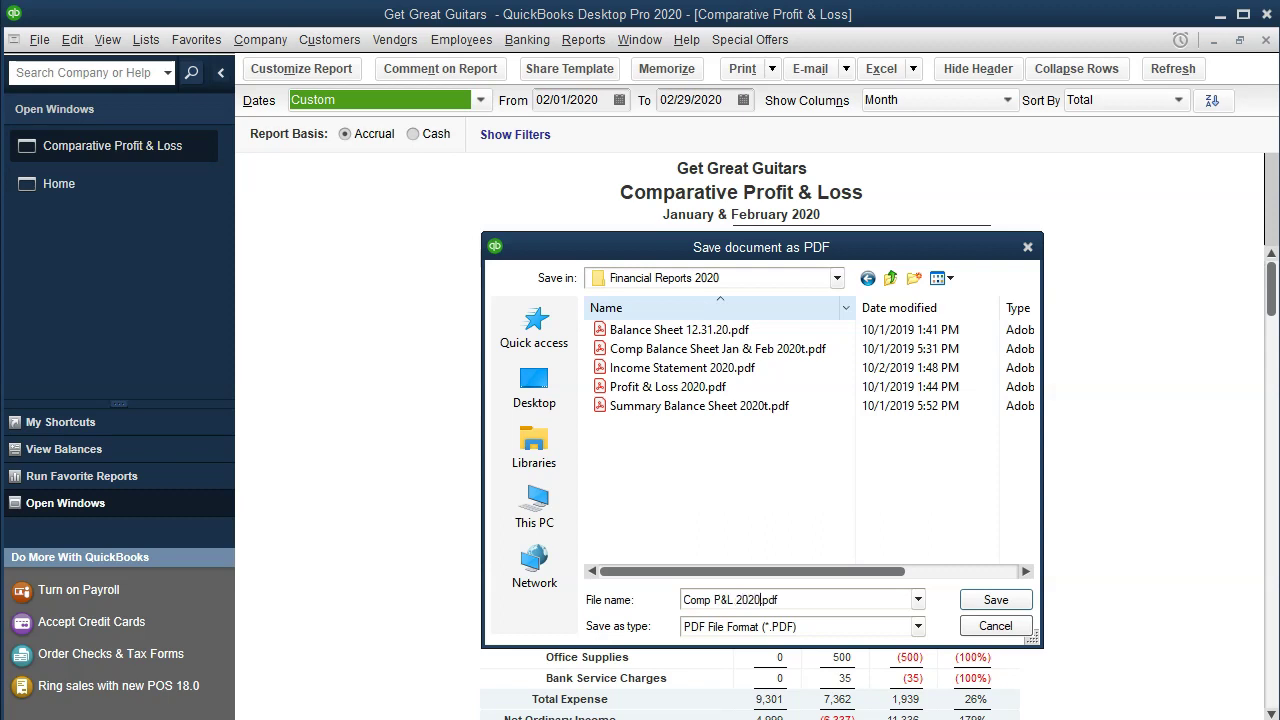
pyautogui.click(983, 601)
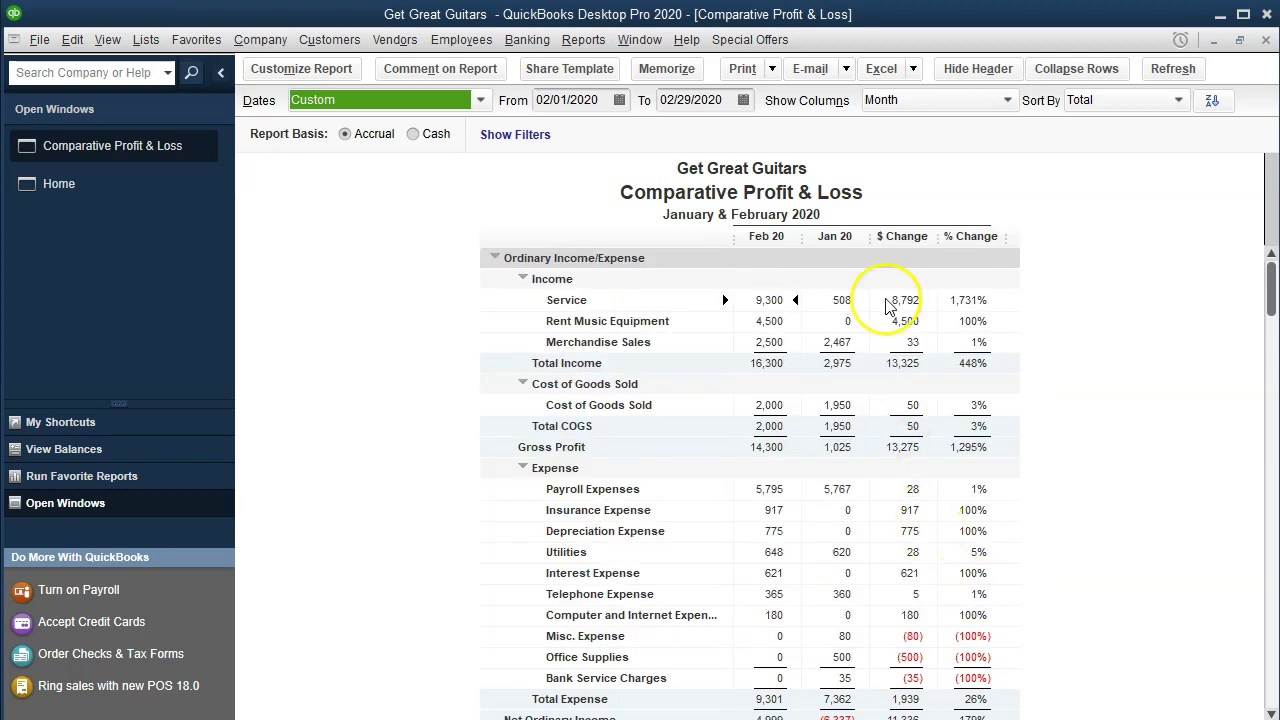
# - Export the report to Excel as a new worksheet in the existing workbook Financial Reports 2020.xlsx
pyautogui.click(913, 69)
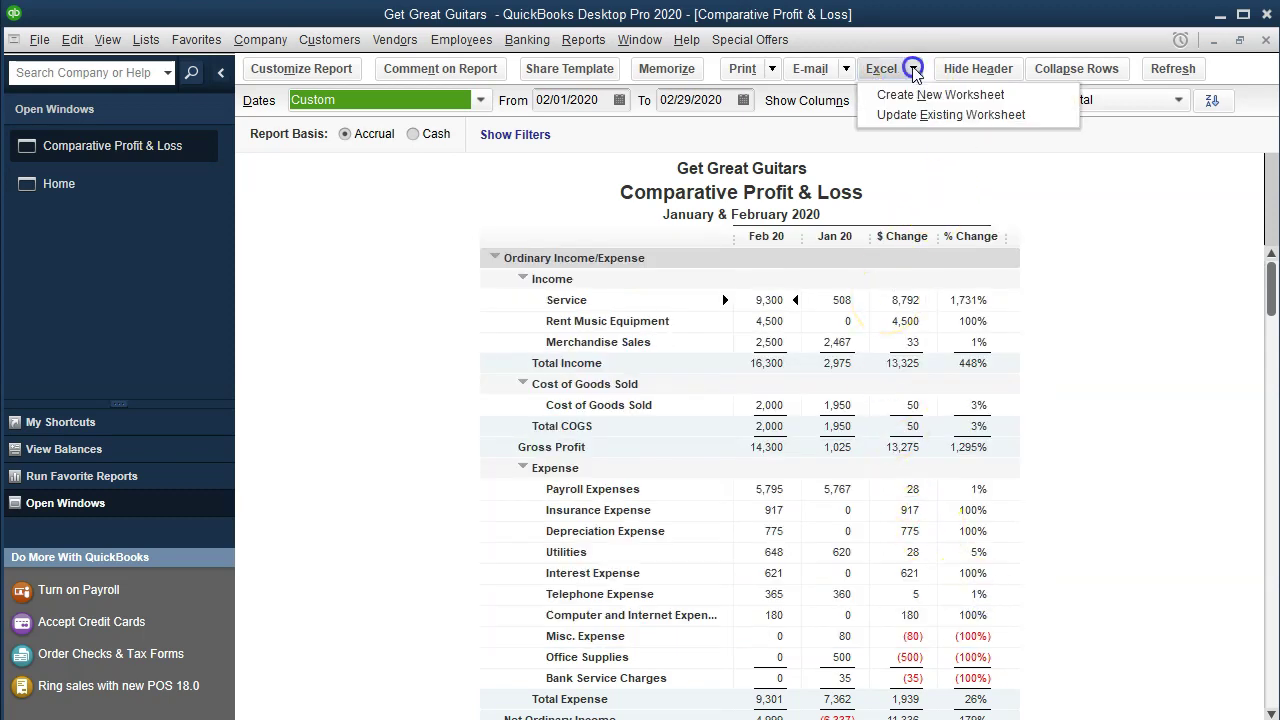
pyautogui.click(1023, 94)
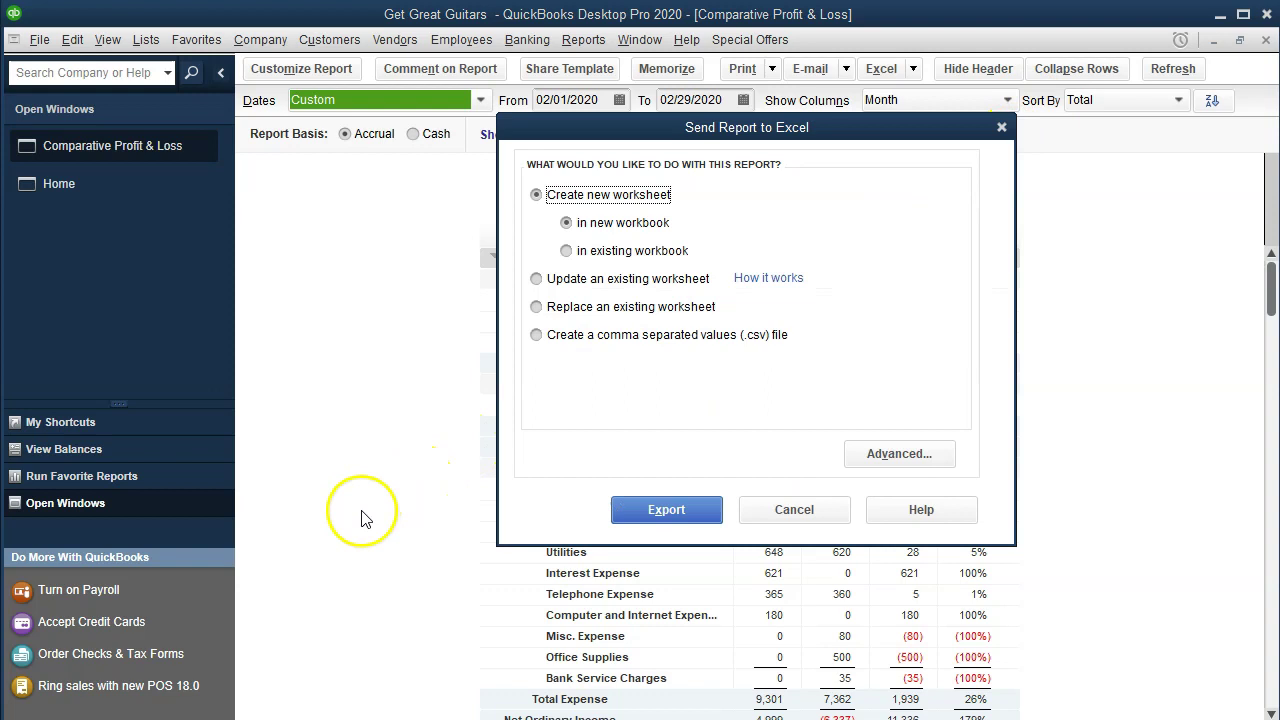
pyautogui.click(610, 253)
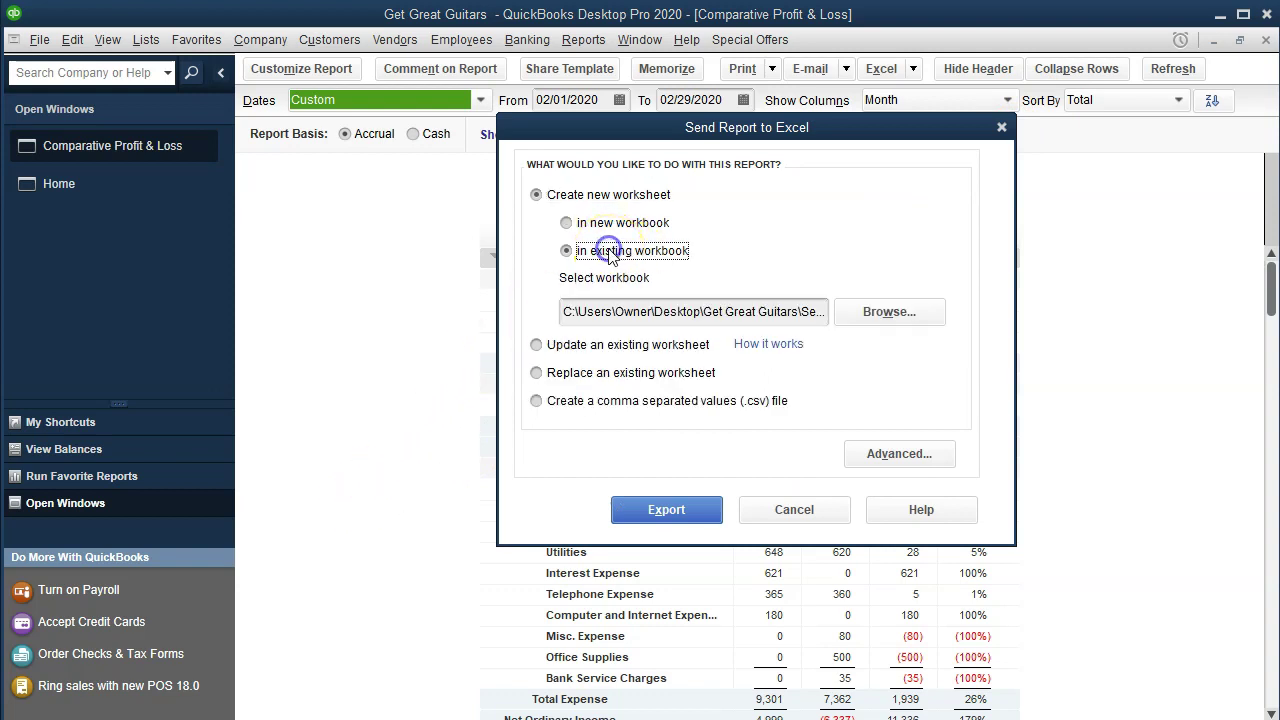
pyautogui.click(930, 317)
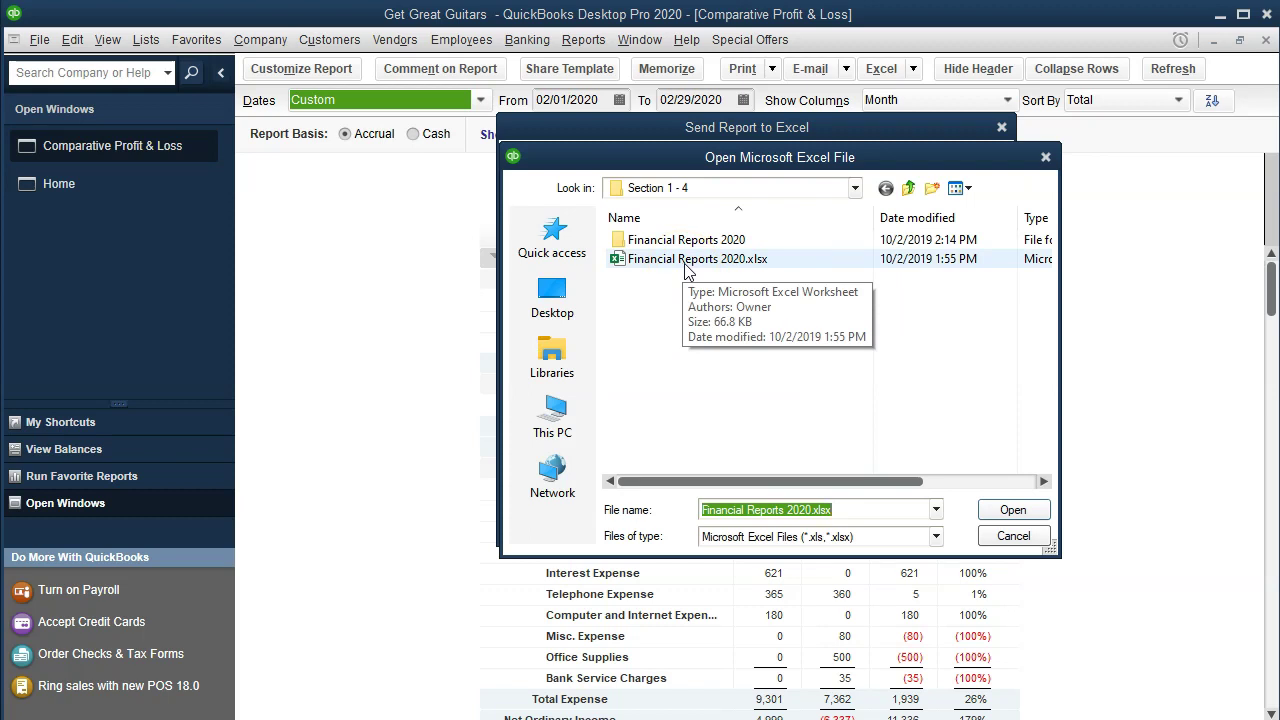
pyautogui.doubleClick(685, 264)
pyautogui.click(692, 509)
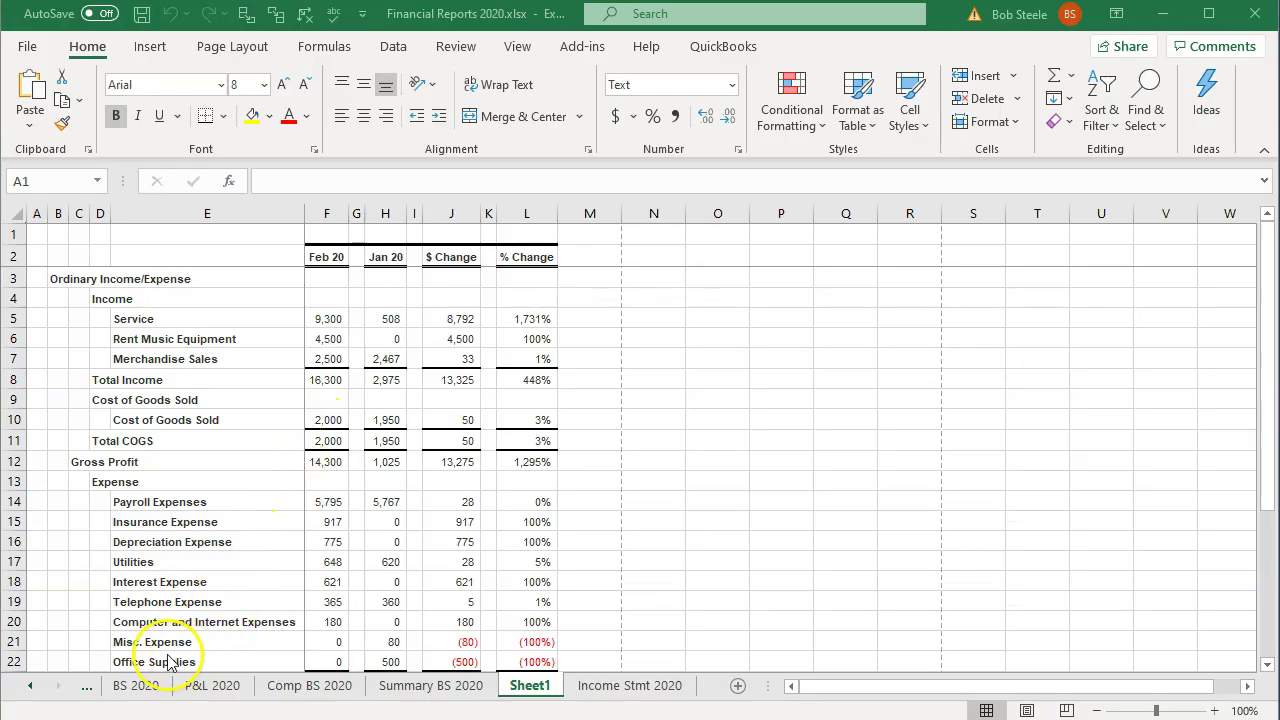
# - Delete the QuickBooks Desktop Export Tips sheet from the Excel workbook
pyautogui.click(33, 688)
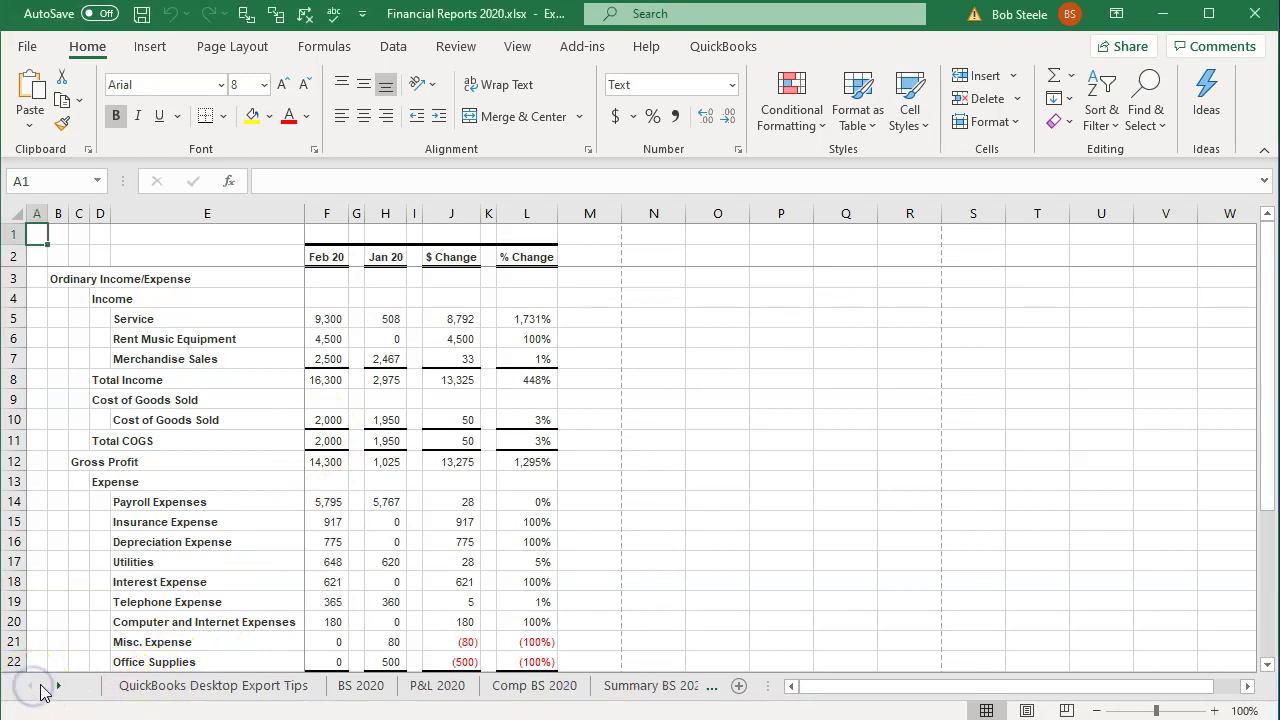
pyautogui.click(176, 690)
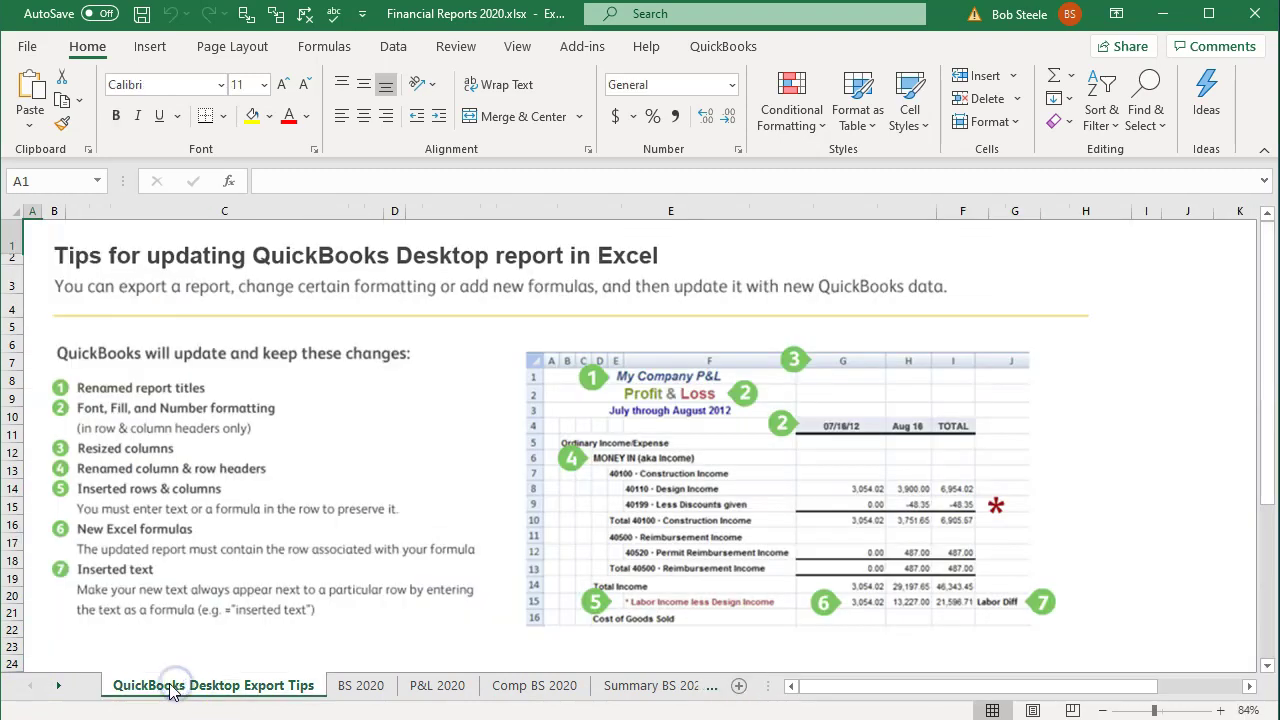
pyautogui.rightClick(165, 688)
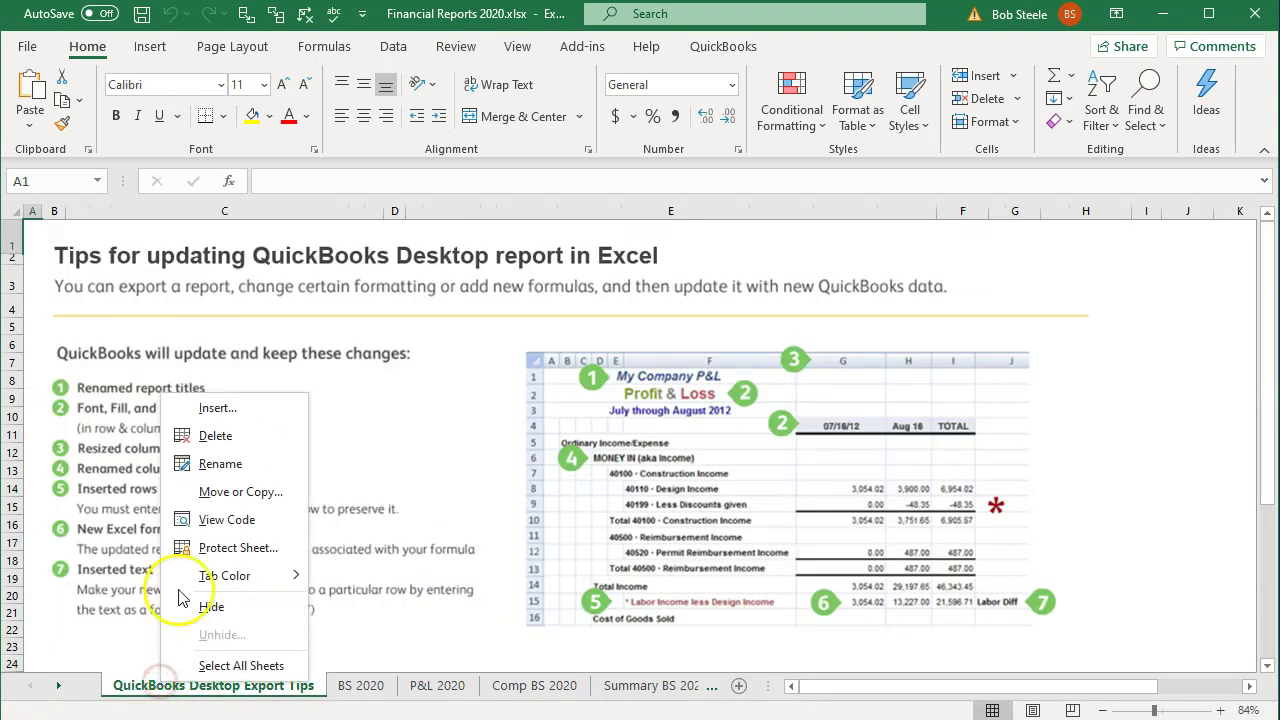
pyautogui.click(213, 440)
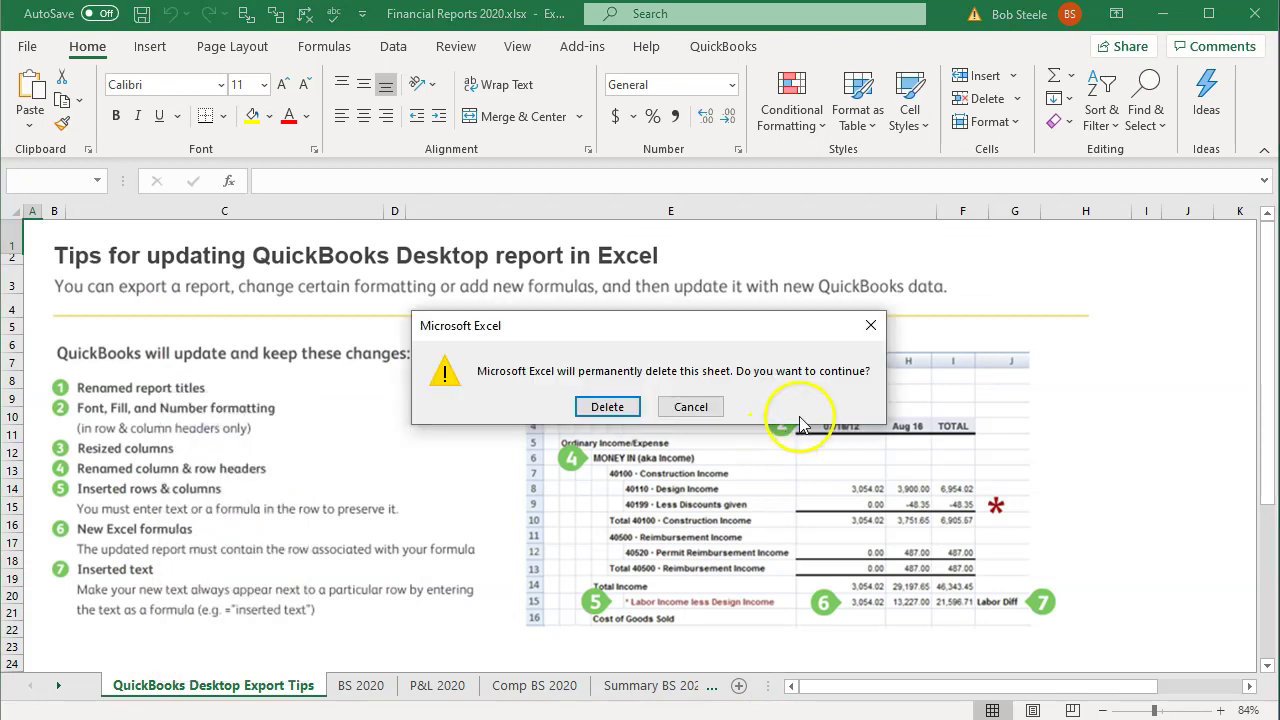
pyautogui.click(530, 405)
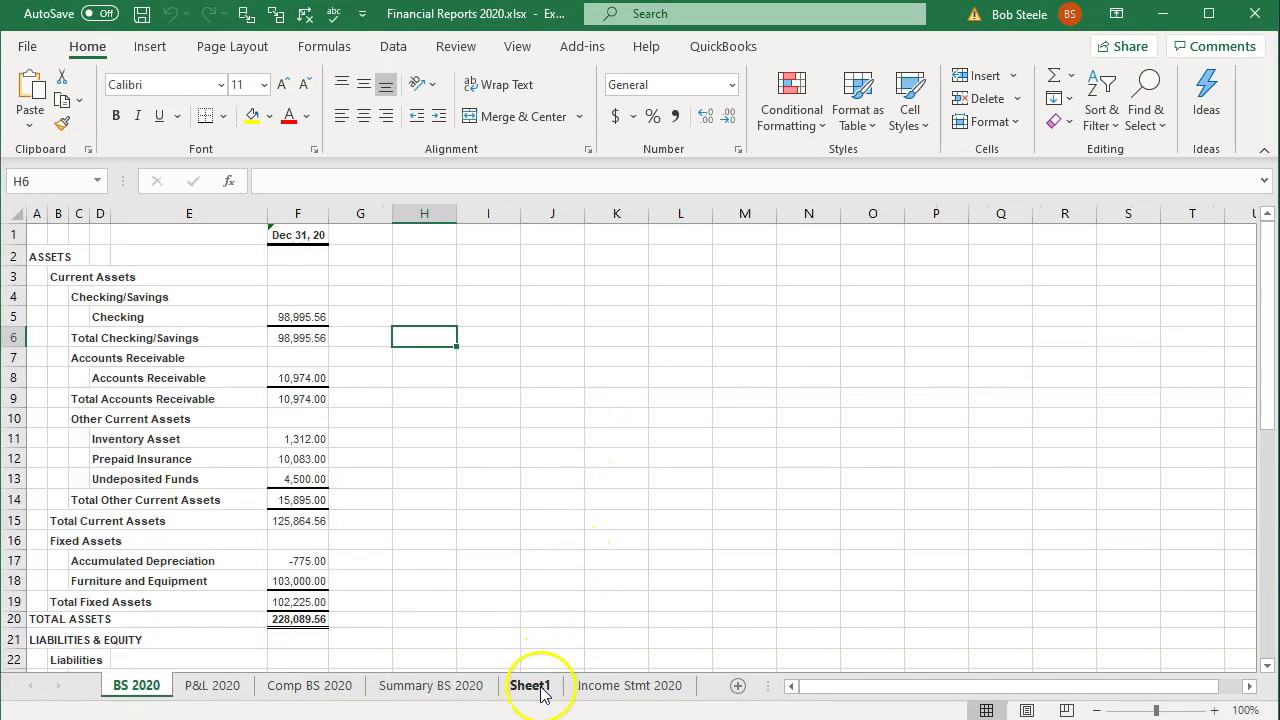
# - Move Sheet1 to the end of the workbook, after Income Stmt 2020
pyautogui.click(530, 686)
pyautogui.click(531, 686)
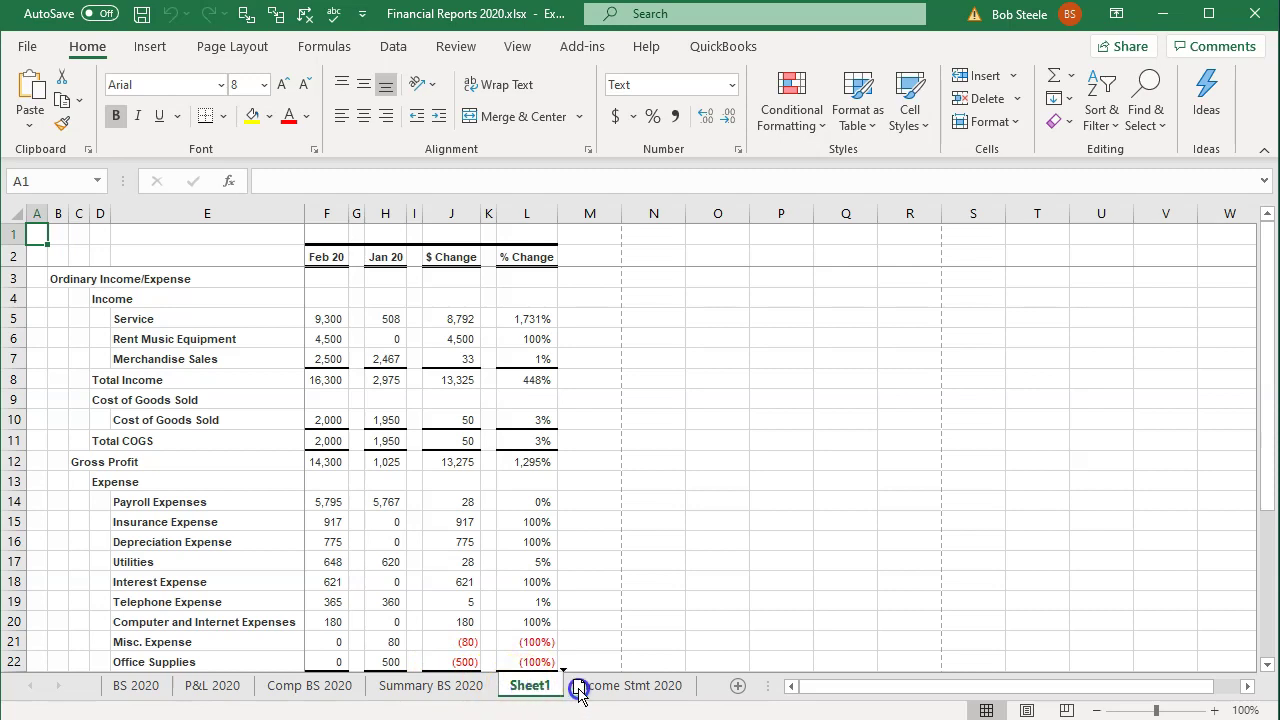
pyautogui.moveTo(698, 684); pyautogui.dragTo(699, 685)
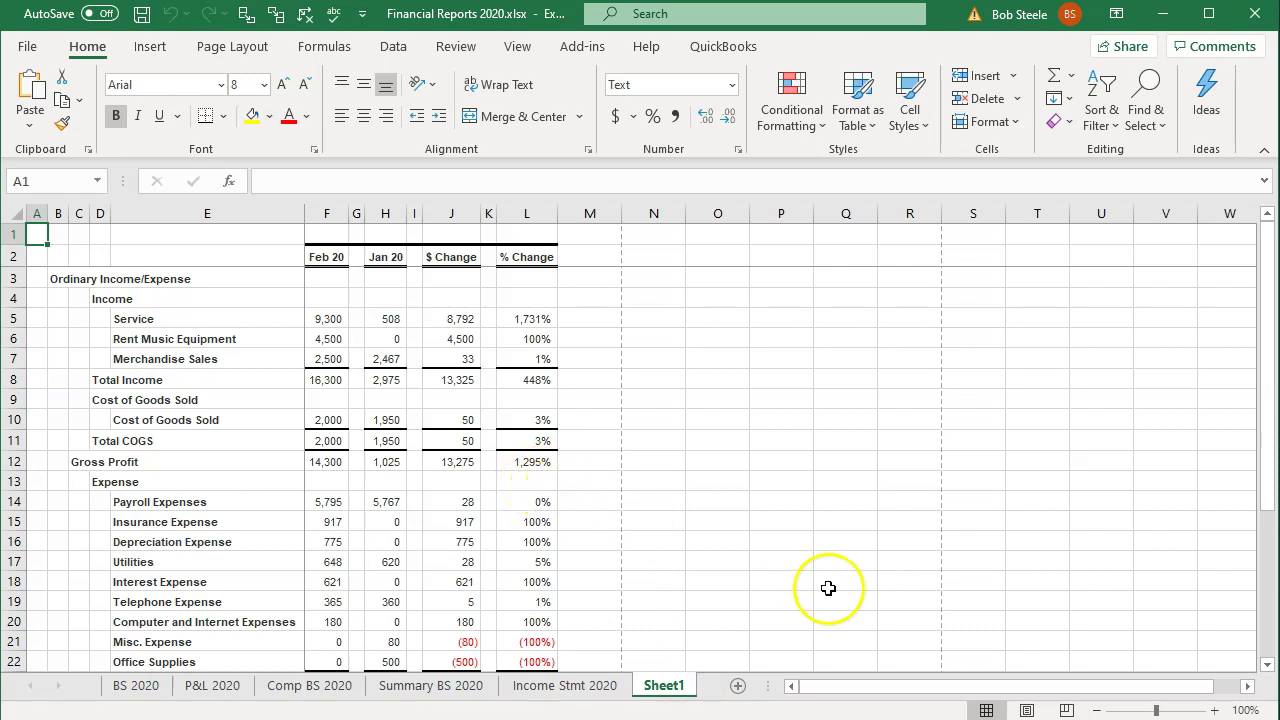
# - Show Sheet1 in Page Layout view with its panes unfrozen, remove the window split, and check the report header
pyautogui.click(1028, 710)
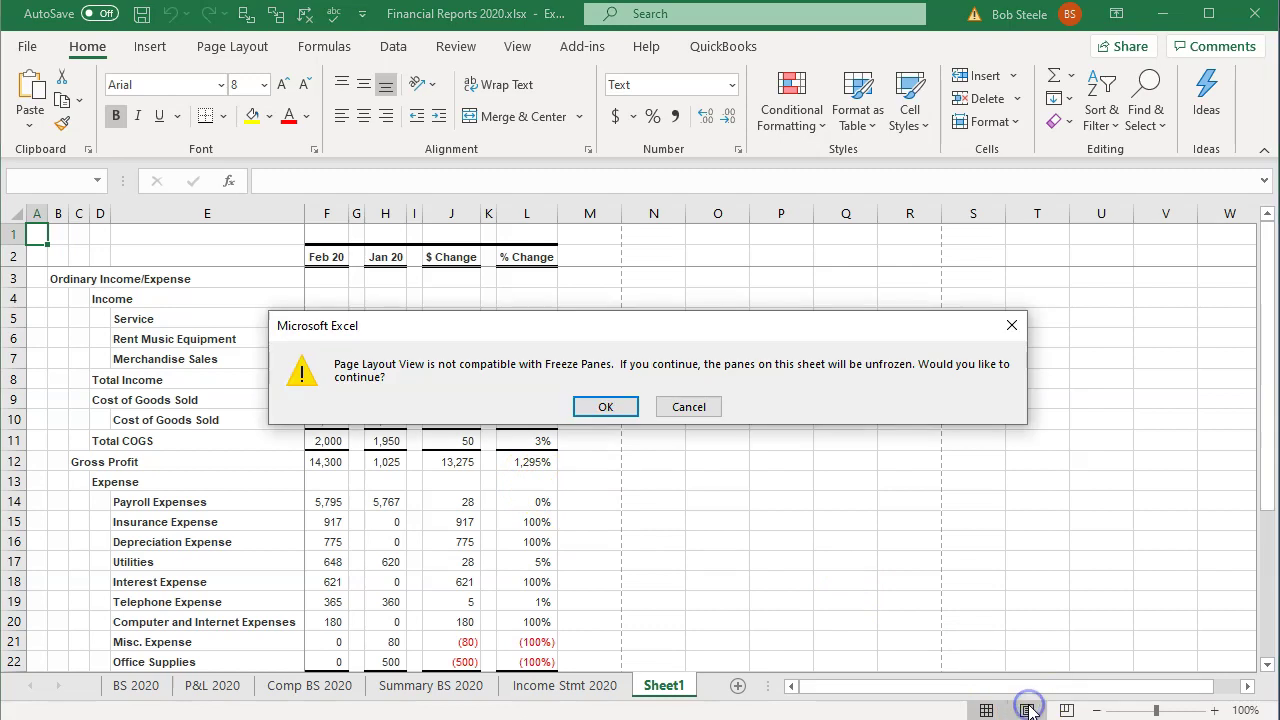
pyautogui.click(593, 413)
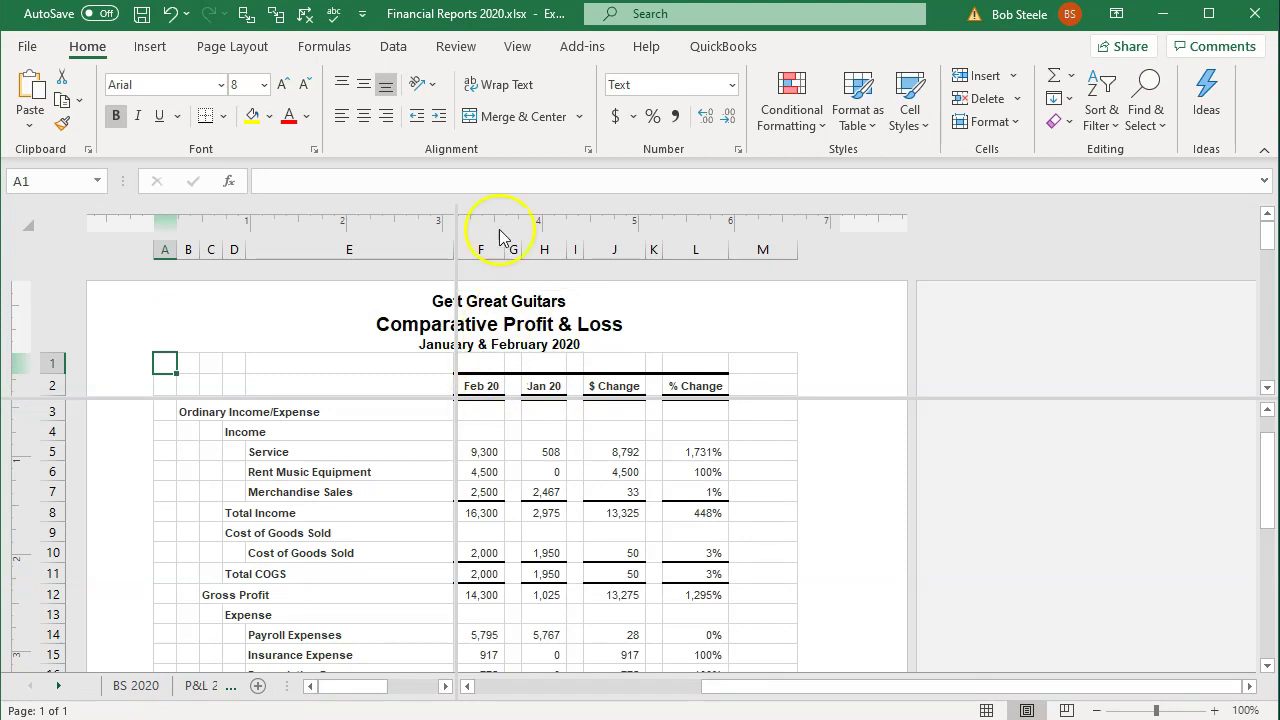
pyautogui.click(515, 47)
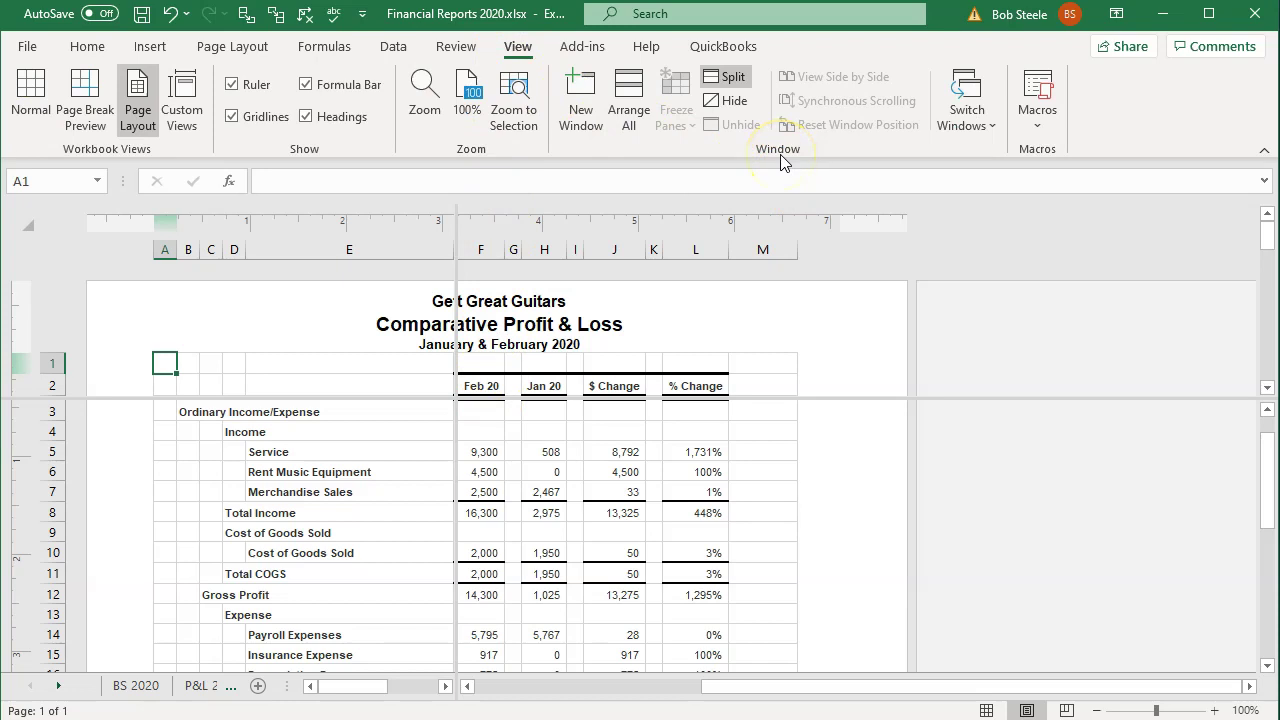
pyautogui.click(731, 80)
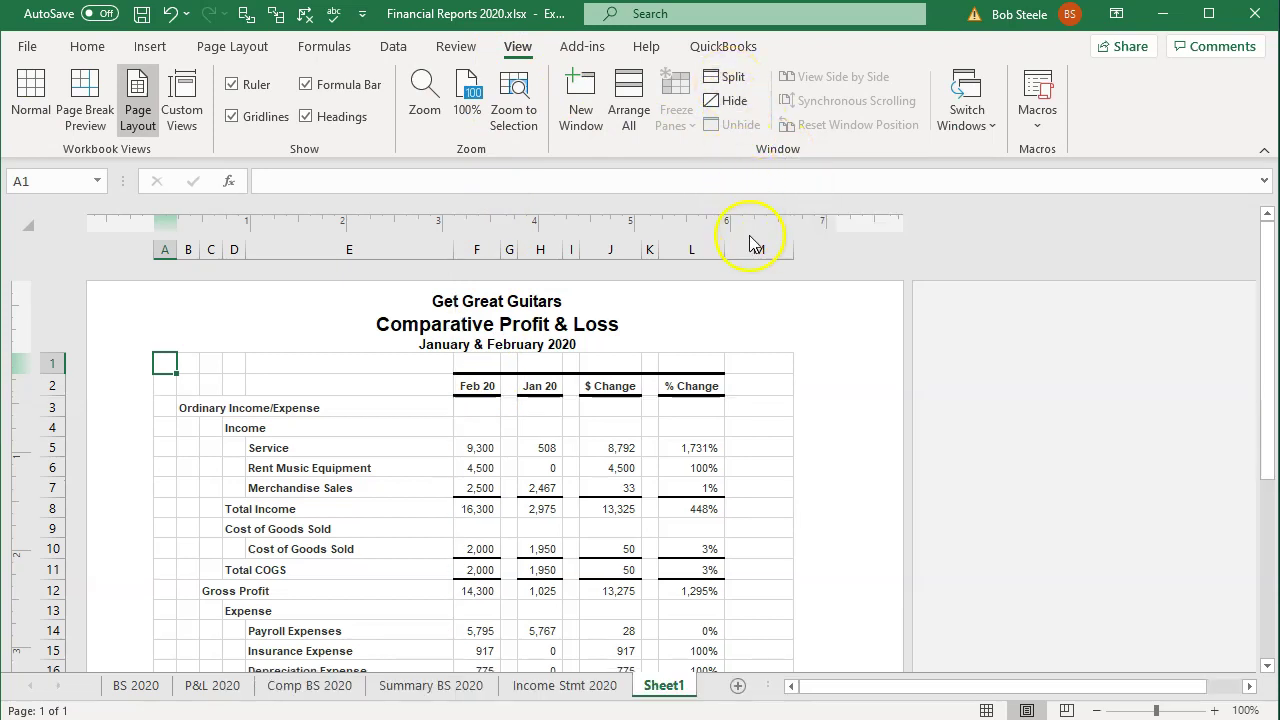
pyautogui.click(527, 358)
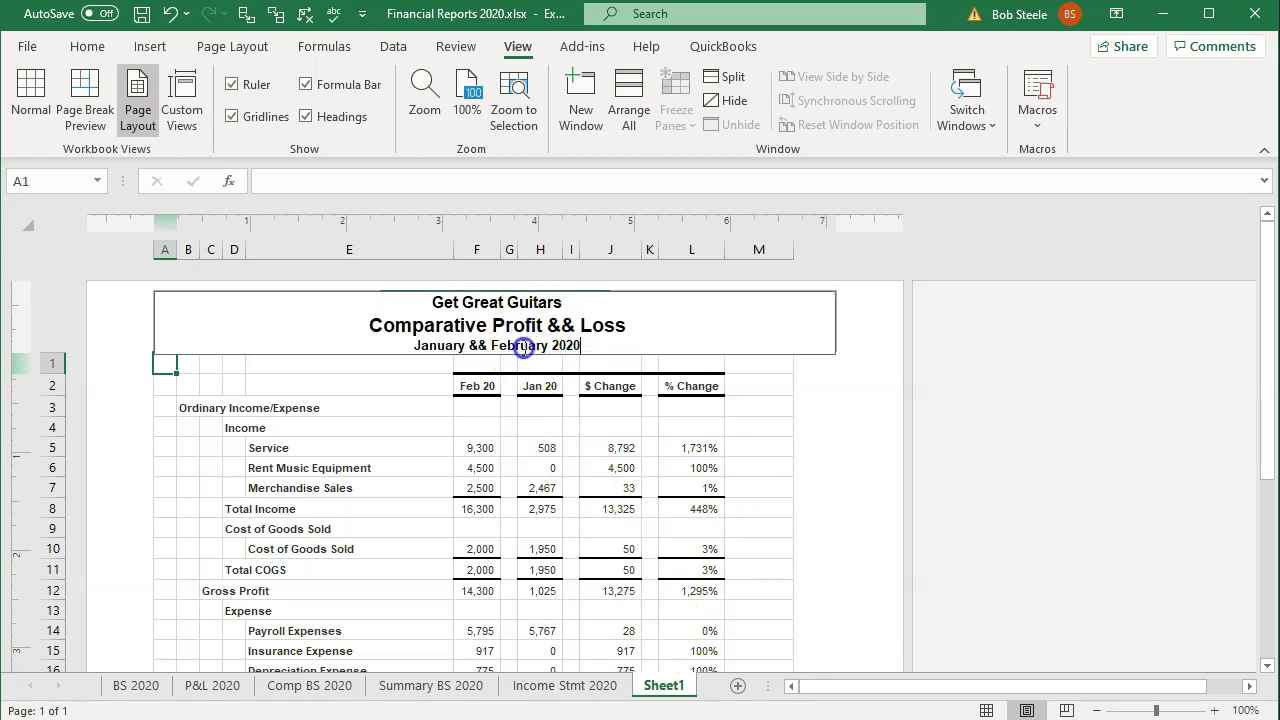
pyautogui.click(540, 448)
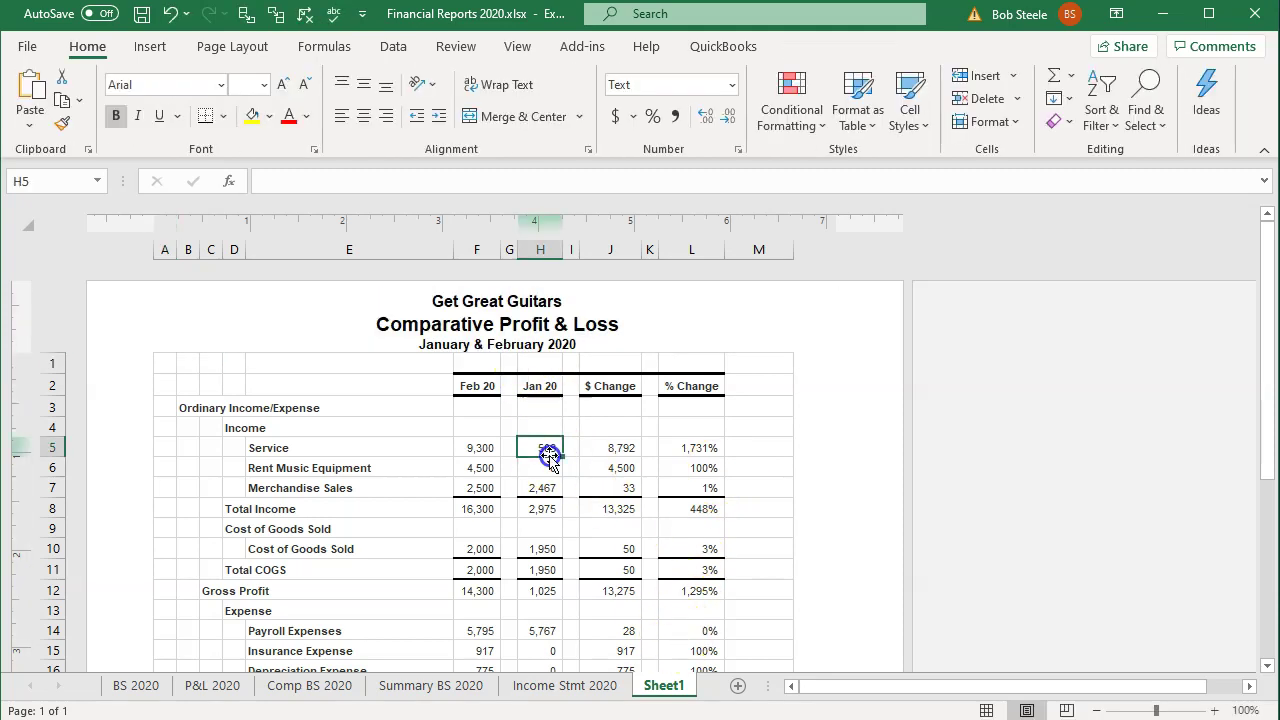
# - Rename Sheet1 as Comp P&L
pyautogui.doubleClick(660, 688)
pyautogui.write('comp P')
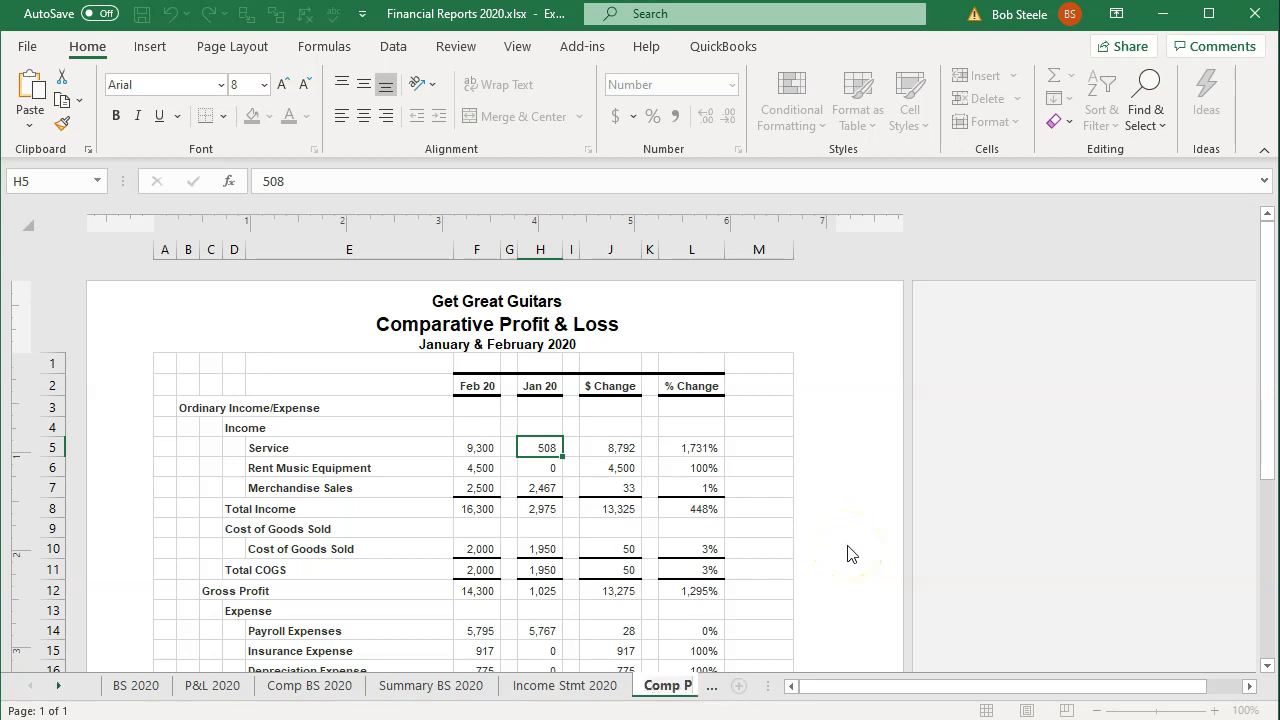
pyautogui.write('&L')
pyautogui.press('Return')
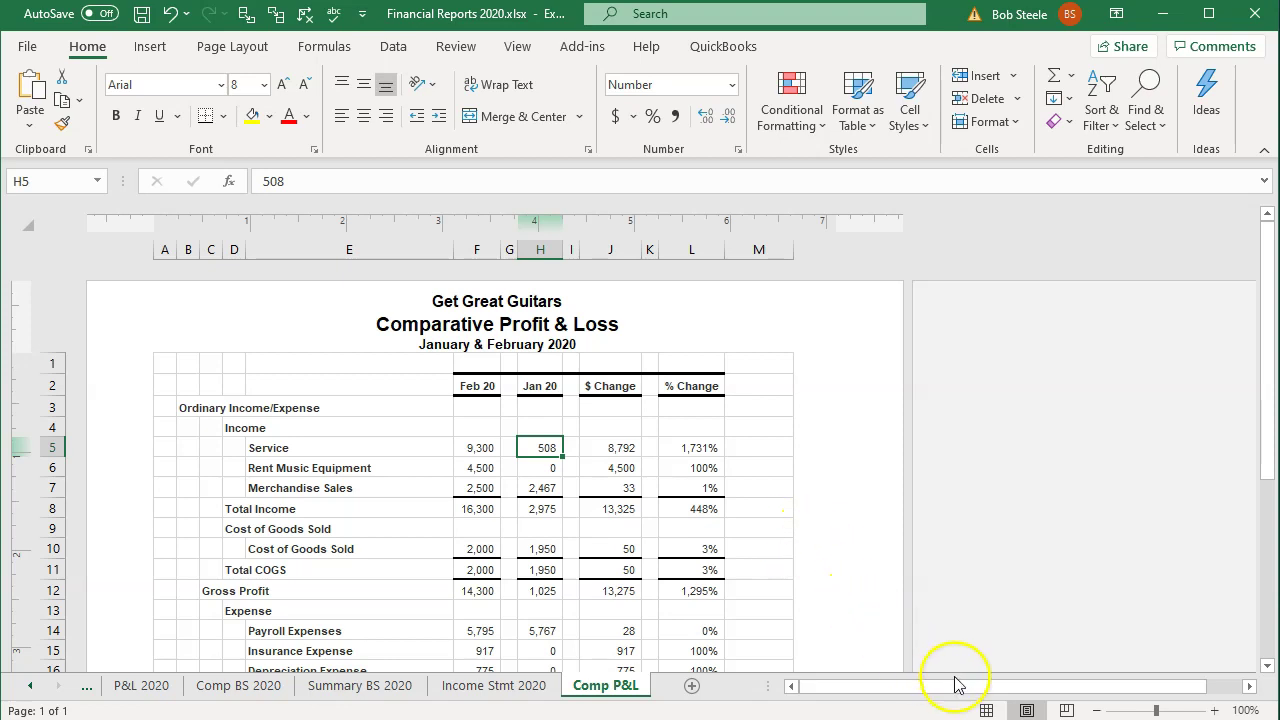
# - Return the Comp P&L sheet to Normal view and widen the sheet tab area to show all worksheets from BS 2020 onward
pyautogui.click(986, 710)
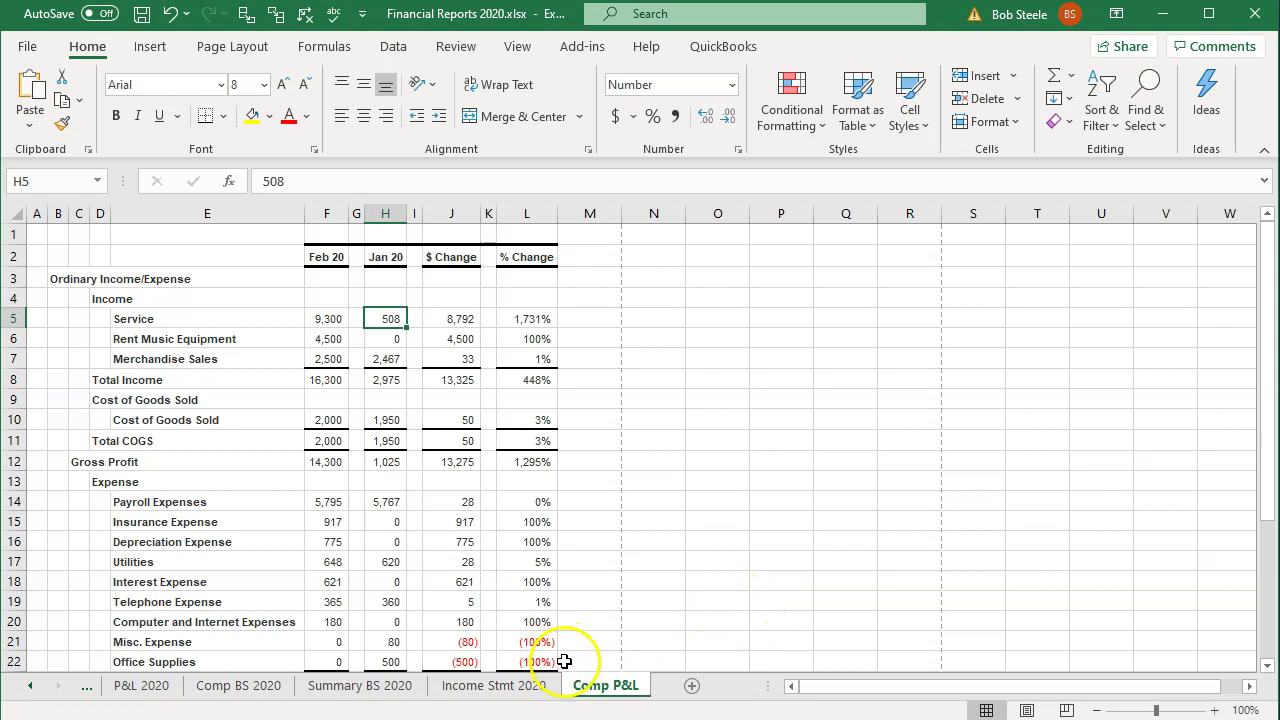
pyautogui.moveTo(767, 686); pyautogui.dragTo(986, 698)
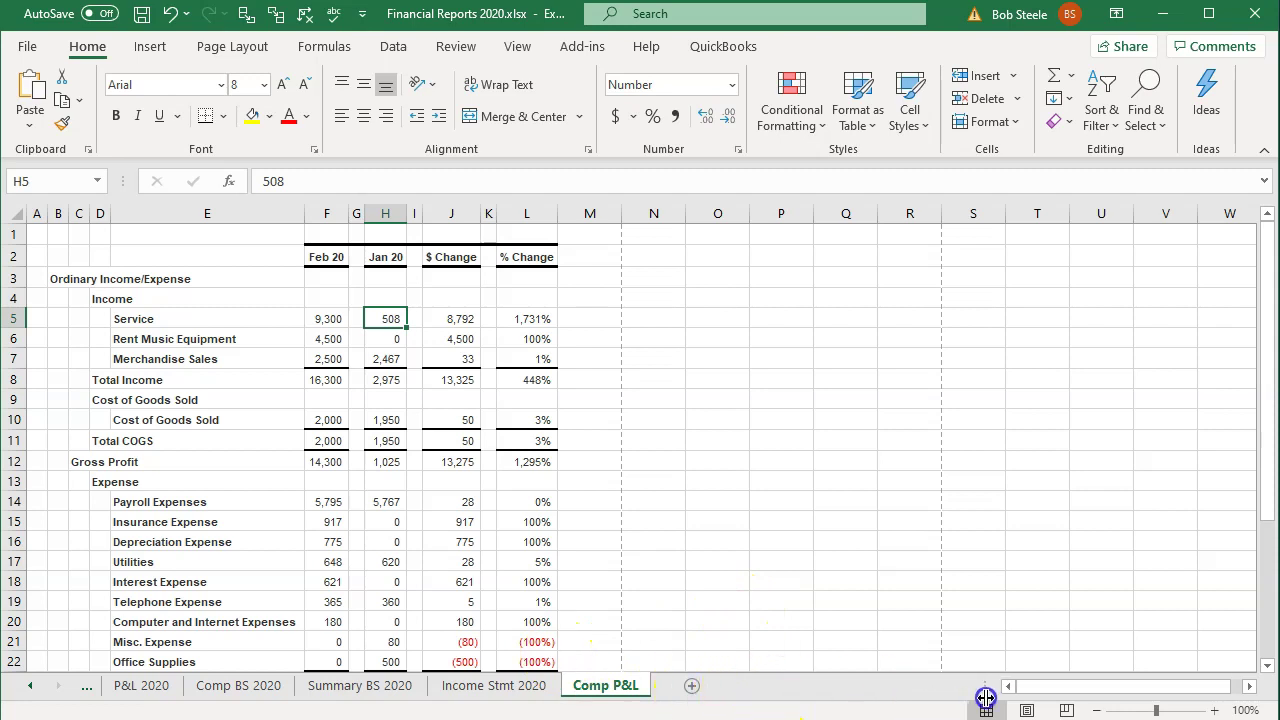
pyautogui.click(31, 689)
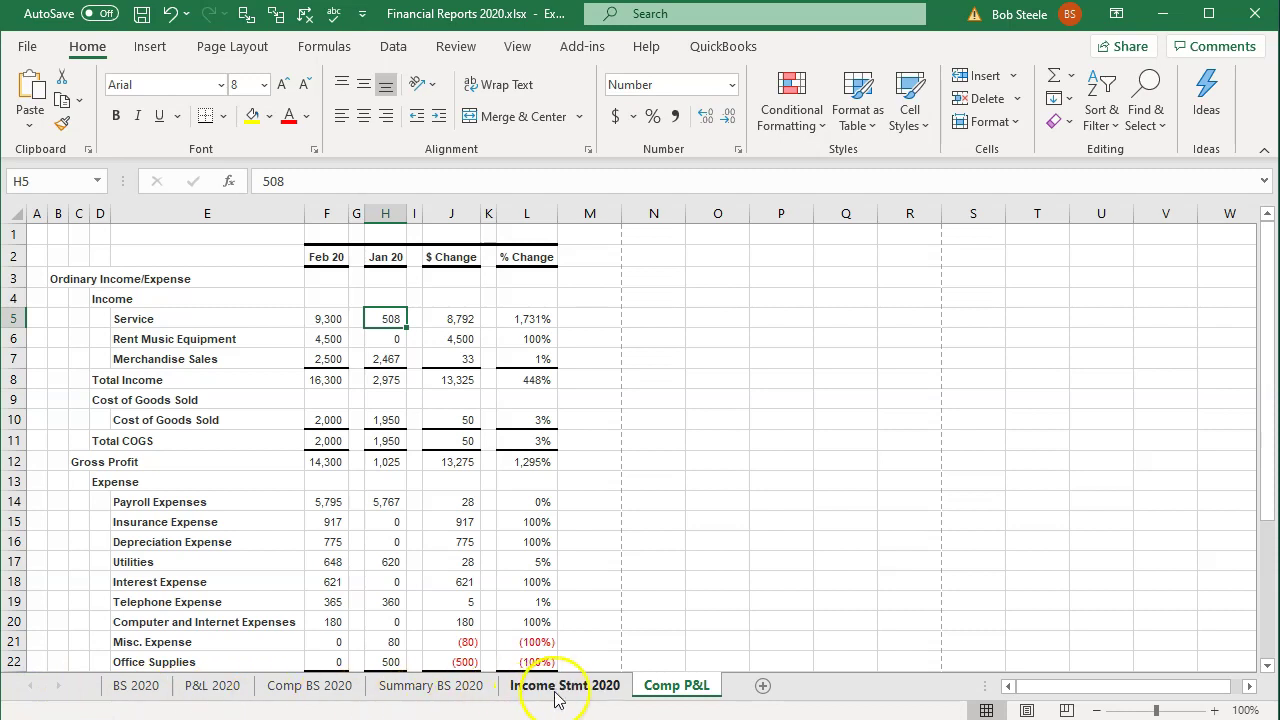
pyautogui.click(460, 540)
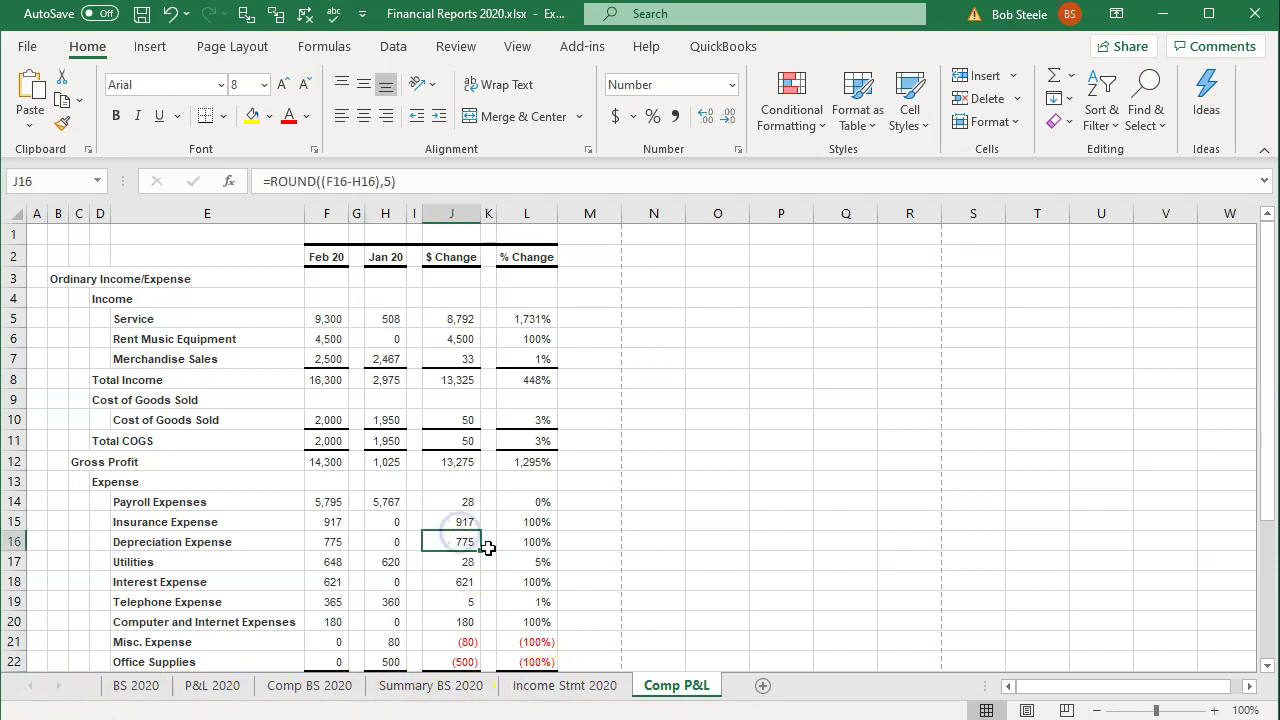
# - Set up printing of the entire workbook and review every page of the print preview through to the last report
pyautogui.click(29, 50)
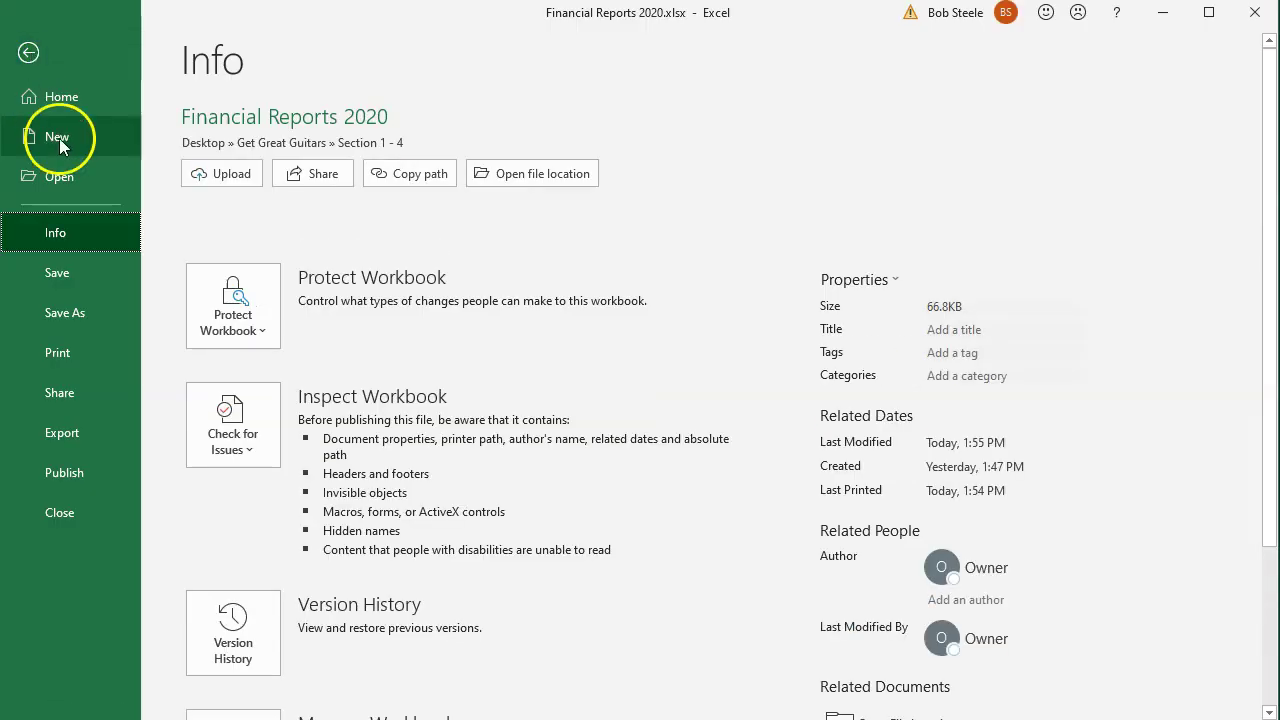
pyautogui.click(83, 344)
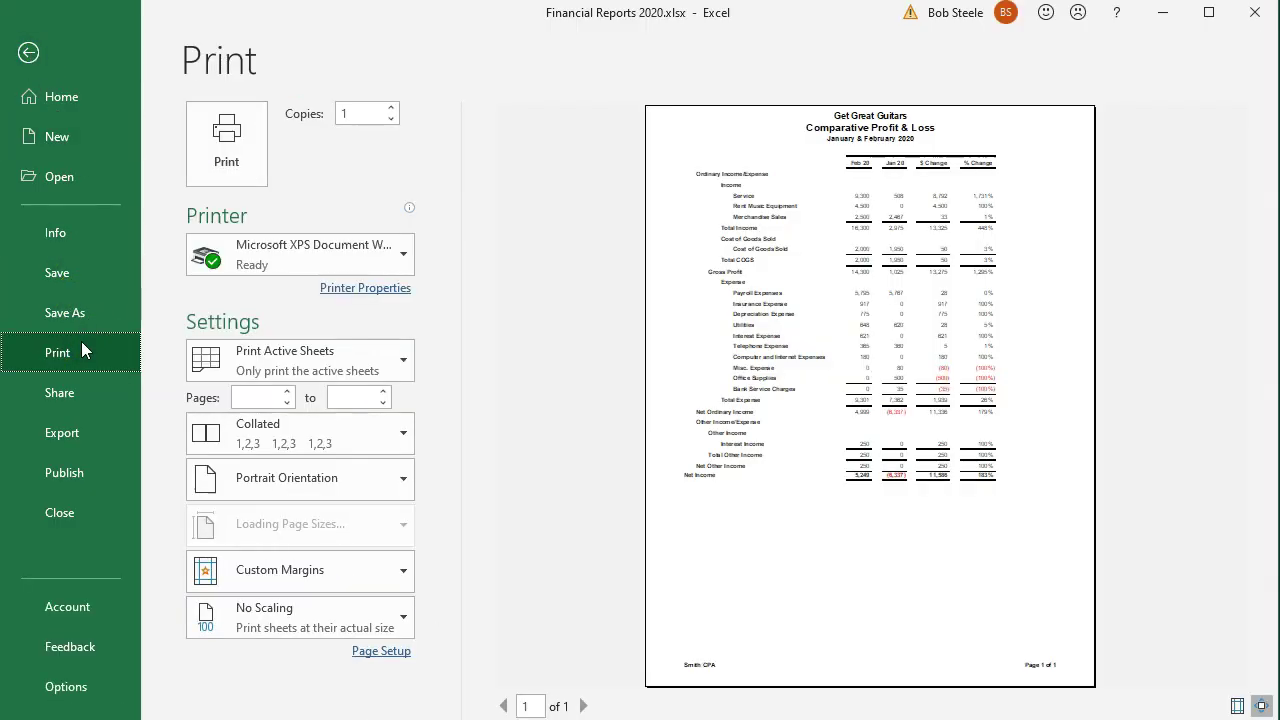
pyautogui.click(347, 360)
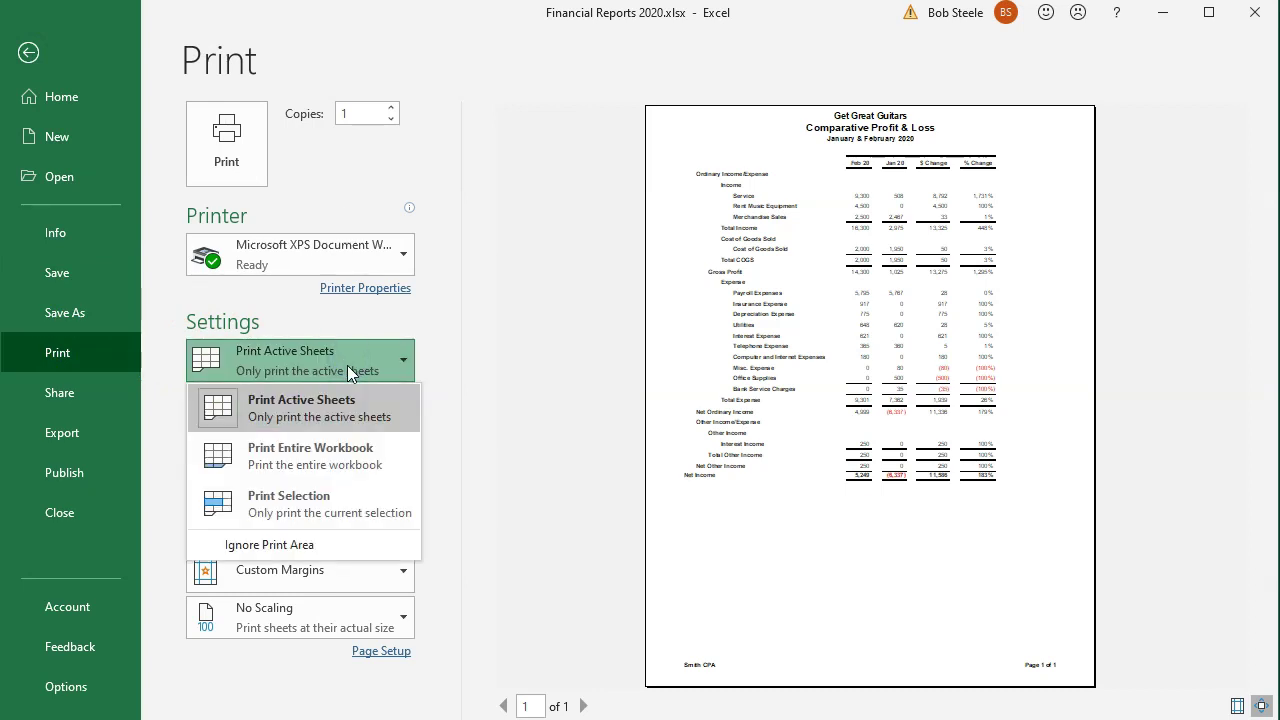
pyautogui.click(343, 464)
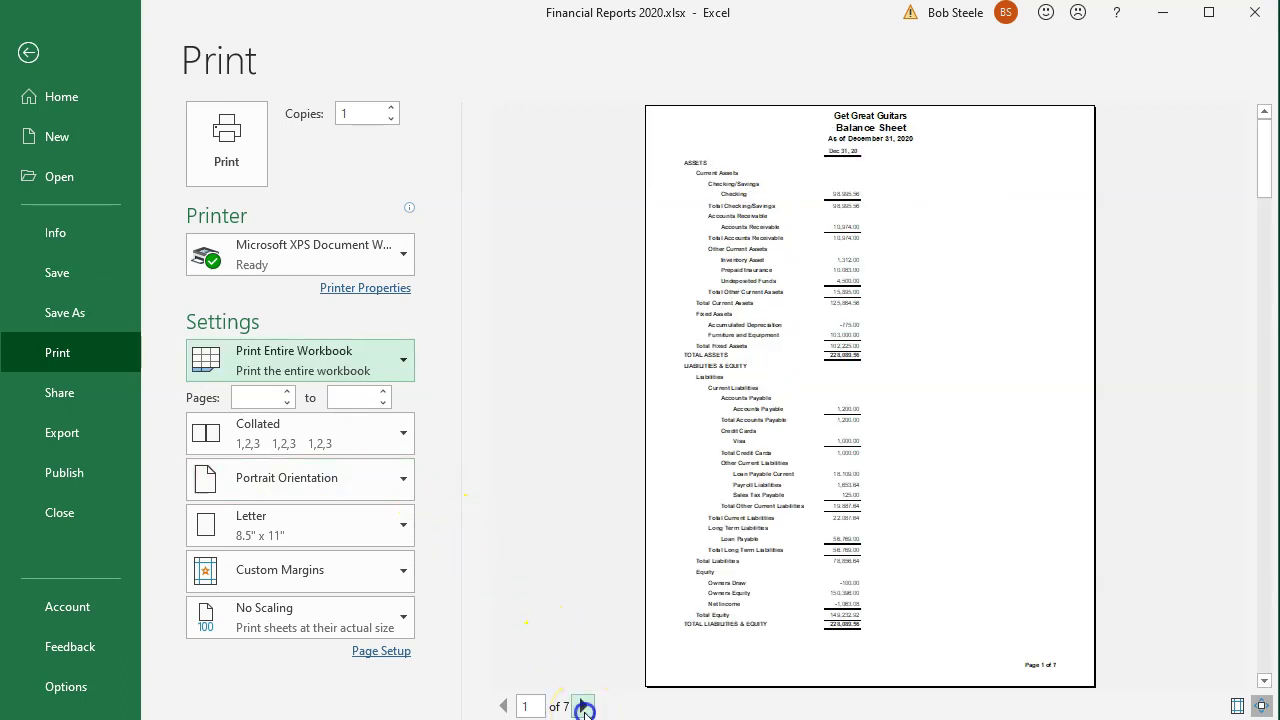
pyautogui.click(584, 707)
pyautogui.click(584, 707)
pyautogui.click(584, 707)
pyautogui.click(584, 707)
pyautogui.click(583, 707)
pyautogui.click(582, 707)
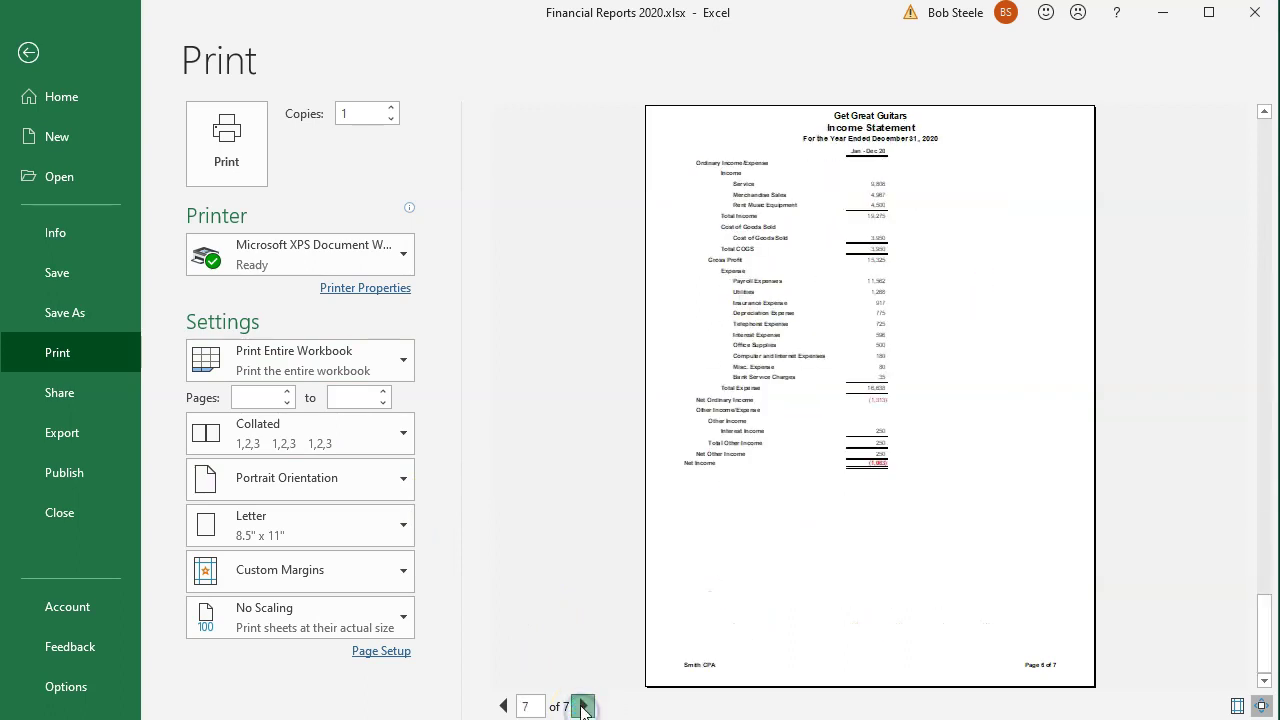
# - Print the workbook to CutePDF Writer, overwriting Financial Reports 2020.pdf in the Section 1 - 4 folder
pyautogui.click(389, 256)
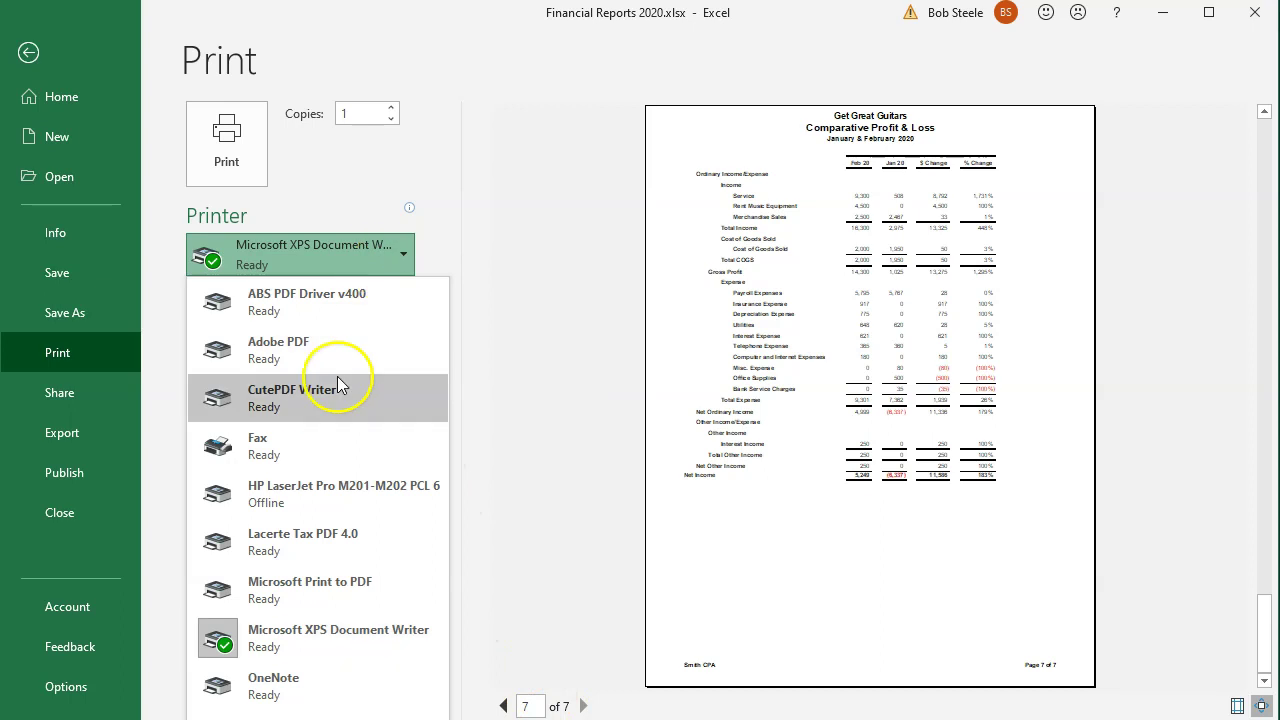
pyautogui.click(320, 404)
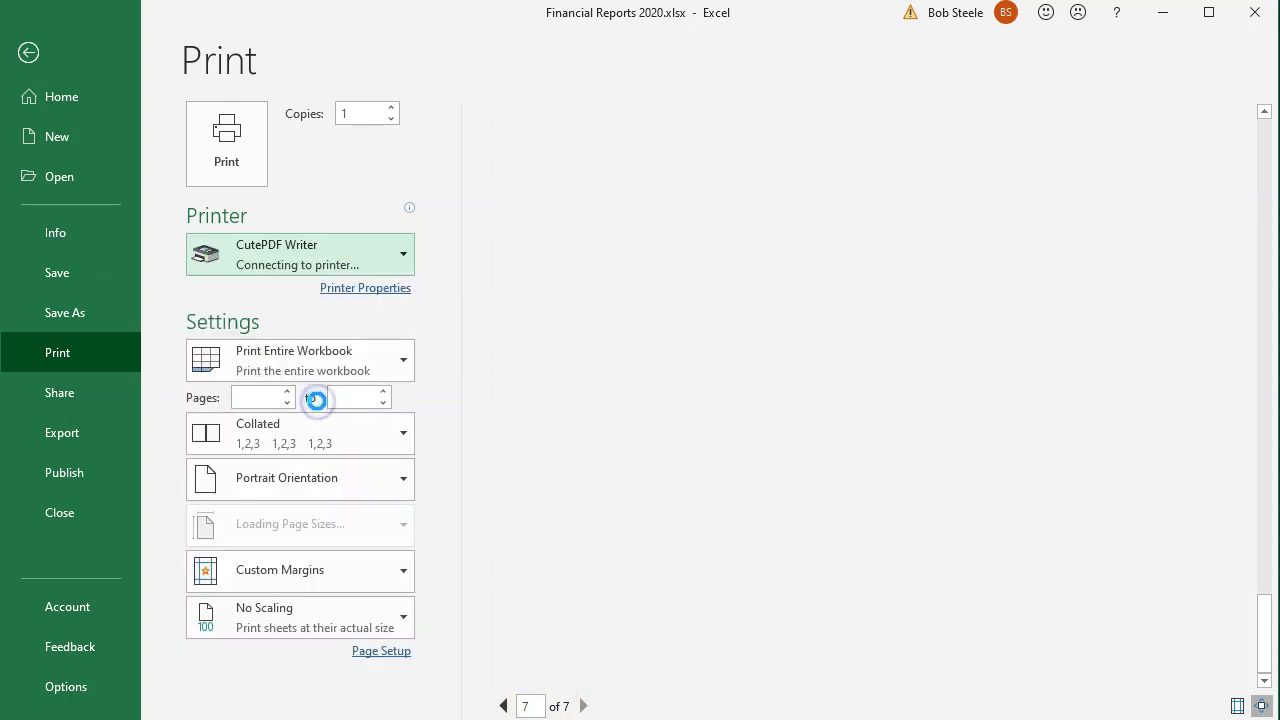
pyautogui.click(228, 150)
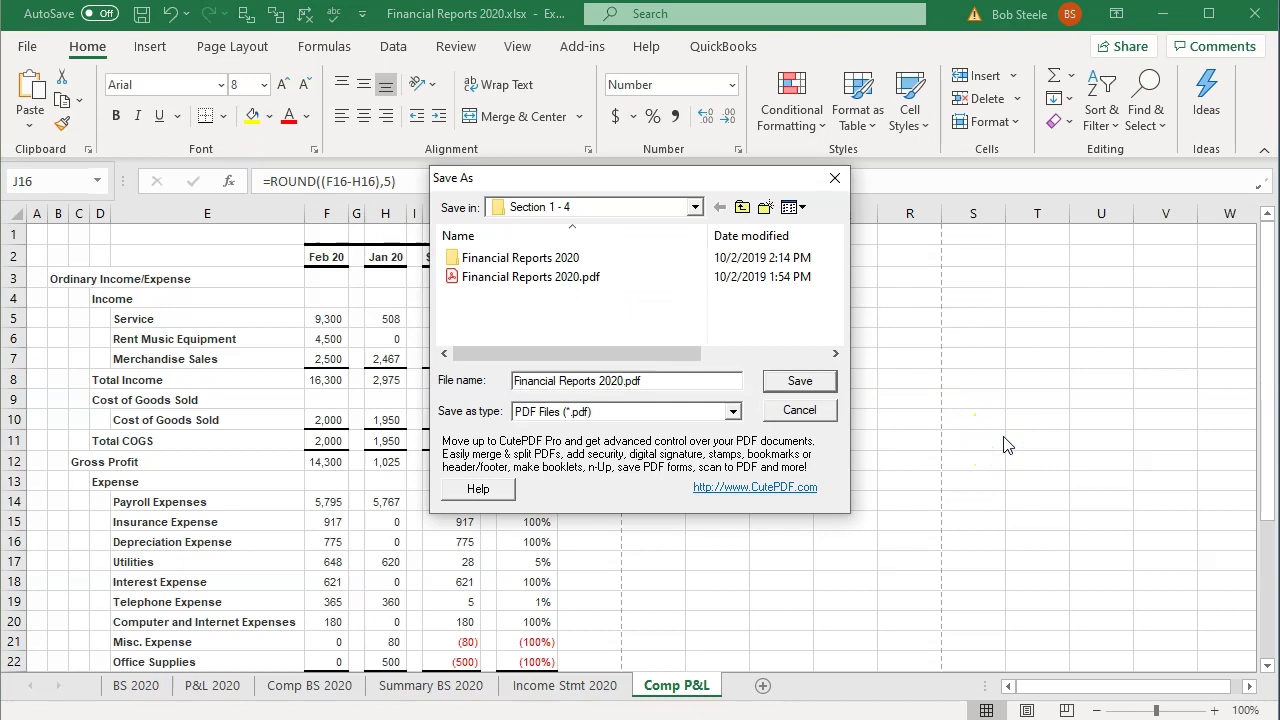
pyautogui.click(488, 278)
pyautogui.click(773, 385)
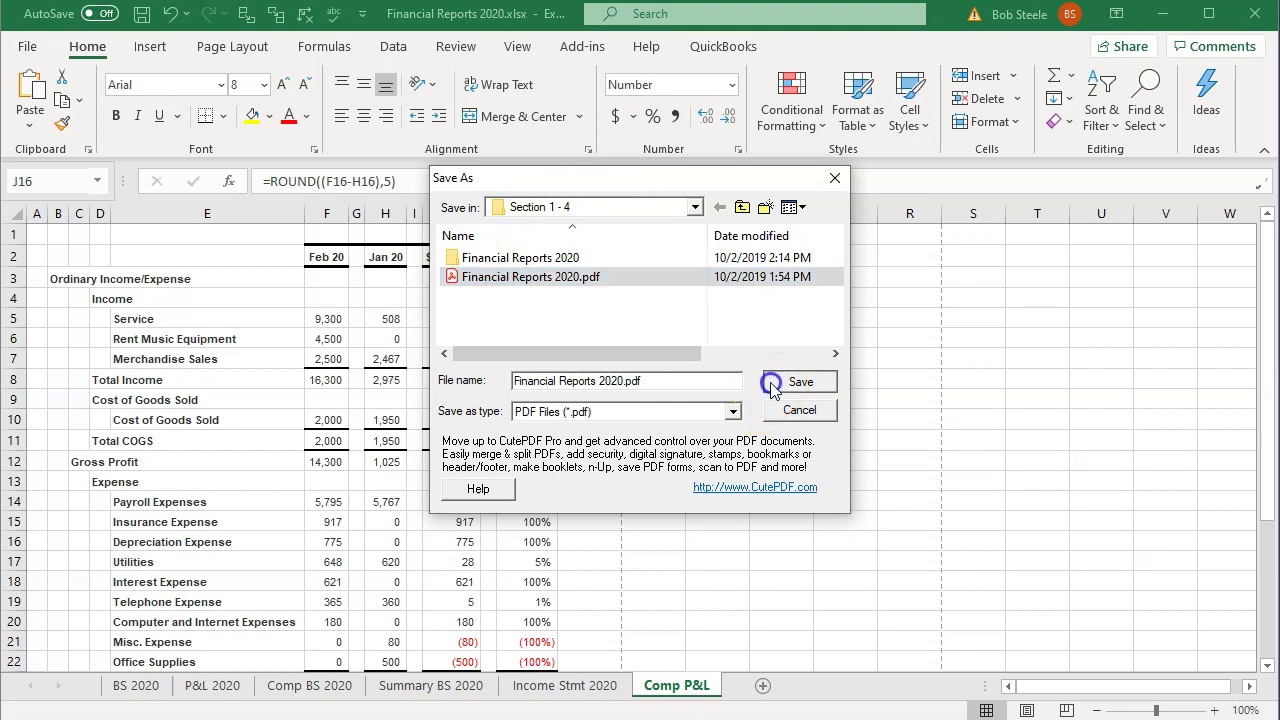
pyautogui.click(700, 354)
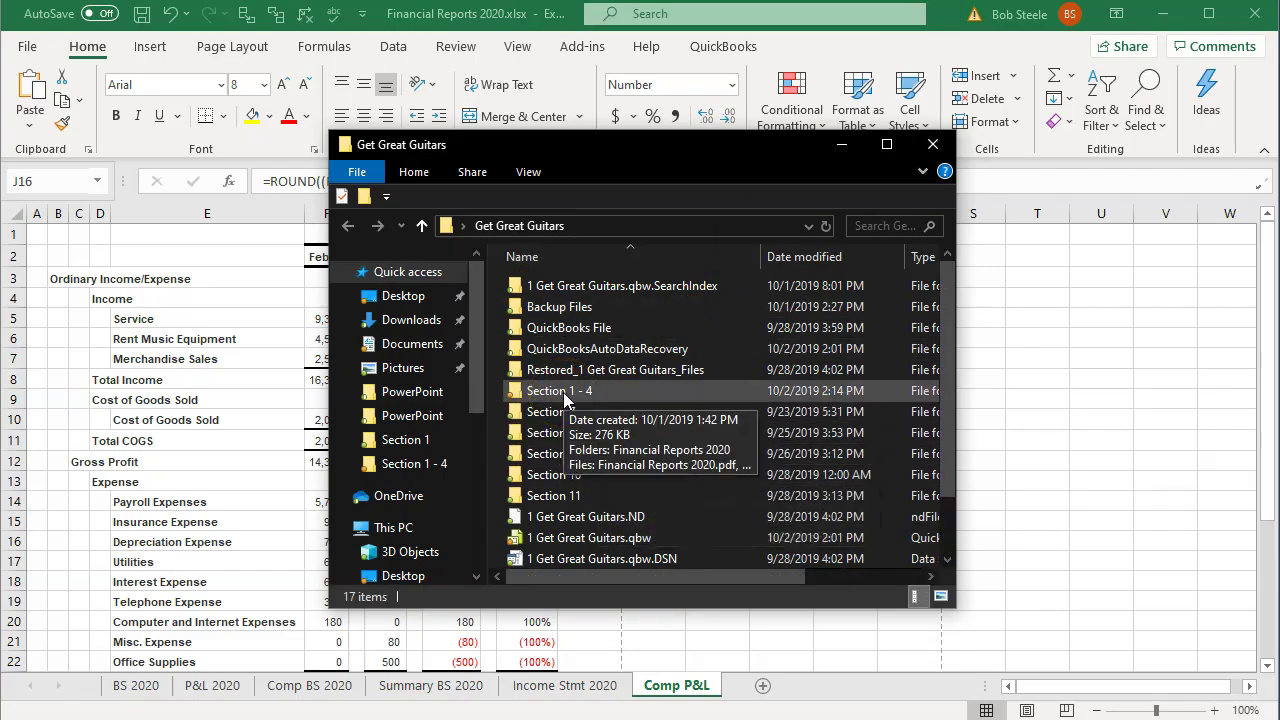
# - Open the Section 1 - 4 folder in Get Great Guitars and check the PDF reports in its Financial Reports 2020 subfolder
pyautogui.doubleClick(560, 391)
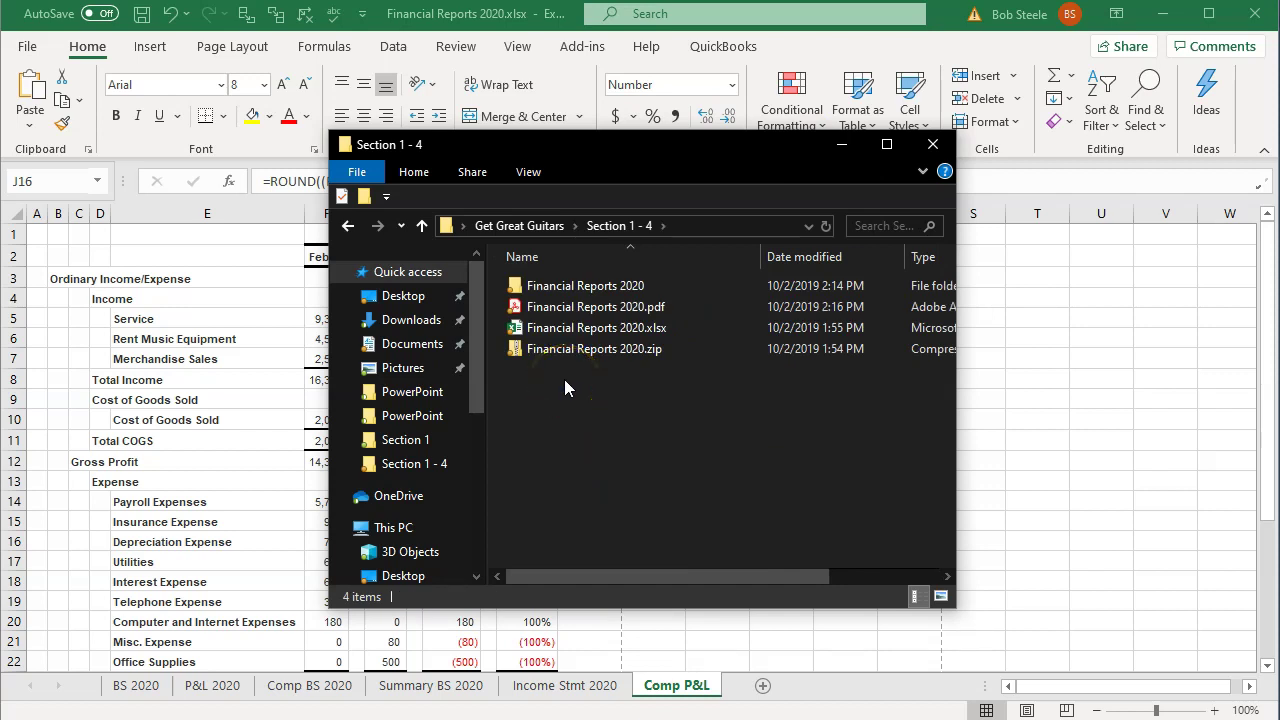
pyautogui.doubleClick(537, 287)
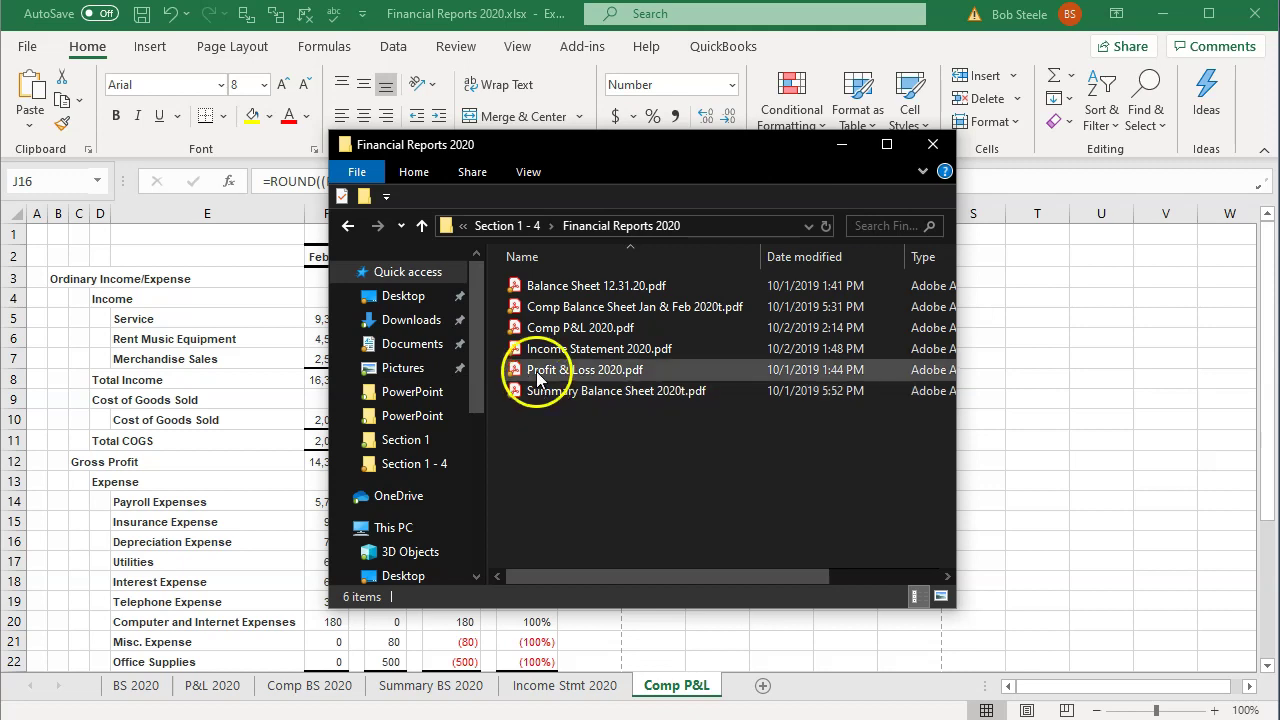
pyautogui.click(508, 228)
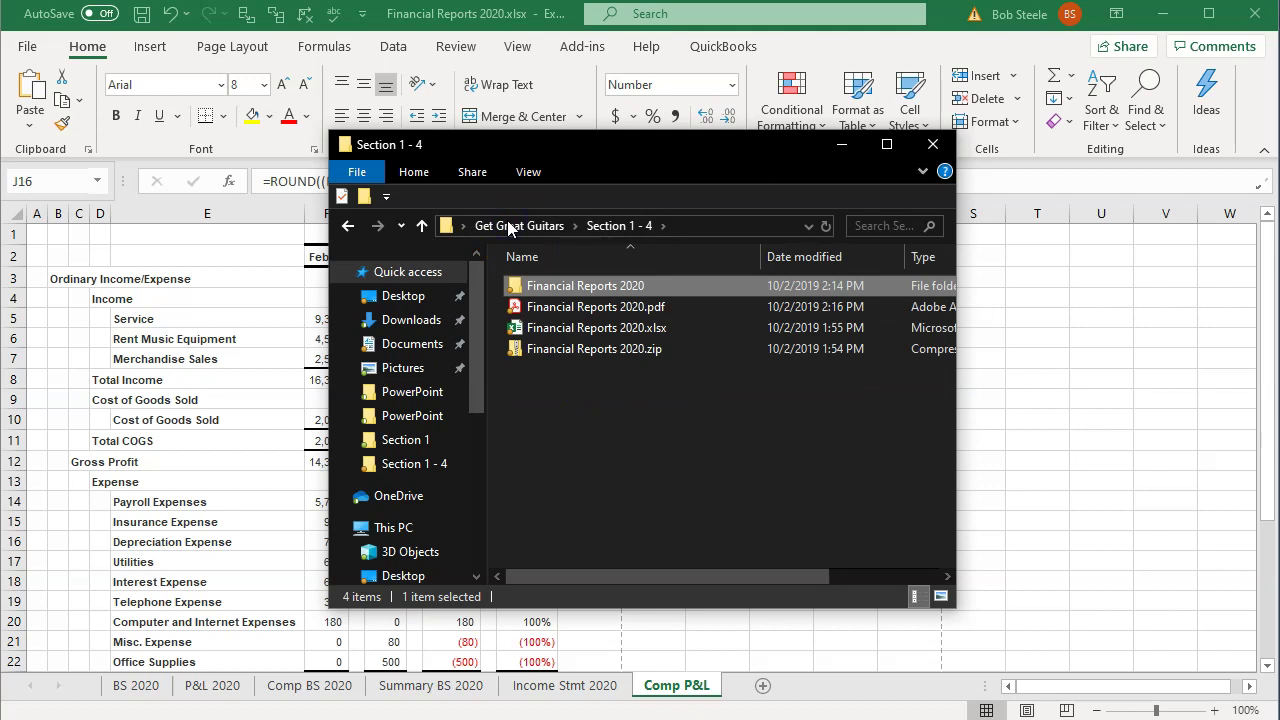
# - Replace the old Financial Reports 2020.zip by deleting it and compressing the Financial Reports 2020 folder into a new zip of the same name
pyautogui.click(565, 353)
pyautogui.press('Delete')
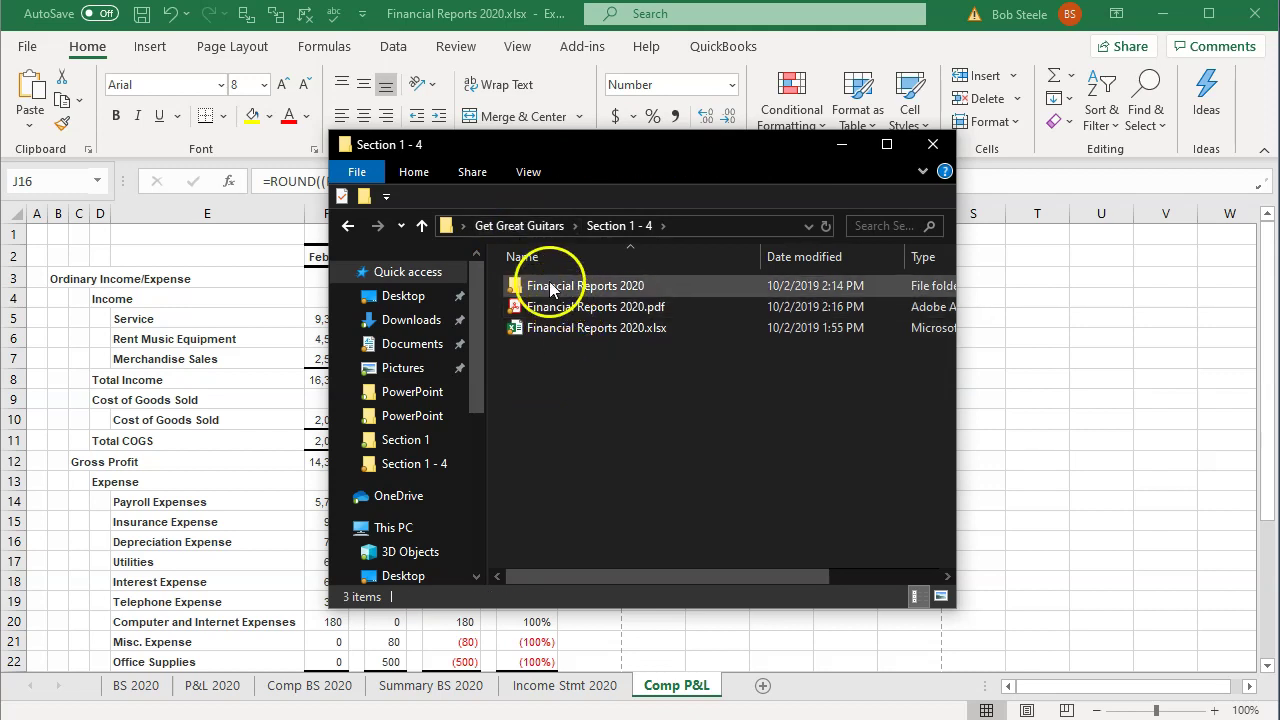
pyautogui.rightClick(548, 287)
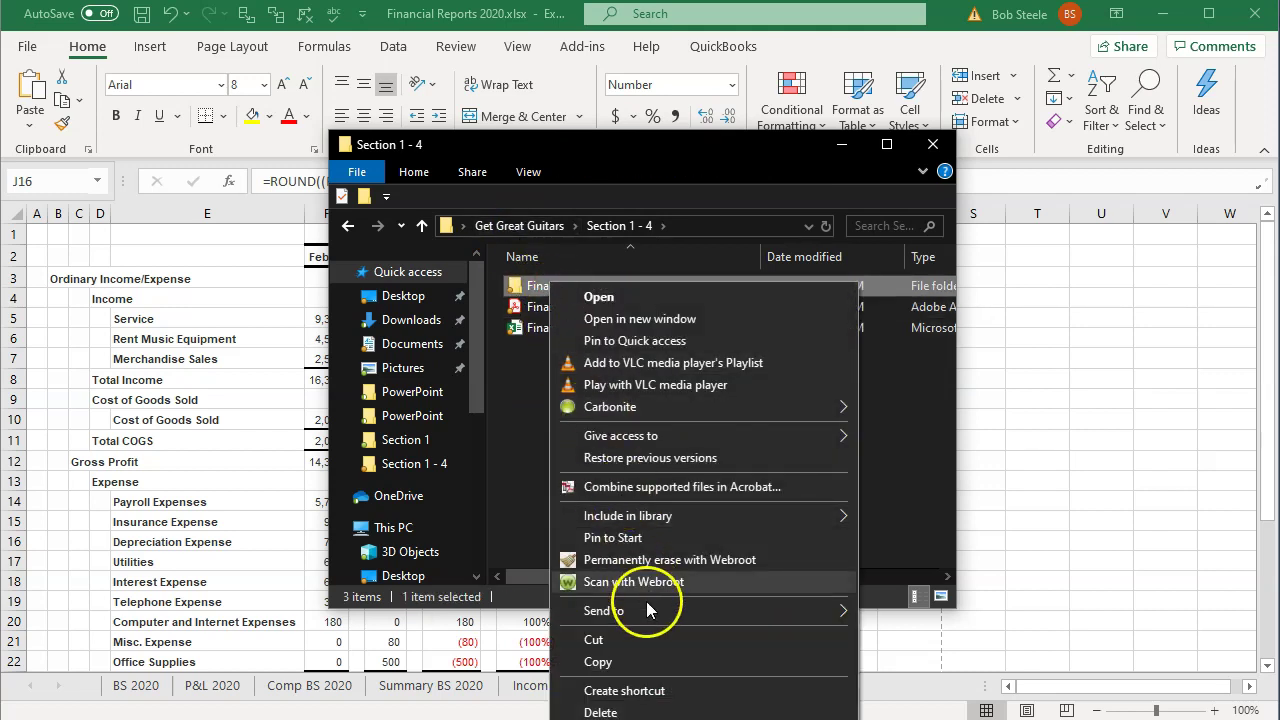
pyautogui.moveTo(720, 610)
pyautogui.click(920, 637)
pyautogui.press('Return')
pyautogui.click(588, 378)
pyautogui.click(580, 365)
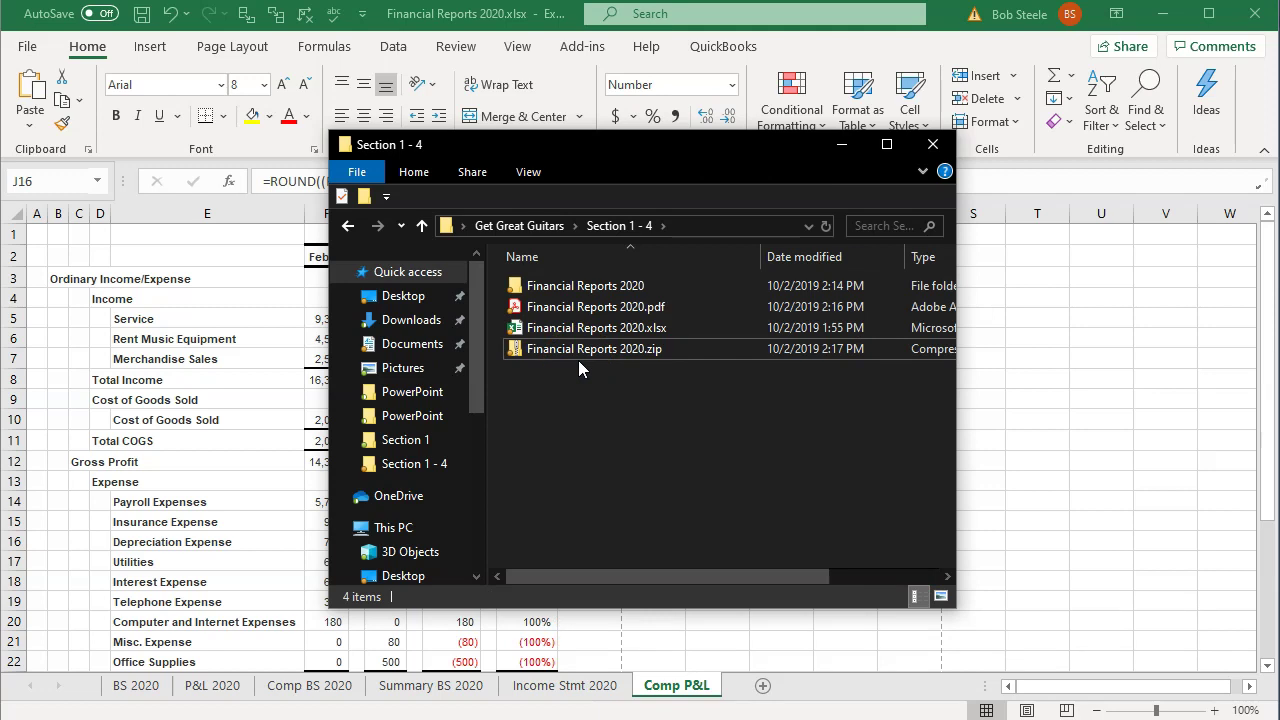
pyautogui.click(572, 330)
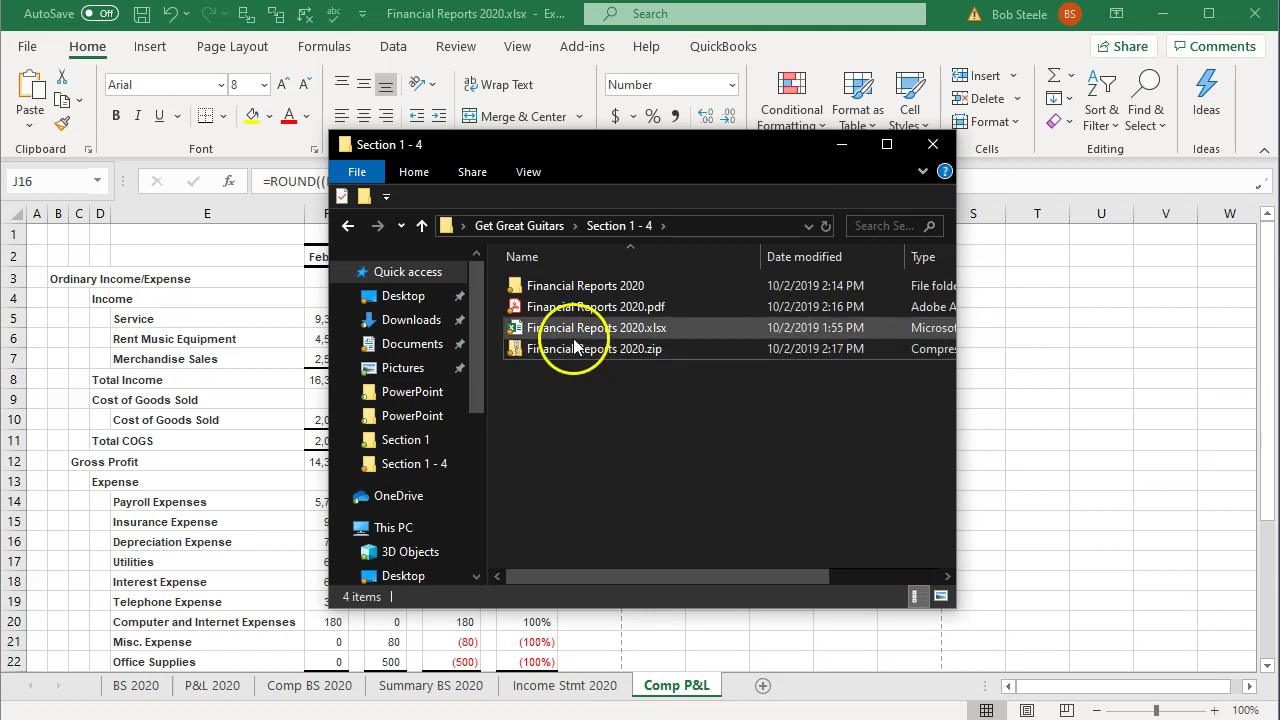
pyautogui.click(595, 410)
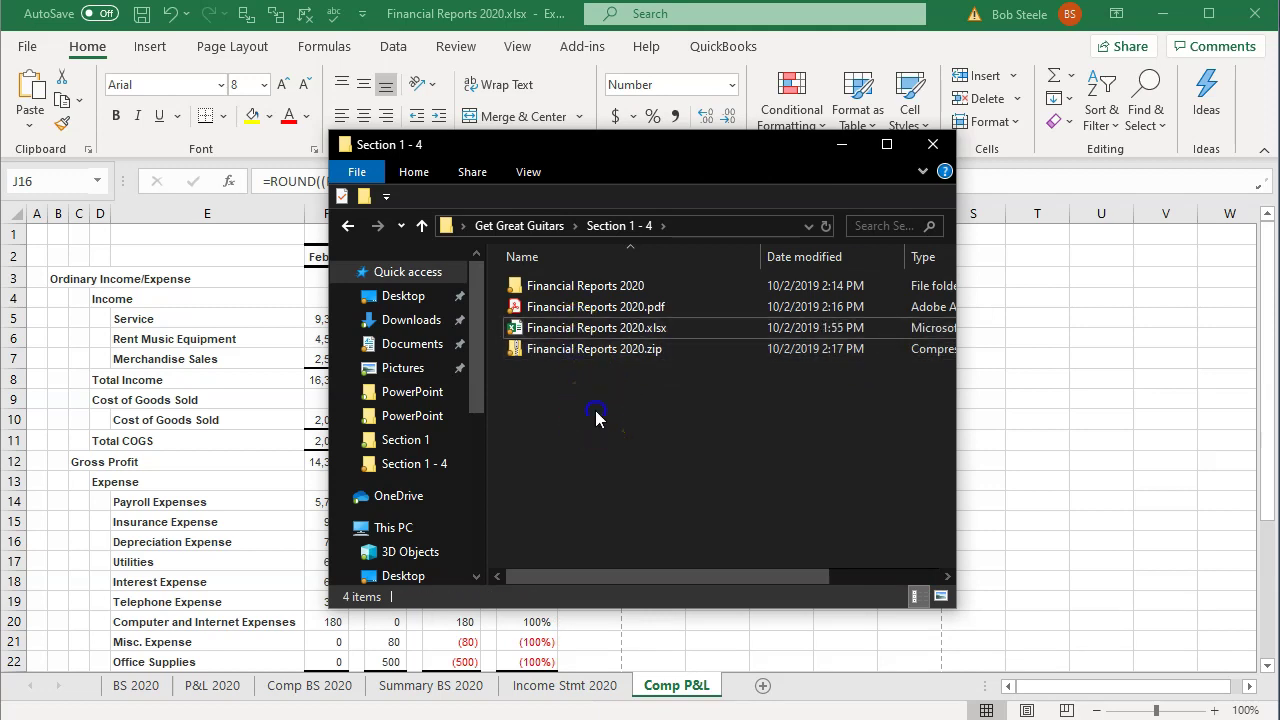
# - Open Financial Reports 2020.pdf, collapse the tools pane, and review the reports from the Balance Sheet through the Comparative Profit & Loss
pyautogui.click(585, 313)
pyautogui.doubleClick(585, 313)
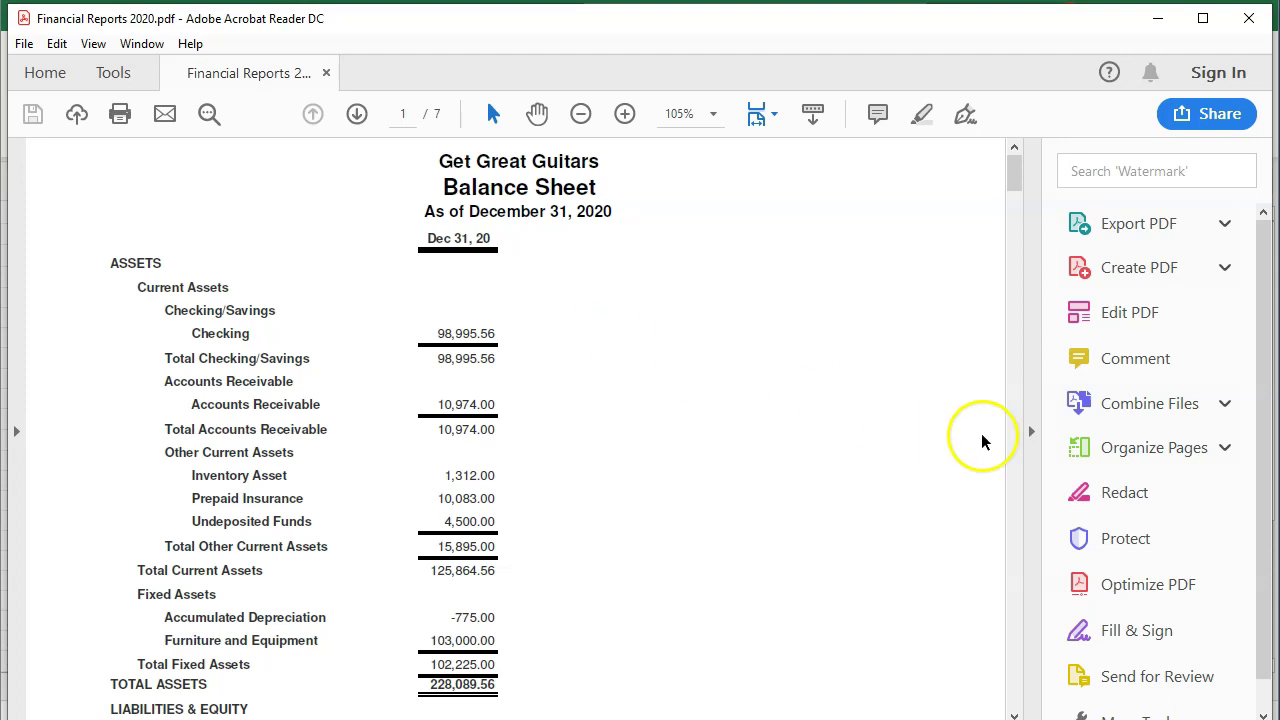
pyautogui.click(1026, 430)
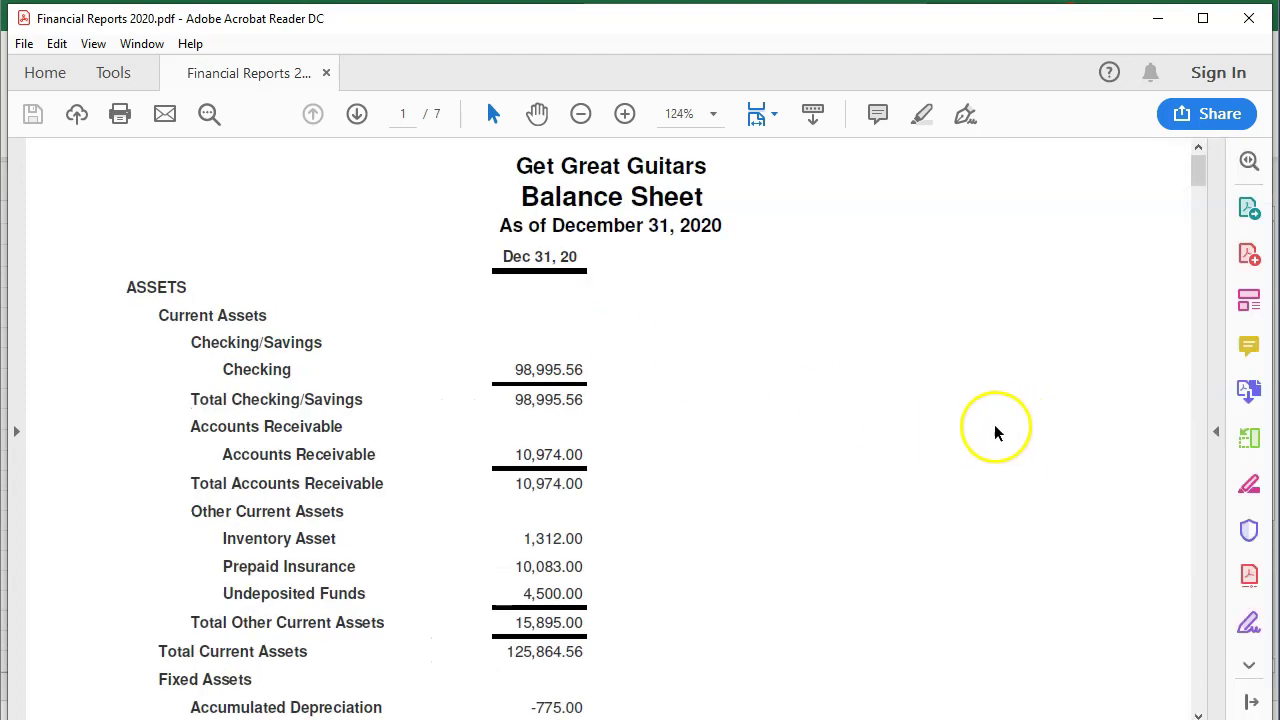
pyautogui.scroll(-5, 775, 443)
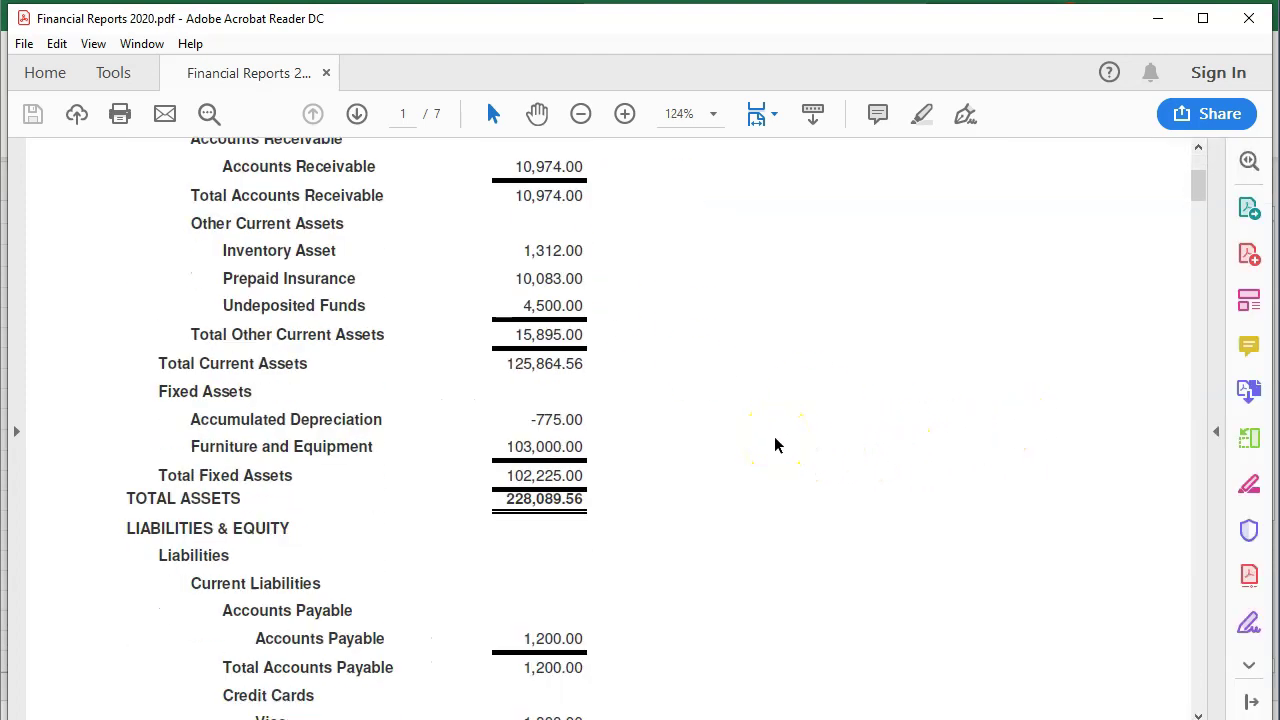
pyautogui.scroll(-20, 775, 443)
pyautogui.scroll(-18, 775, 430)
pyautogui.scroll(-18, 779, 427)
pyautogui.scroll(-18, 779, 421)
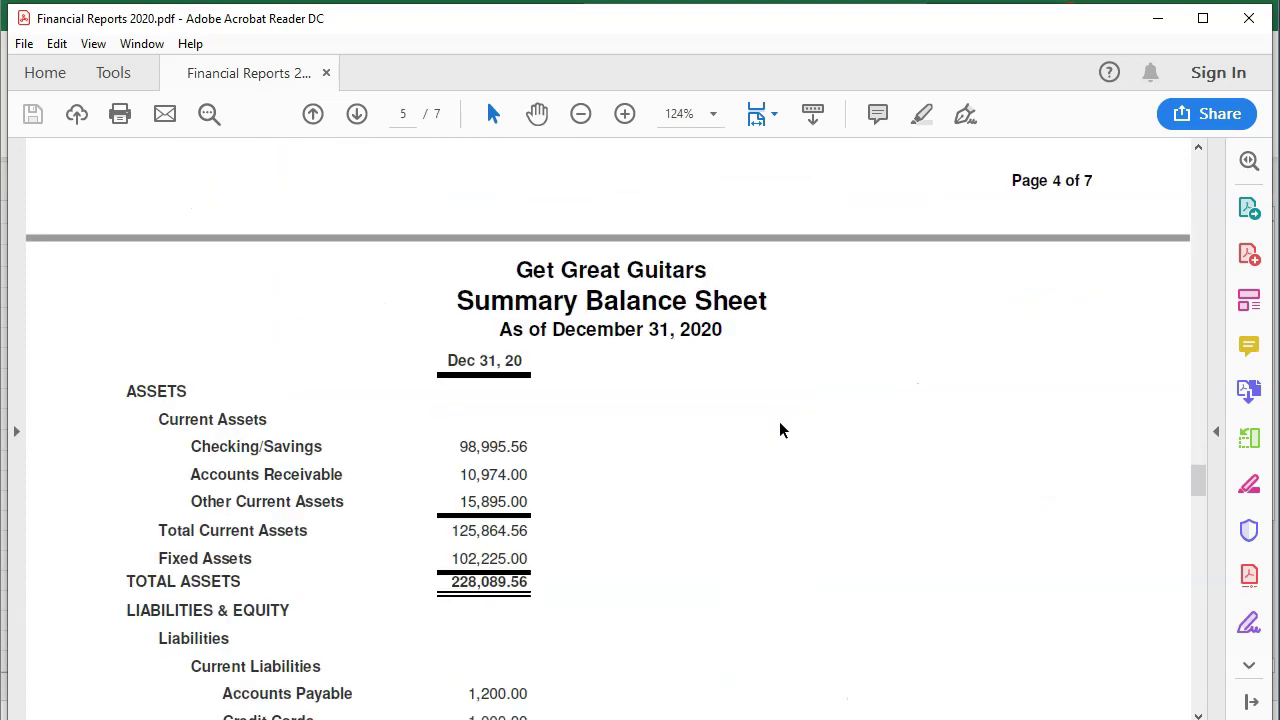
pyautogui.scroll(-18, 781, 430)
pyautogui.scroll(-18, 786, 421)
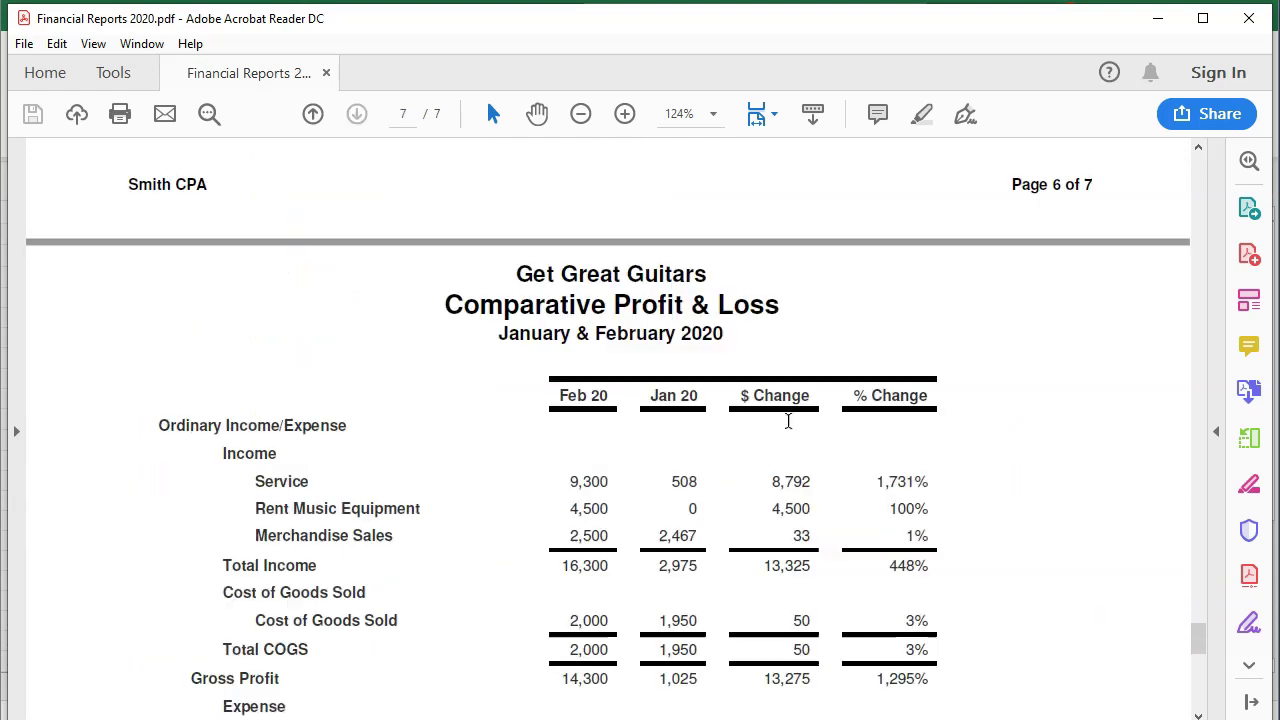
pyautogui.scroll(-16, 788, 421)
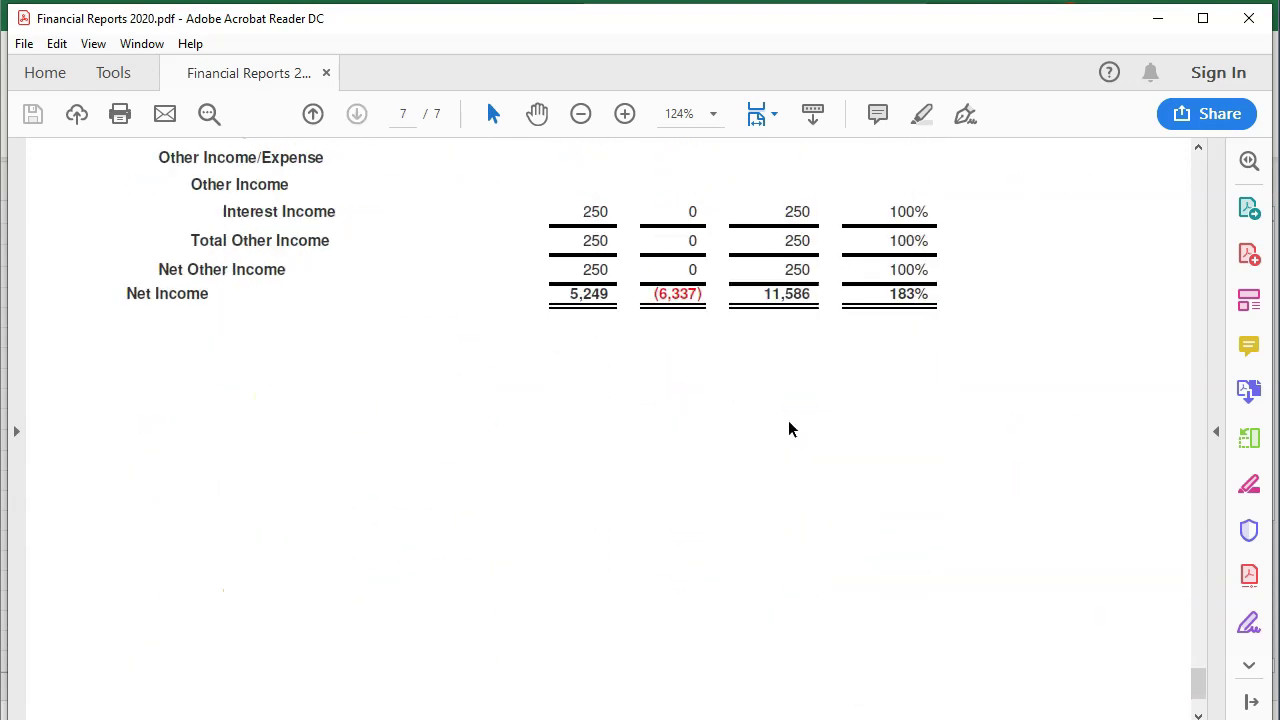